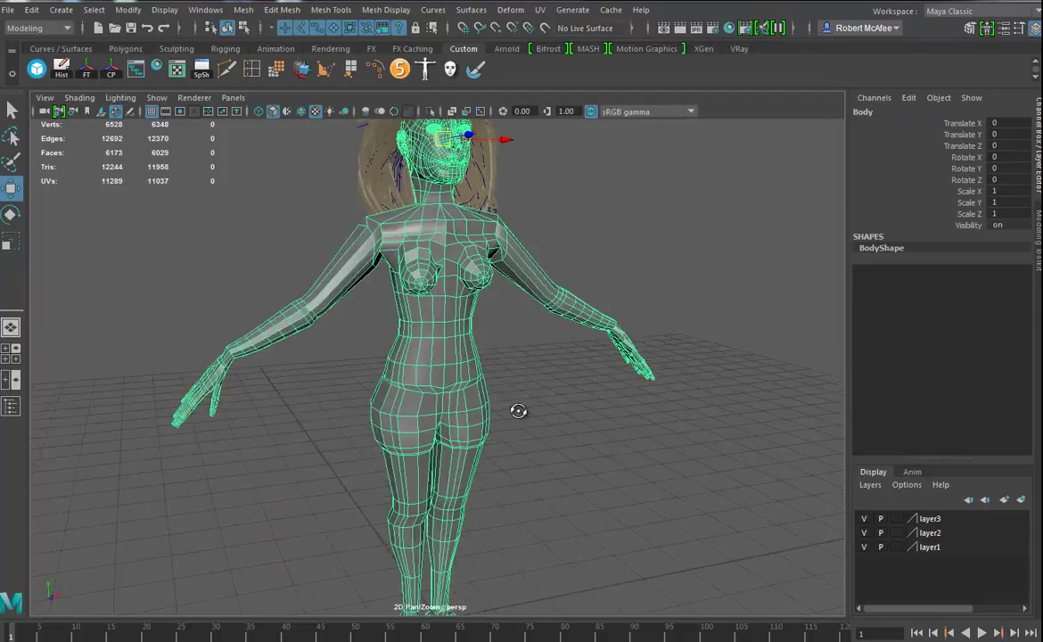
Delete the character's entire hair group, leaving only the body mesh.
left_click_drag(528, 449, 621, 386, "alt")
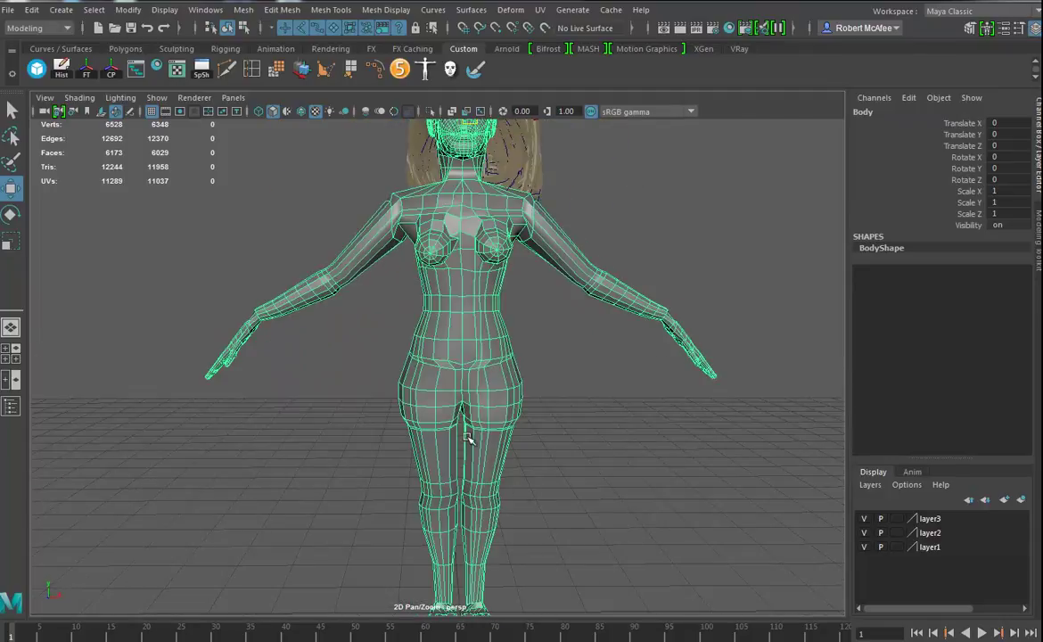
mouse_move(527, 425)
left_mouse_down("alt")
mouse_move(597, 445)
mouse_move(491, 428)
mouse_move(503, 399)
mouse_move(542, 439)
left_mouse_up("alt")
middle_click_drag(586, 338, 520, 437, "alt")
left_click_drag(530, 196, 443, 309)
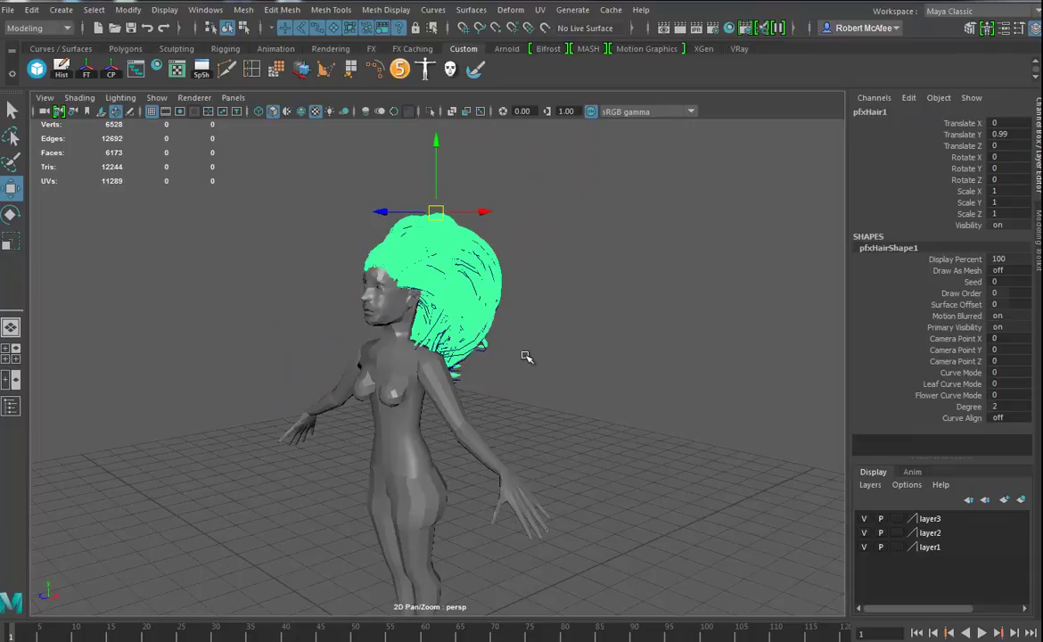
key("Up")
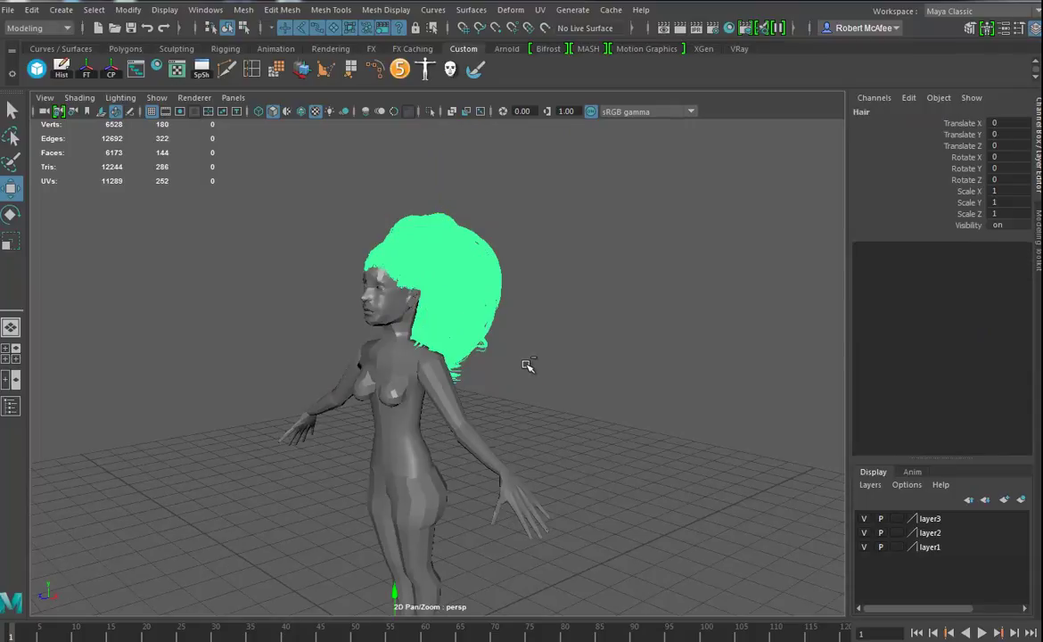
key("Delete")
Move the body mesh in the side view to Translate Y 3.845 and Translate Z 5.309, standing its feet on the grid.
left_click(453, 378)
left_click_drag(563, 406, 401, 279, "alt")
key("ctrl+z")
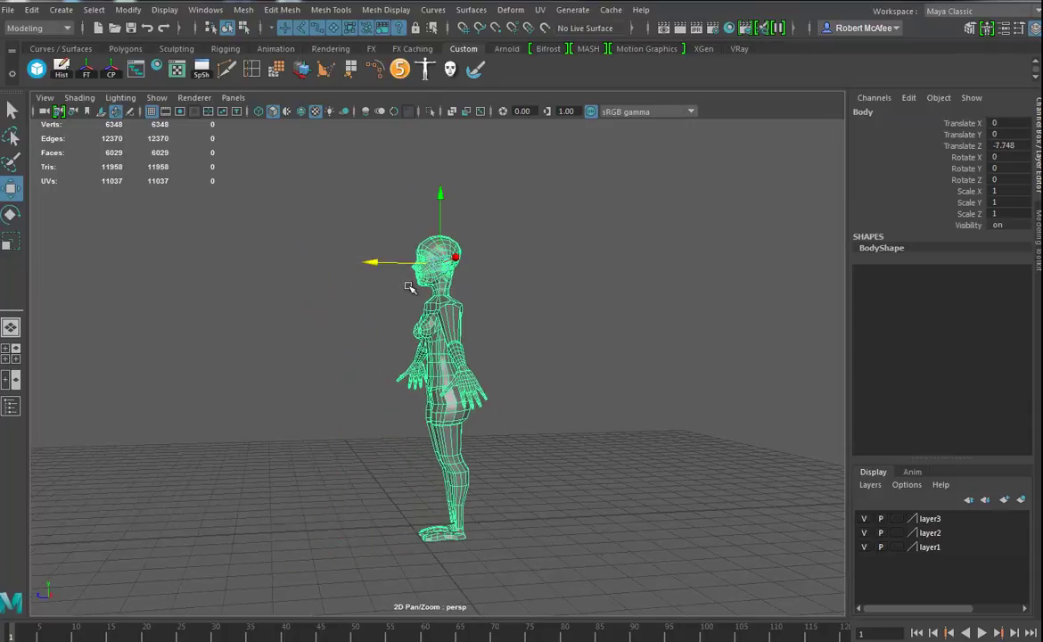
key("ctrl+z")
left_click_drag(475, 374, 489, 397, "alt")
key("space")
left_click_drag(488, 465, 566, 455)
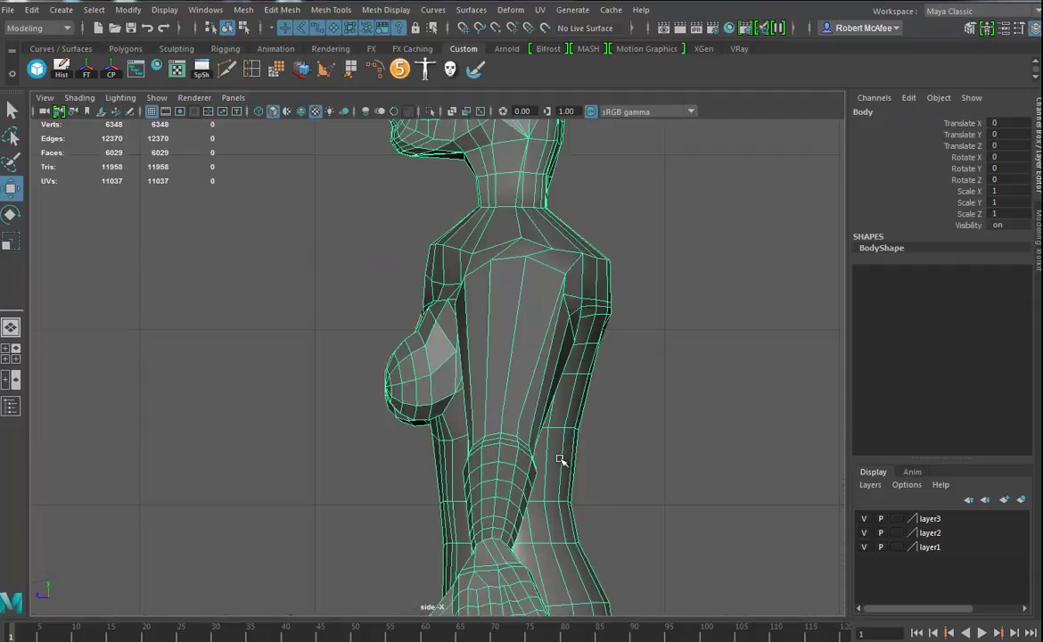
right_click_drag(623, 464, 486, 481, "alt")
middle_click_drag(477, 484, 458, 386, "alt")
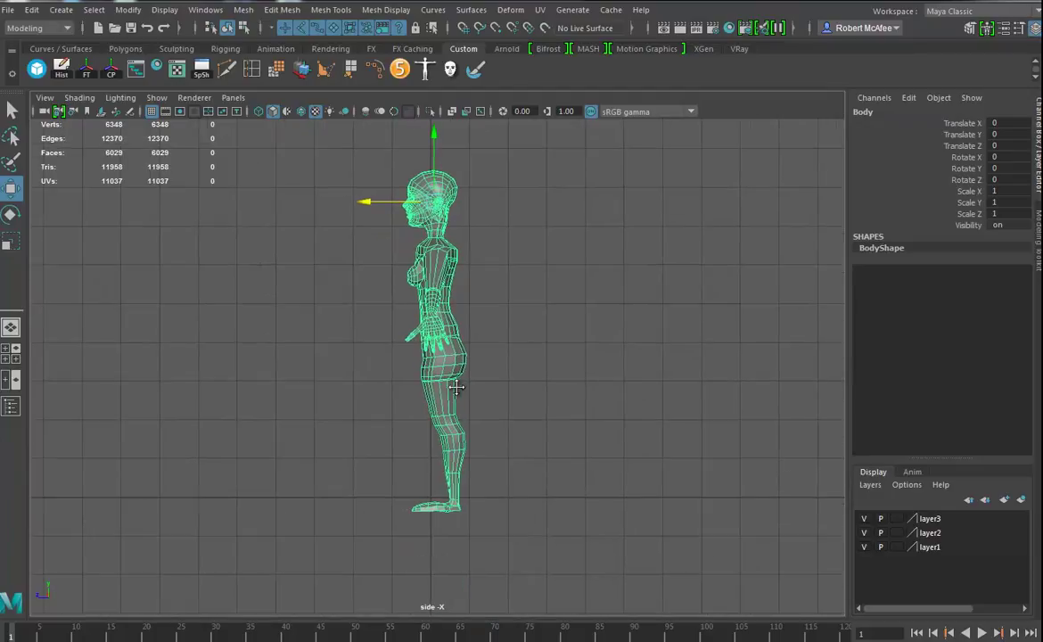
left_click_drag(444, 201, 436, 191)
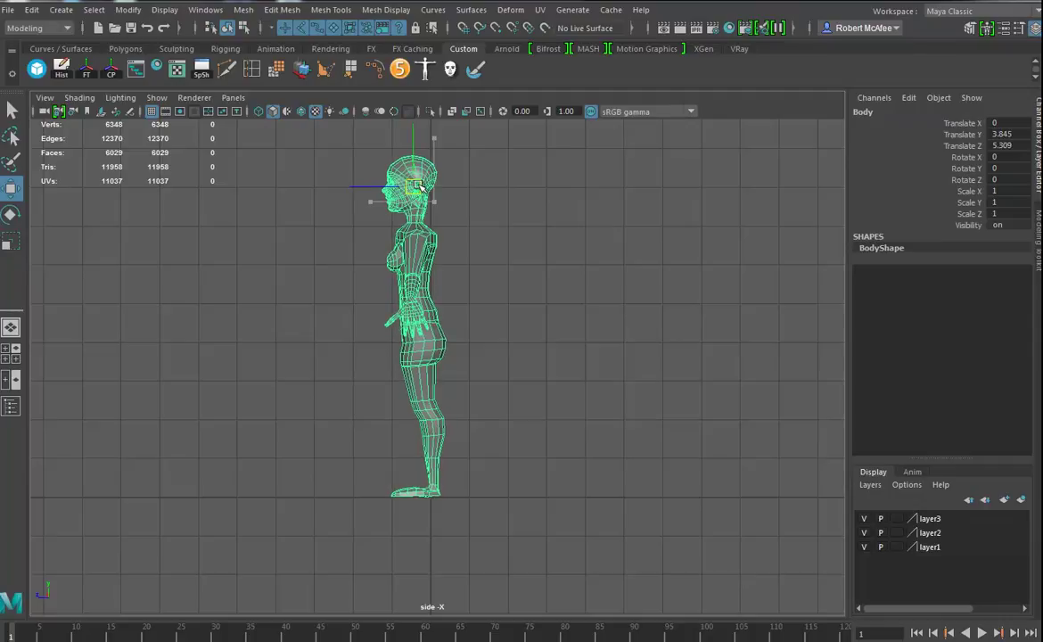
Examine the repositioned body mesh from the front and from a low angle in the perspective view.
key("space")
left_click_drag(442, 354, 432, 314)
mouse_move(396, 456)
left_mouse_down("alt")
mouse_move(347, 475)
mouse_move(401, 455)
left_mouse_up("alt")
right_click_drag(361, 449, 519, 461, "alt")
left_click_drag(518, 461, 587, 449, "alt")
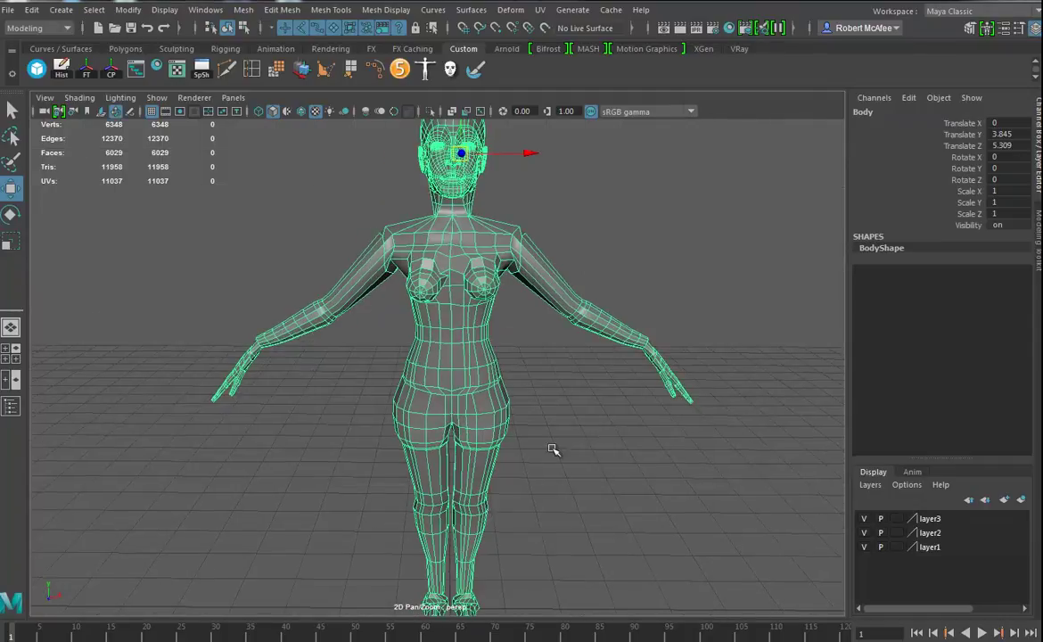
left_click_drag(507, 355, 445, 214, "alt")
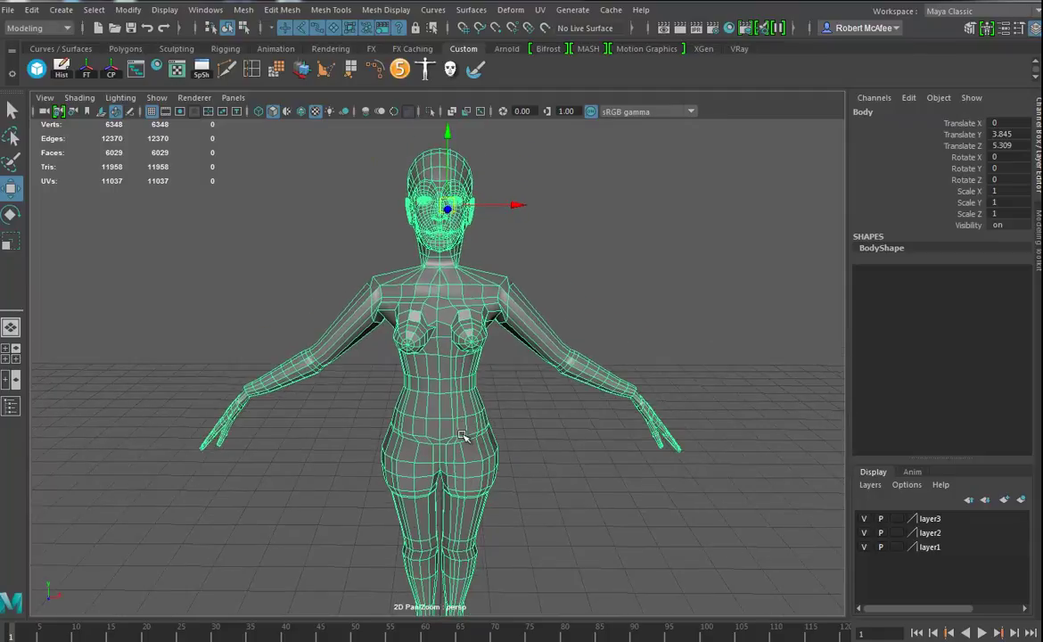
left_click_drag(392, 377, 385, 290, "alt")
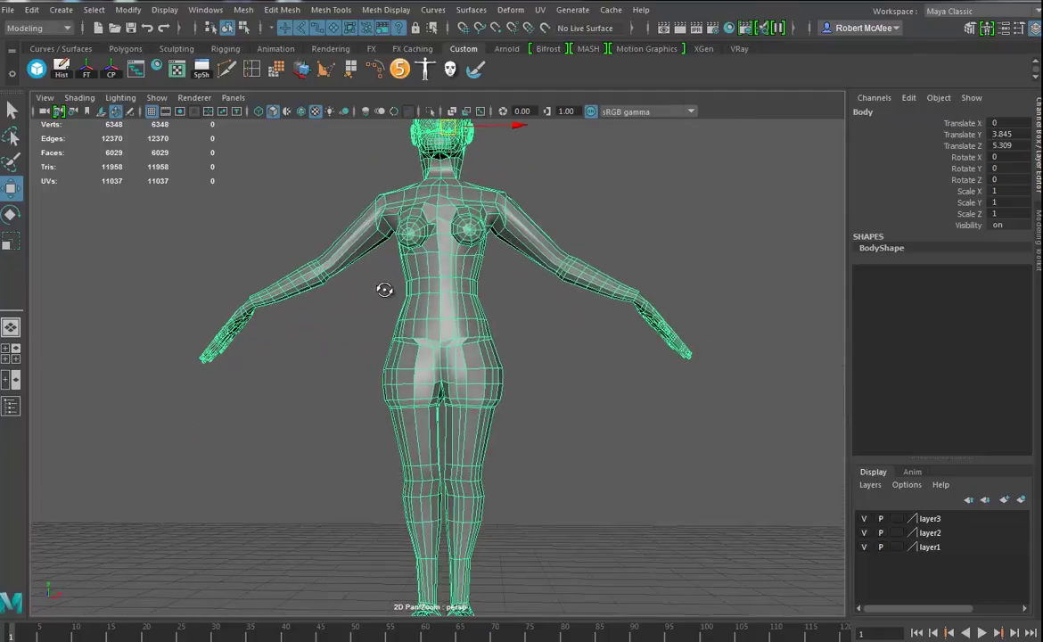
middle_click_drag(406, 334, 415, 302, "alt")
right_click_drag(415, 302, 549, 345, "alt")
middle_click_drag(512, 344, 499, 375, "alt")
Delete the foot and ankle faces of the leg on the negative X side in the front view.
key("space")
left_click_drag(499, 375, 491, 407)
middle_click_drag(431, 422, 431, 322, "alt")
right_click_drag(431, 322, 955, 344, "alt")
middle_click_drag(486, 412, 494, 348, "alt")
right_click_drag(401, 348, 402, 388)
left_click_drag(347, 586, 451, 454)
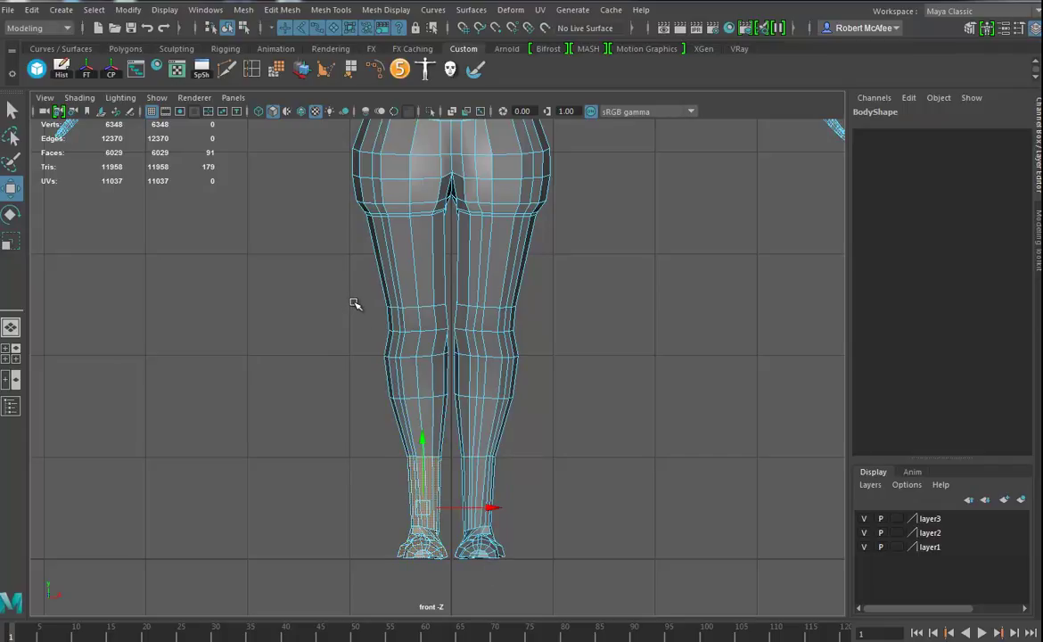
key("Delete")
Delete the remaining faces of the negative X leg, from the lower leg up through the thigh and hip.
left_click_drag(359, 218, 448, 468)
key("Delete")
left_click_drag(359, 254, 430, 128)
key("Delete")
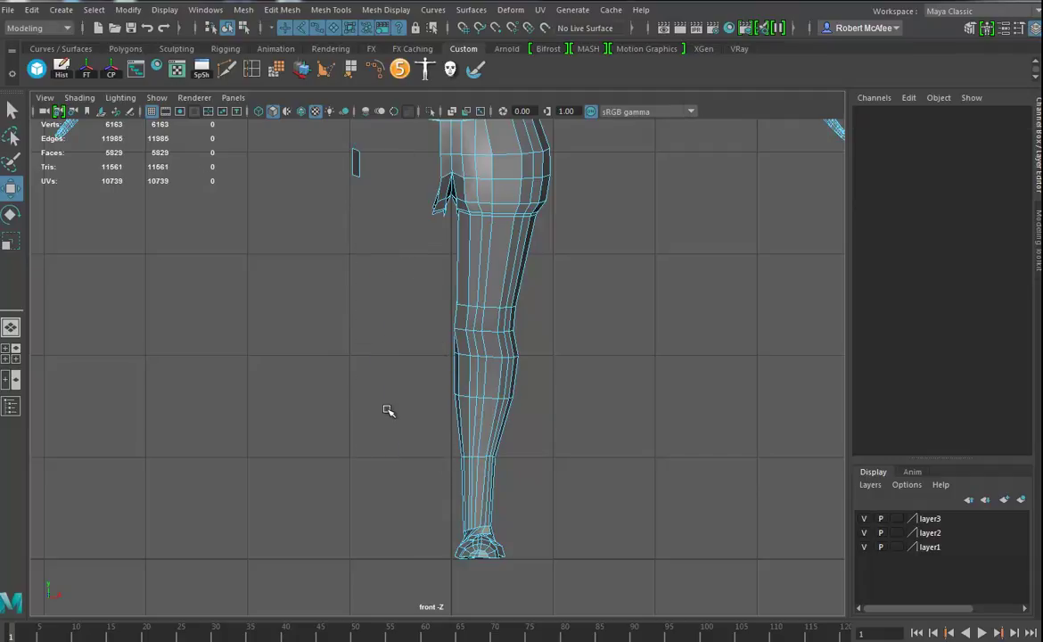
Show the mesh in wireframe and delete the negative X side torso faces together with that side's entire arm and hand.
middle_click_drag(419, 286, 396, 548, "alt")
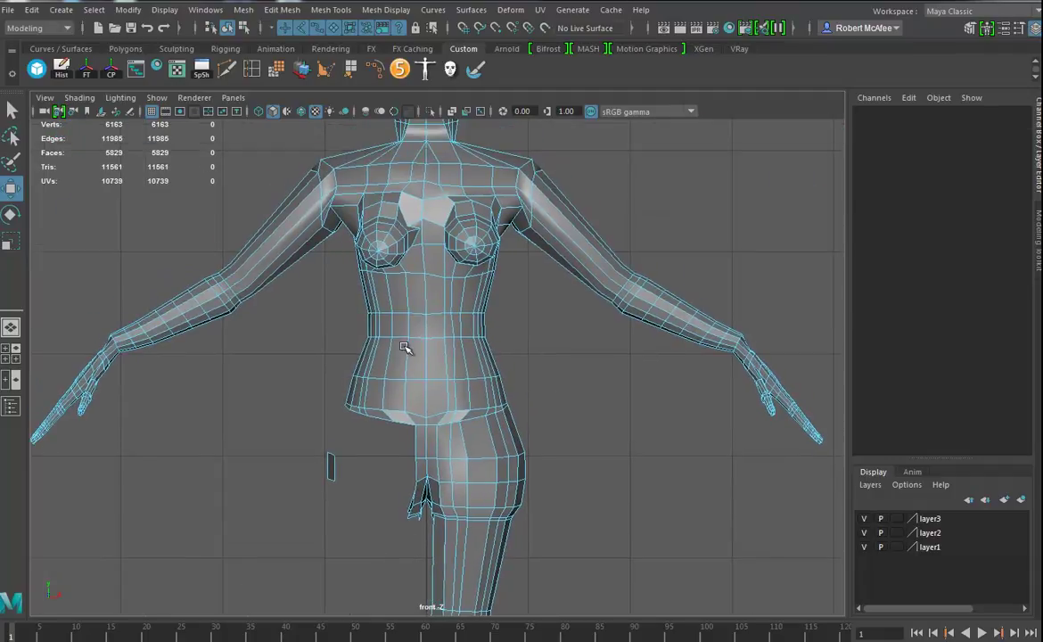
key("4")
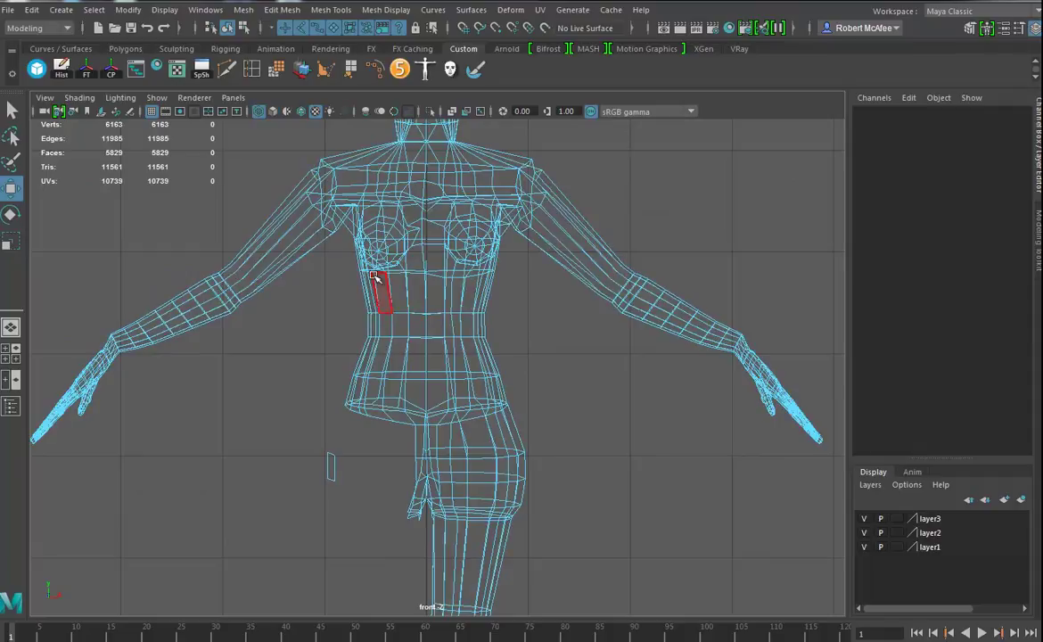
left_click_drag(315, 163, 399, 348)
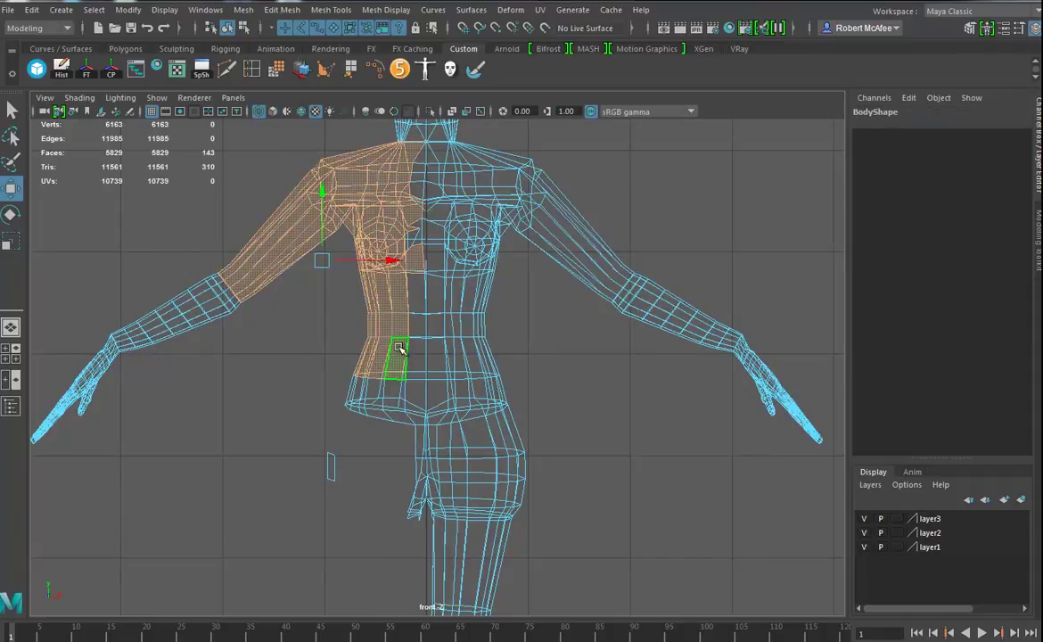
key("Delete")
left_click_drag(318, 235, 197, 304)
double_click(181, 325)
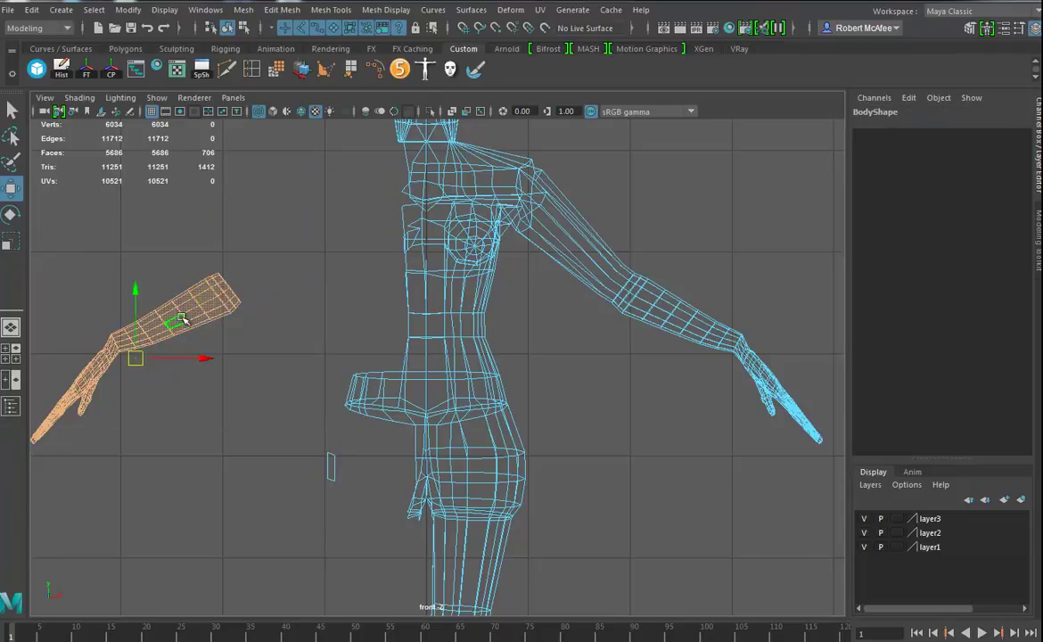
key("Delete")
Delete the leftover negative X faces beside the centerline, from the pelvis and waist up through the chest and lower neck.
left_click_drag(319, 338, 424, 549)
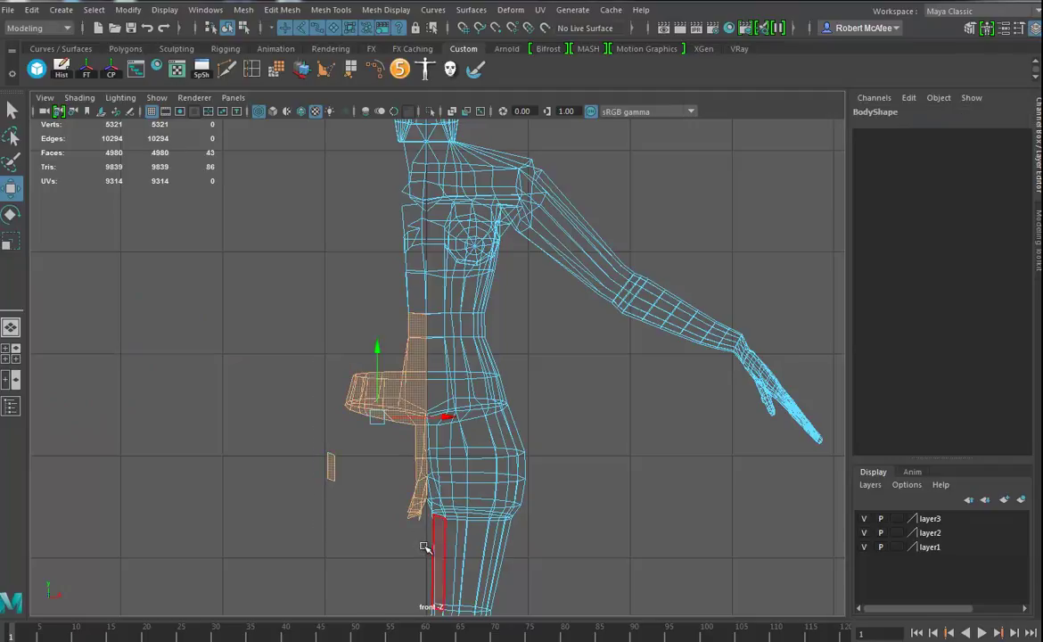
key("Delete")
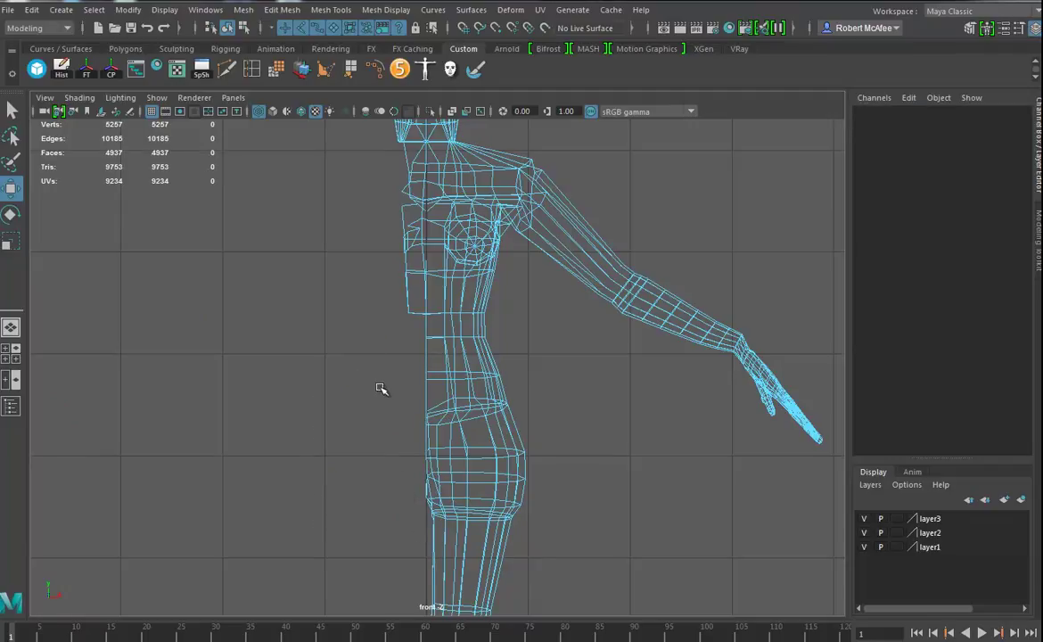
middle_click_drag(340, 348, 331, 456, "alt")
right_click_drag(330, 455, 435, 439, "alt")
middle_click_drag(405, 404, 396, 462, "alt")
left_click_drag(317, 503, 392, 273)
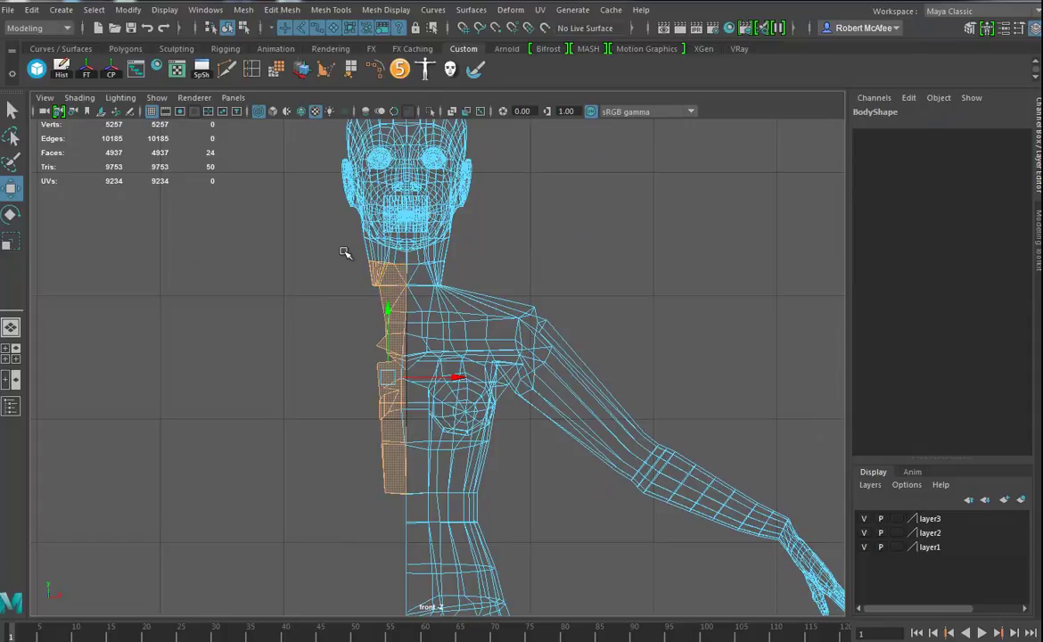
key("Delete")
Delete the negative X half of the head, including its eye, ear and remaining neck faces.
middle_click_drag(410, 321, 361, 412, "alt")
right_click_drag(361, 411, 667, 406, "alt")
left_click_drag(224, 133, 354, 553)
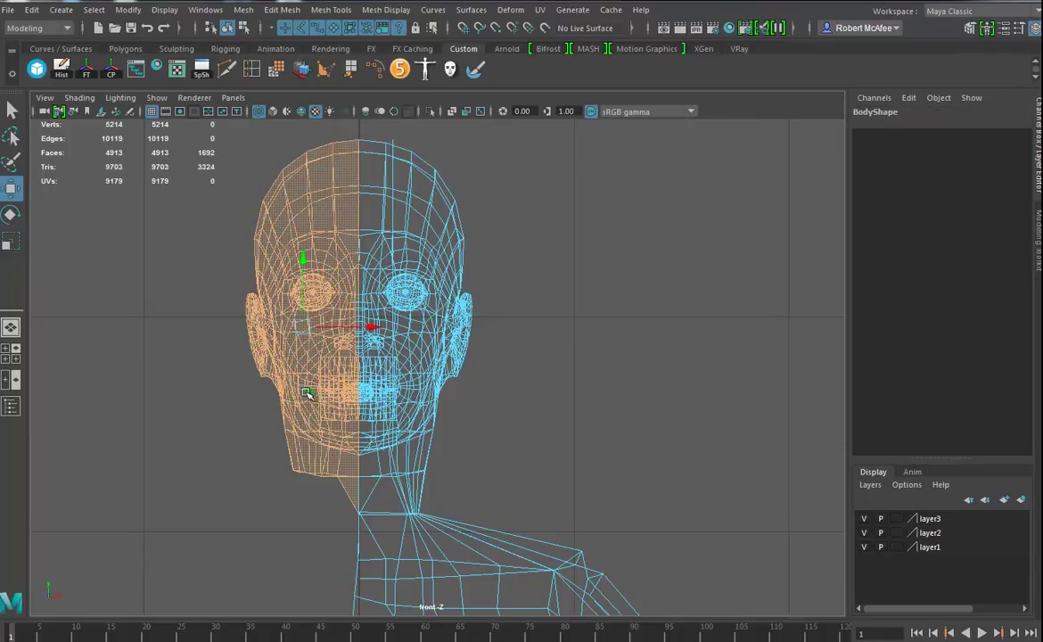
scroll(365, 374, "up", 3)
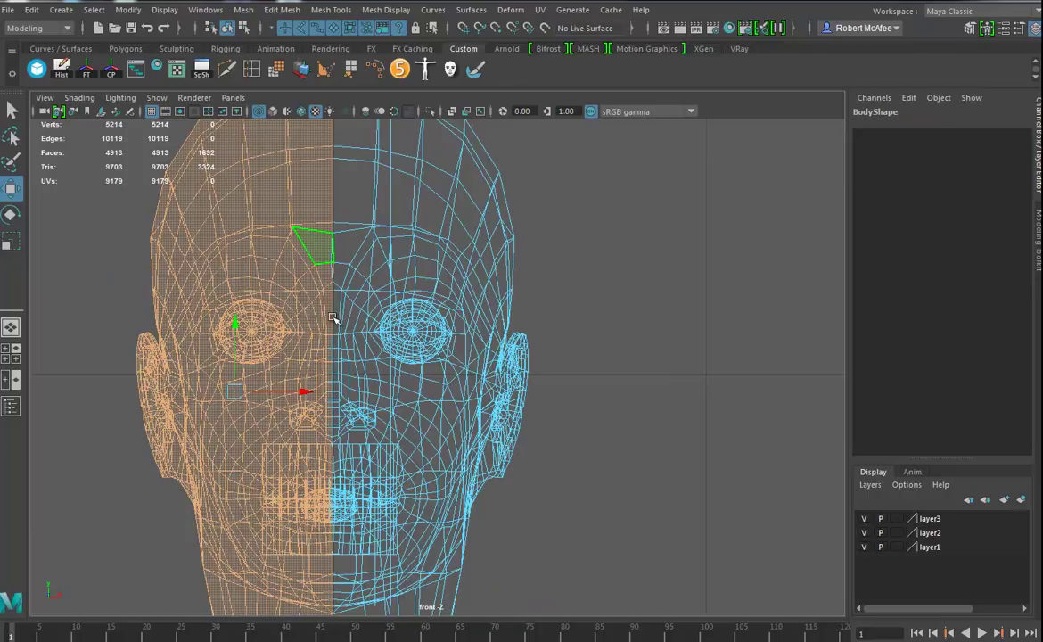
key("Delete")
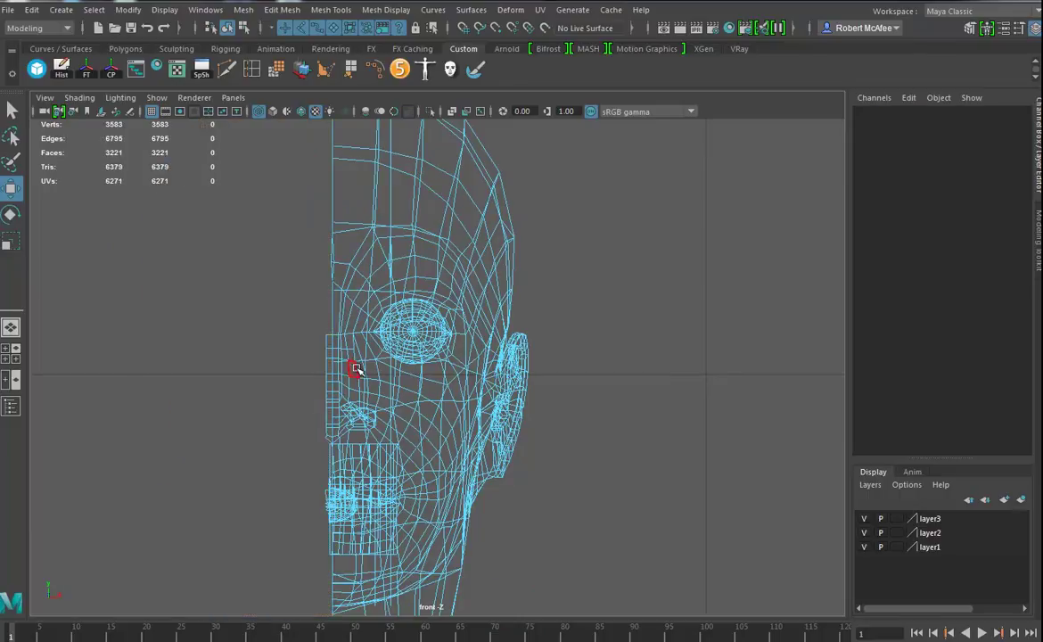
Delete the narrow strip of faces protruding past the centerline beside the nose.
right_click_drag(254, 389, 427, 417, "alt")
middle_click_drag(292, 419, 357, 335, "alt")
left_click_drag(298, 191, 325, 473)
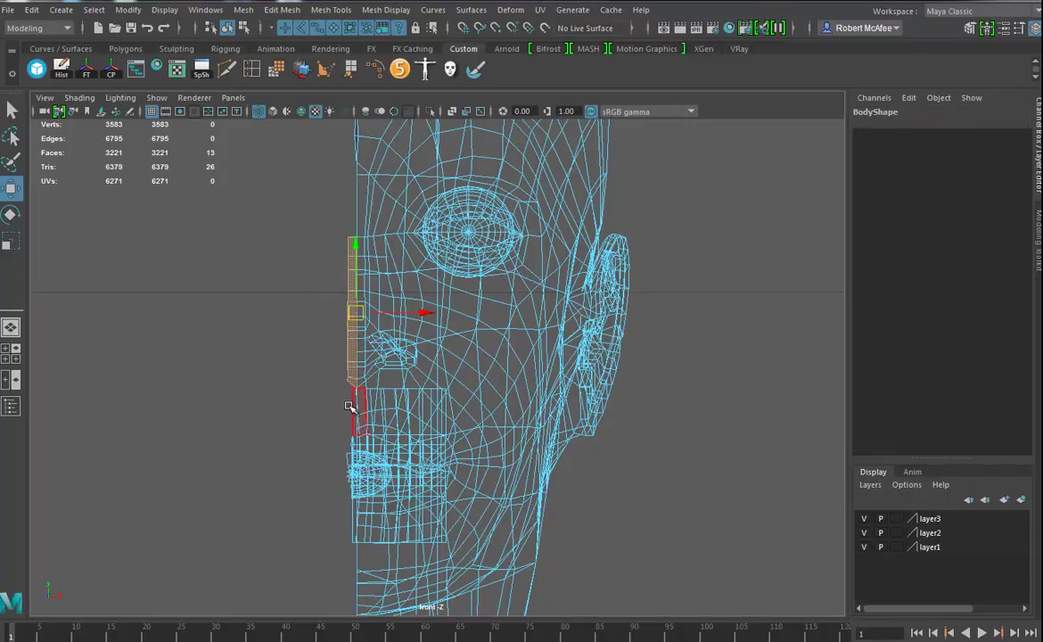
key("Delete")
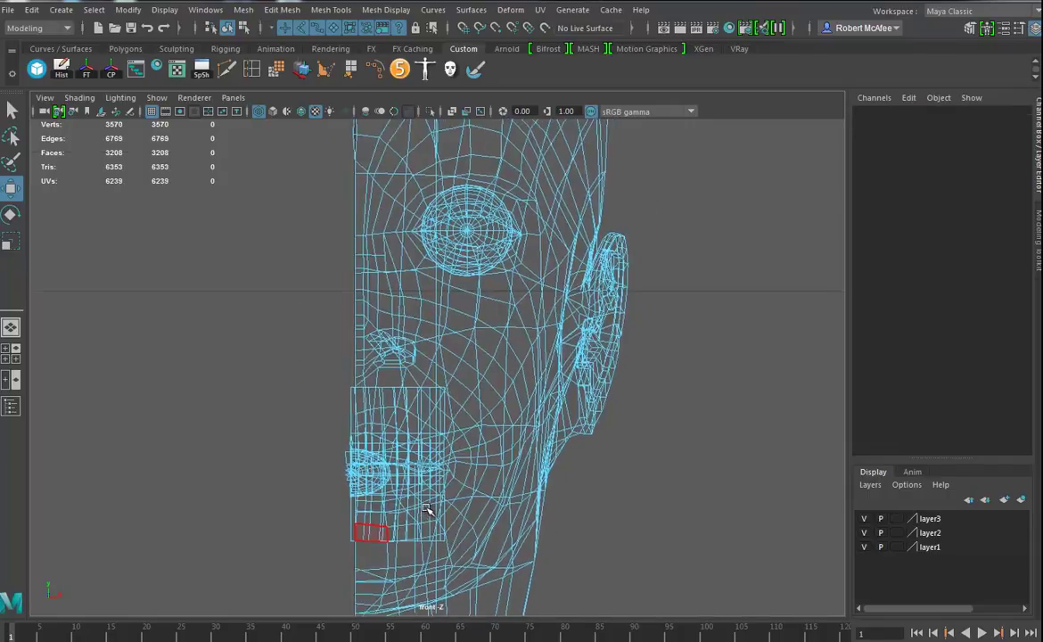
Examine the teeth, tongue and lip geometry of the half head in the perspective view.
key("space")
left_click_drag(454, 435, 458, 400)
left_click_drag(507, 459, 431, 342, "alt")
middle_click_drag(432, 342, 437, 482, "alt")
right_click_drag(436, 482, 544, 527, "alt")
middle_click_drag(263, 432, 277, 447, "alt")
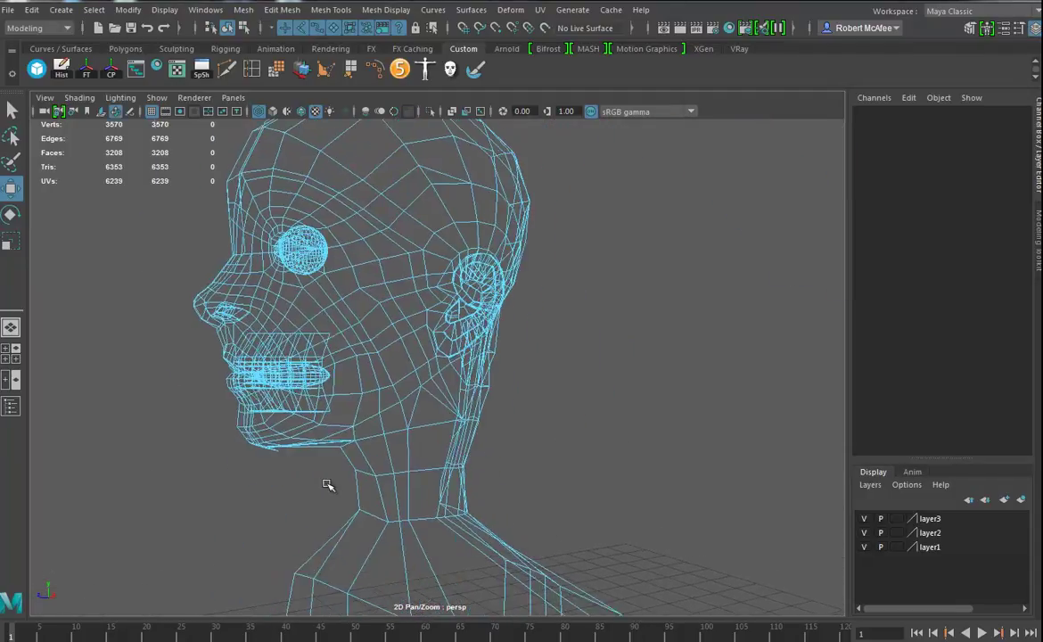
left_click_drag(277, 447, 363, 486, "alt")
right_click_drag(363, 486, 533, 544, "alt")
middle_click_drag(534, 543, 502, 425, "alt")
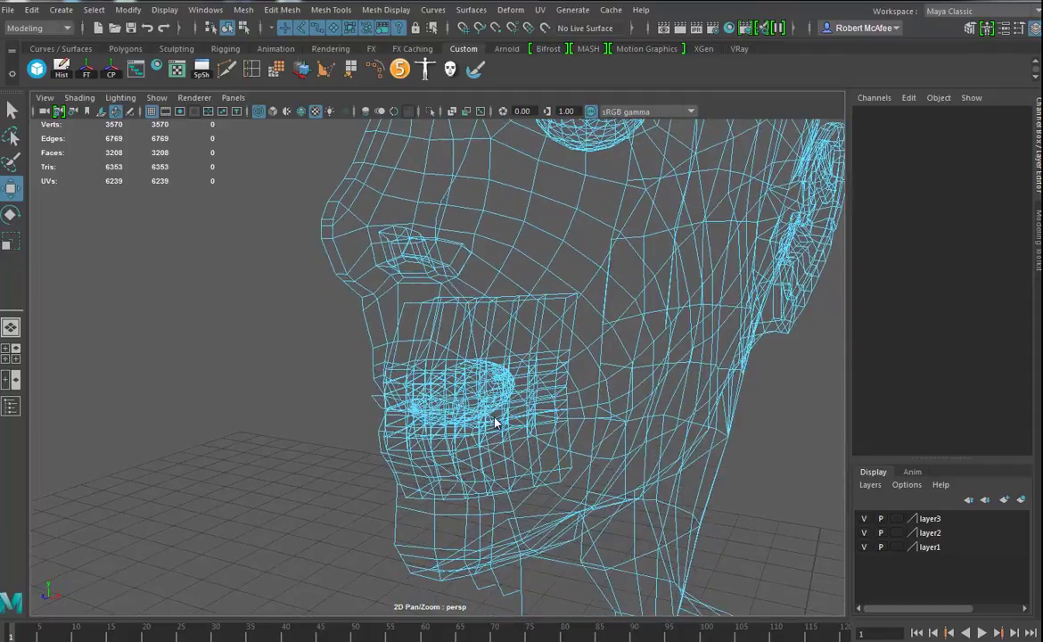
Separate the half body mesh into its individual pieces and delete their construction history.
right_click_drag(472, 390, 475, 368)
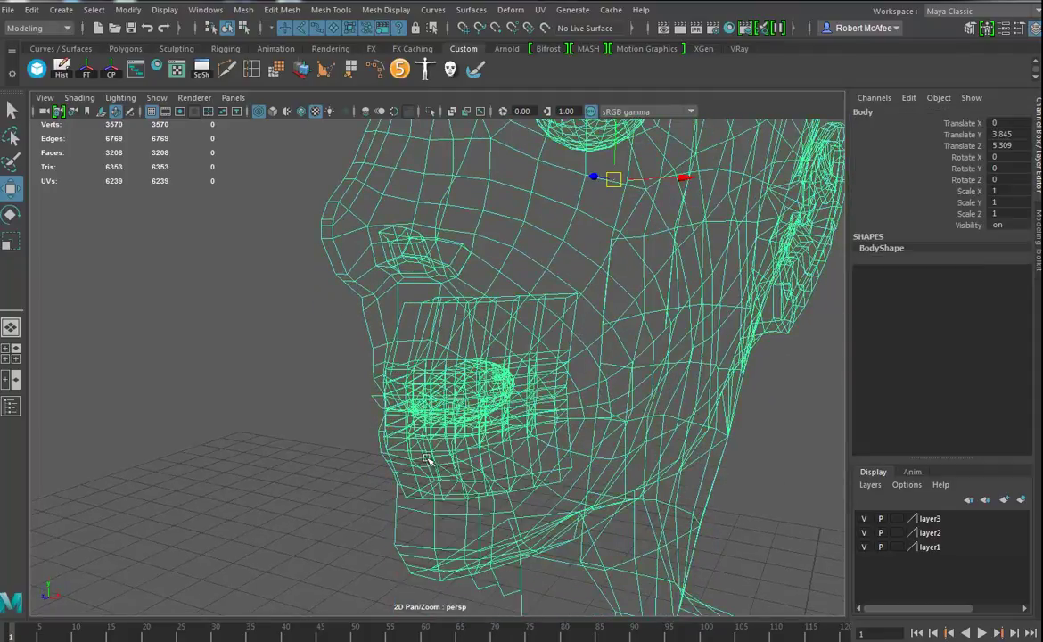
key("f")
left_click_drag(403, 438, 529, 387, "alt")
middle_click_drag(466, 327, 452, 433, "alt")
right_click_drag(452, 434, 905, 535, "alt")
middle_click_drag(415, 223, 428, 406, "alt")
right_click_drag(428, 406, 494, 355, "alt")
left_click_drag(562, 378, 459, 344, "alt")
left_click_drag(403, 368, 423, 202, "alt")
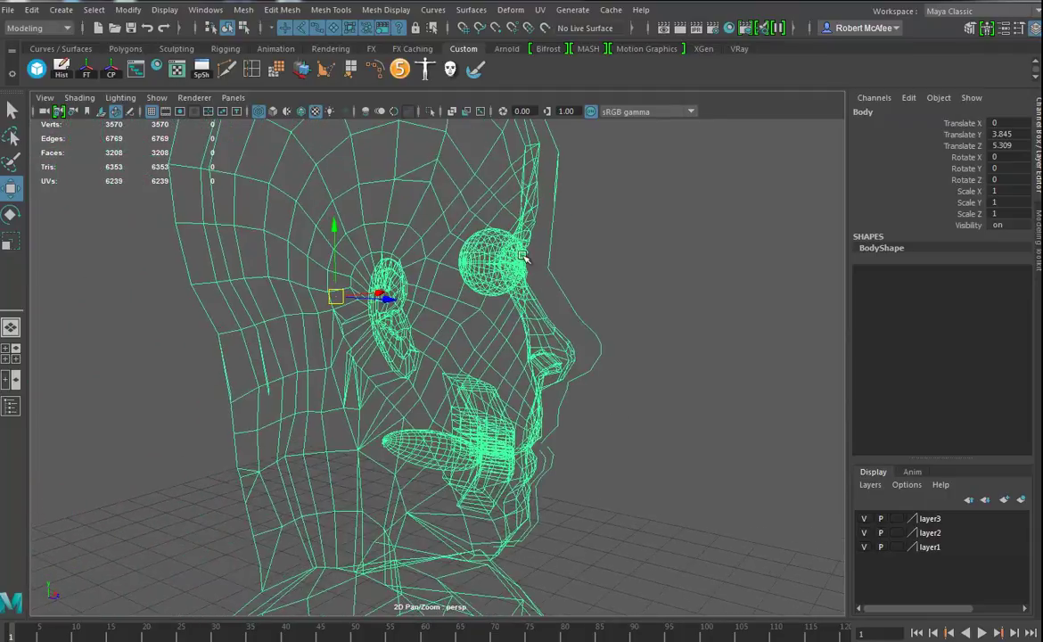
left_click(242, 10)
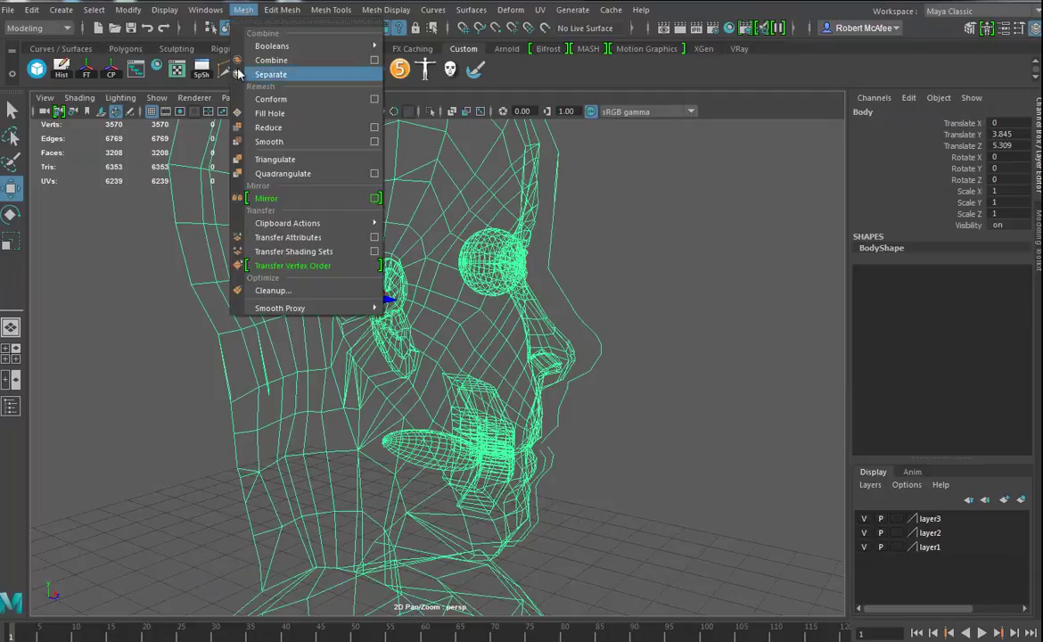
left_click(269, 76)
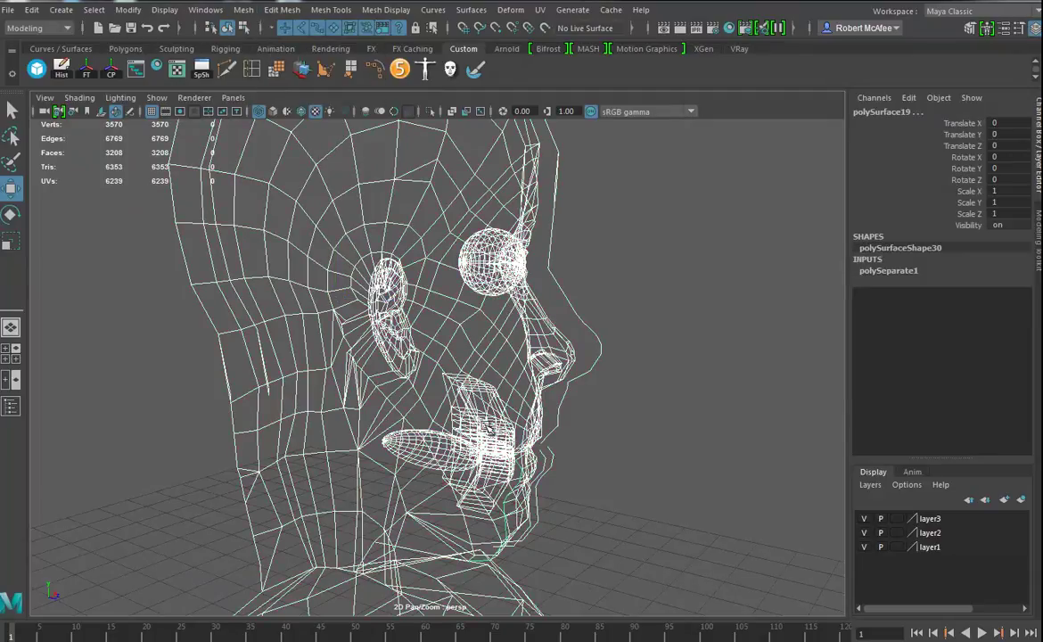
key("alt+shift+d")
Isolate the separated skin mesh of the half body in the viewport and display it shaded.
left_click_drag(486, 549, 532, 373, "alt")
left_click(390, 279)
left_click_drag(390, 279, 473, 132, "alt")
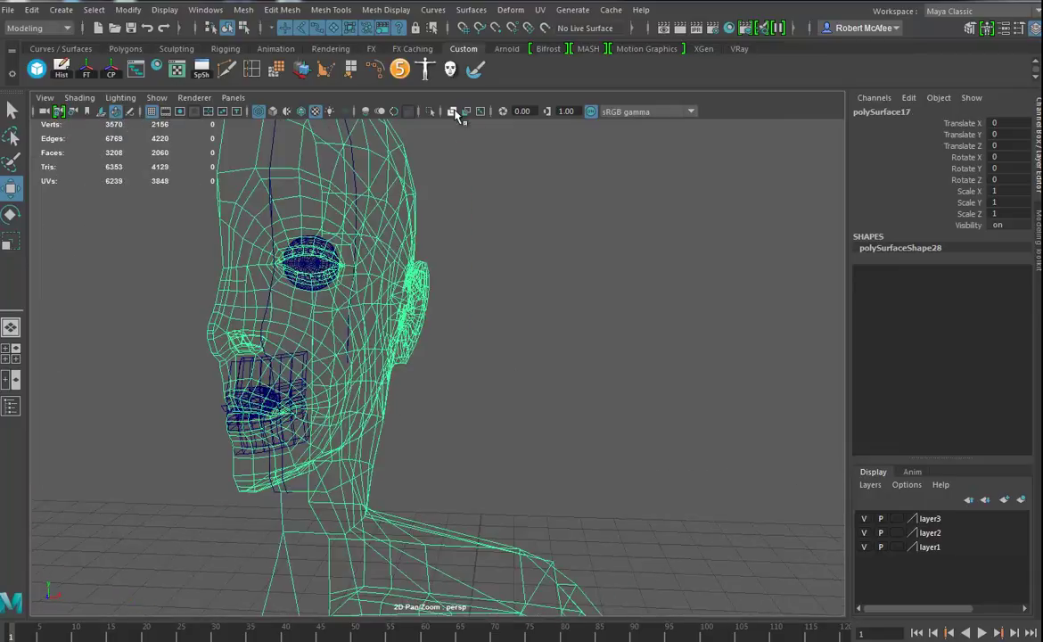
left_click(430, 111)
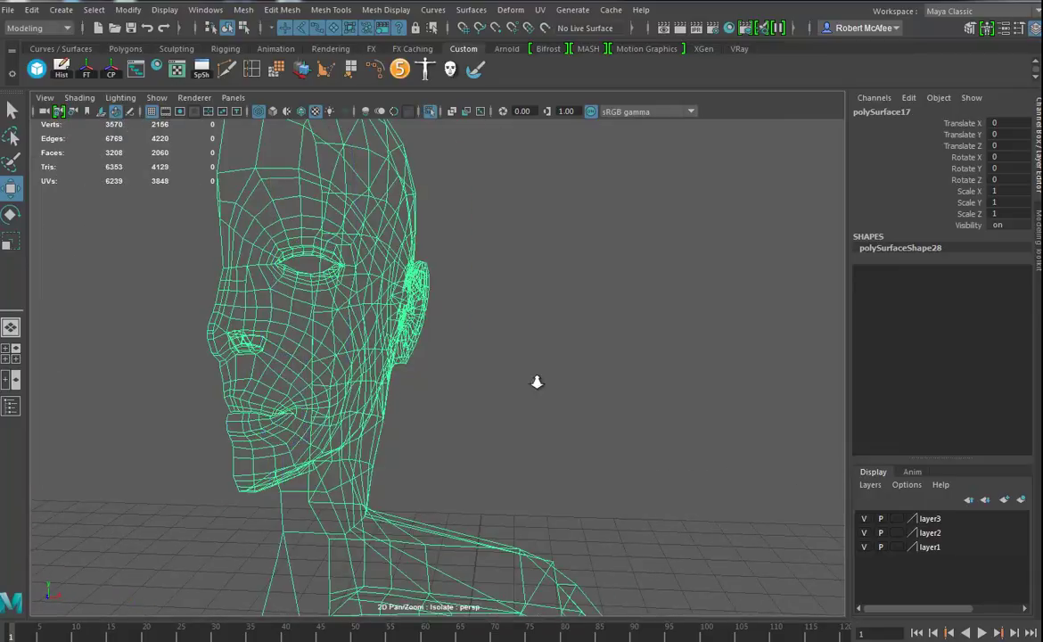
left_click_drag(535, 389, 361, 368, "alt")
mouse_move(370, 329)
left_mouse_down("alt")
mouse_move(414, 333)
mouse_move(431, 353)
mouse_move(400, 339)
mouse_move(357, 347)
mouse_move(536, 233)
mouse_move(472, 400)
mouse_move(452, 314)
mouse_move(465, 366)
mouse_move(512, 305)
mouse_move(591, 333)
mouse_move(554, 330)
mouse_move(580, 354)
mouse_move(519, 356)
mouse_move(498, 487)
left_mouse_up("alt")
key("5")
Run mesh cleanup on the half body mesh with only lamina faces set for removal.
left_click(244, 9)
mouse_move(298, 219)
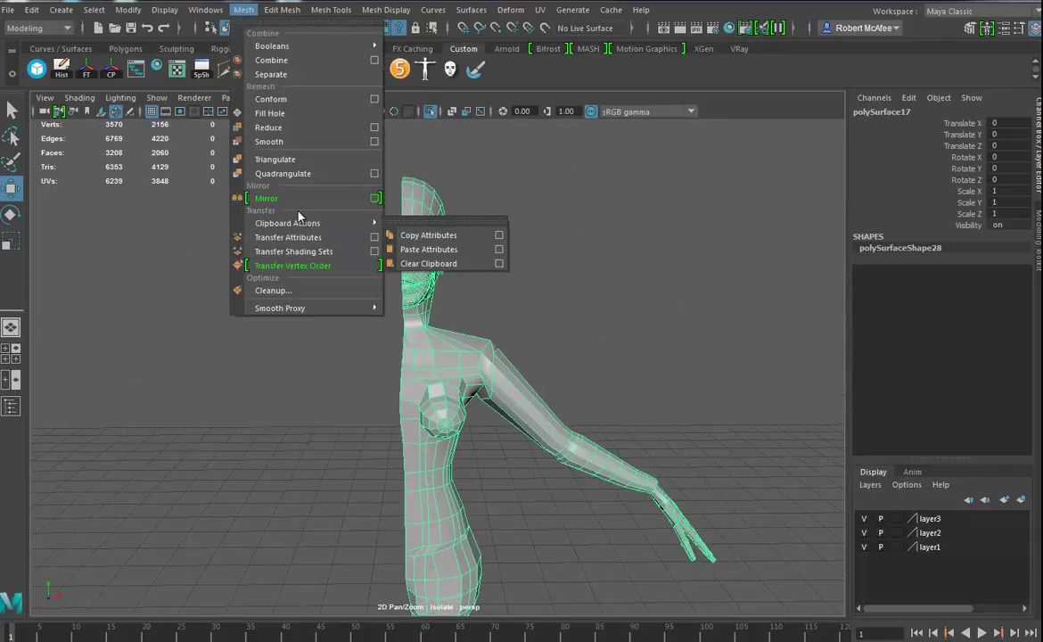
left_click(287, 292)
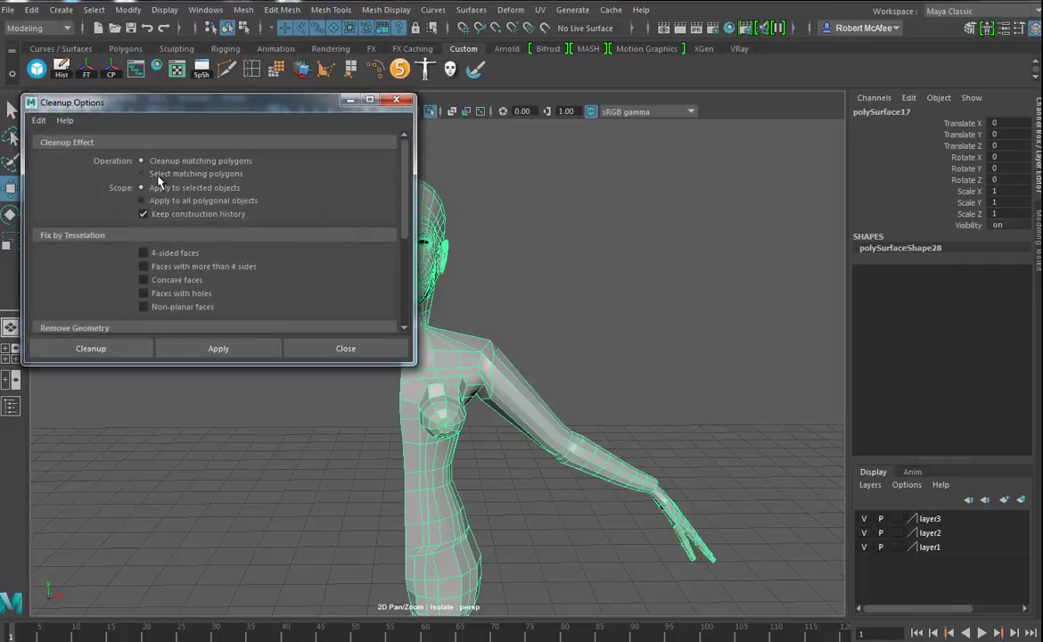
left_click_drag(201, 363, 162, 571)
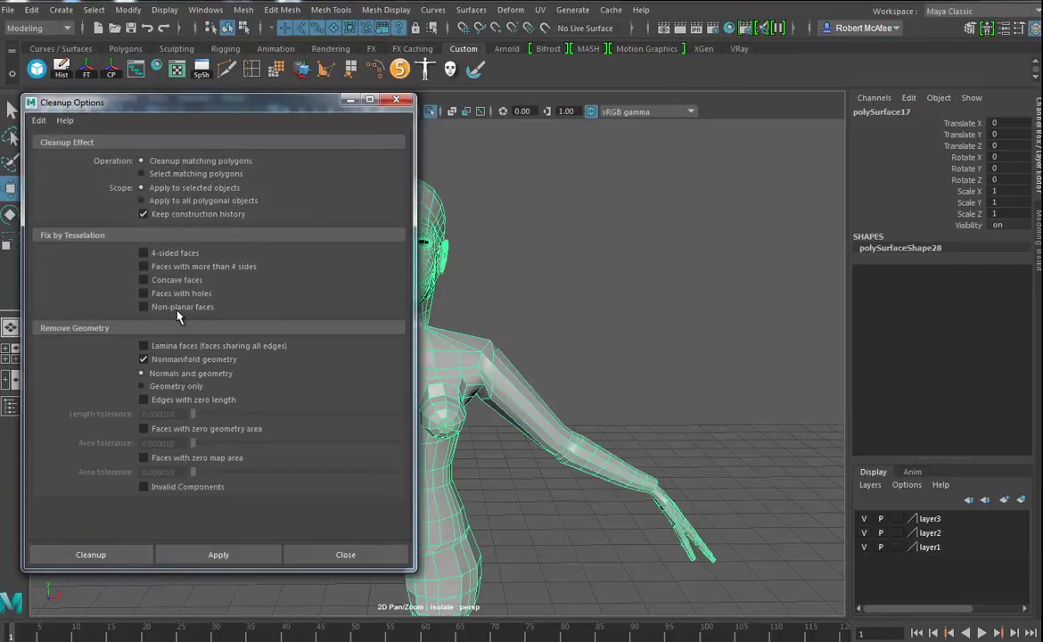
middle_click_drag(443, 389, 604, 300, "alt")
left_click(142, 346)
left_click(143, 359)
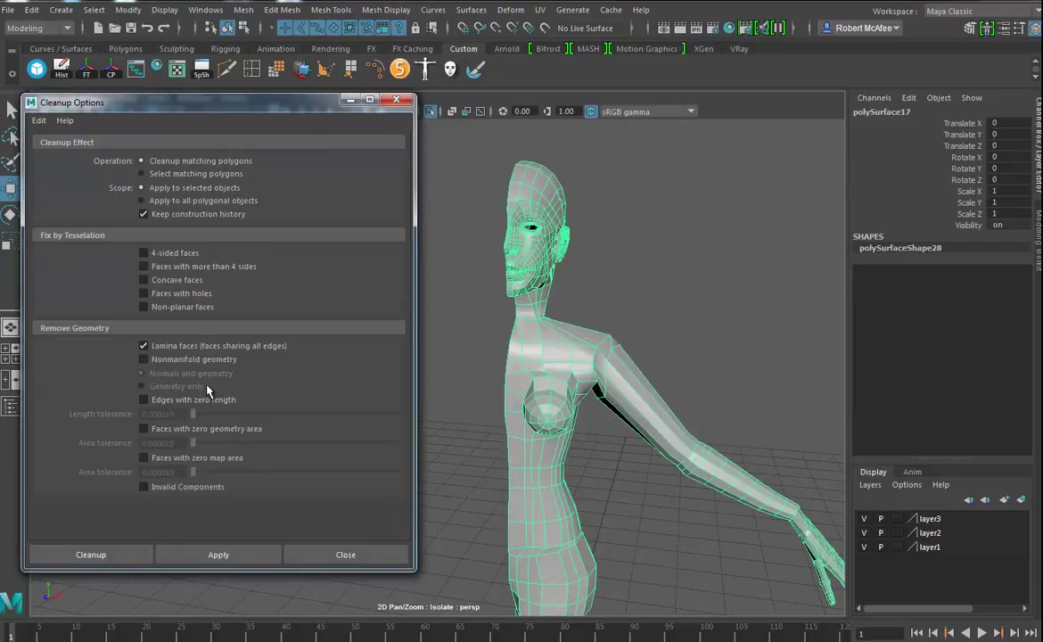
left_click(219, 562)
Apply cleanup for nonmanifold geometry, including normals and geometry, to the half body mesh and check the resulting component selection.
left_click(144, 359)
left_click(233, 554)
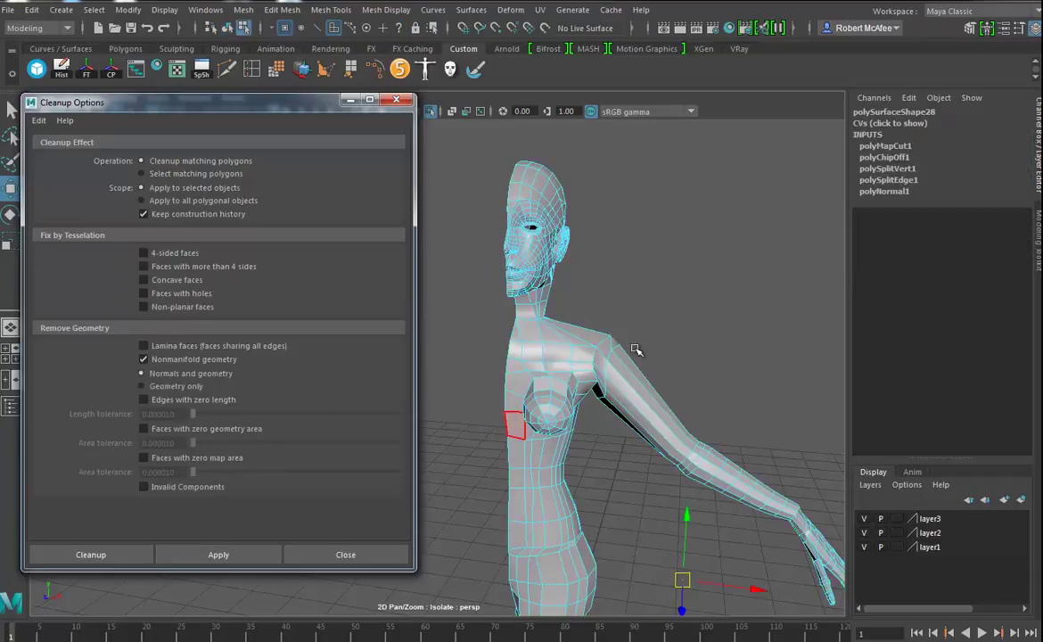
middle_click_drag(687, 494, 701, 441, "alt")
right_click_drag(701, 440, 510, 435, "alt")
mouse_move(580, 414)
left_mouse_down()
mouse_move(611, 442)
mouse_move(637, 430)
mouse_move(552, 443)
mouse_move(594, 427)
mouse_move(578, 431)
mouse_move(597, 411)
mouse_move(579, 391)
mouse_move(569, 416)
mouse_move(576, 409)
left_mouse_up()
key("ctrl+z")
middle_click_drag(564, 549, 594, 426, "alt")
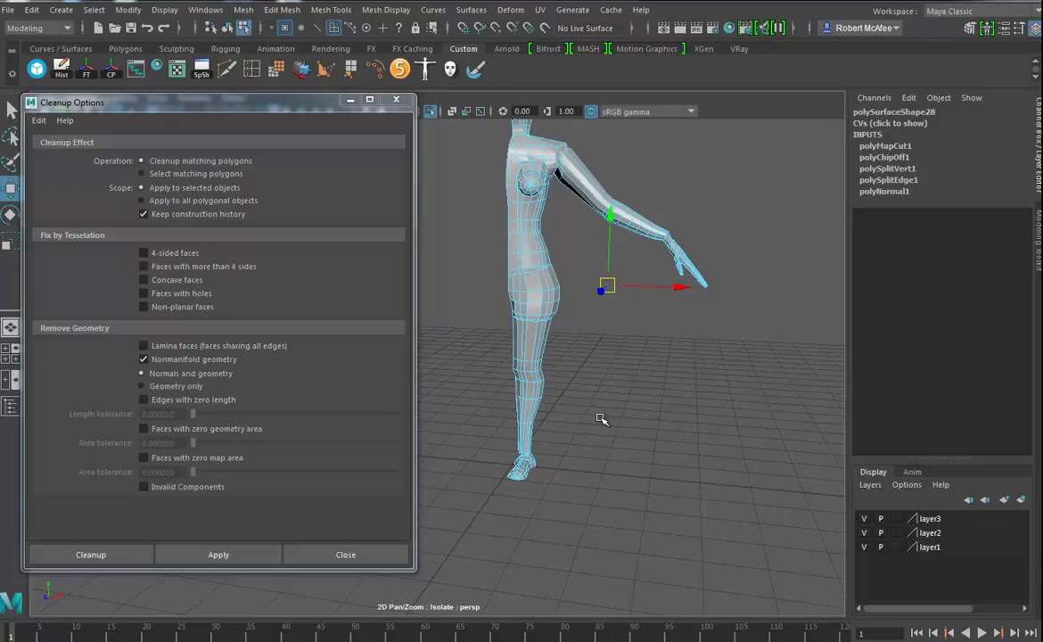
Examine the faces of the foot, heel and ankle up close on the half body mesh.
key("ctrl+a")
key("F8")
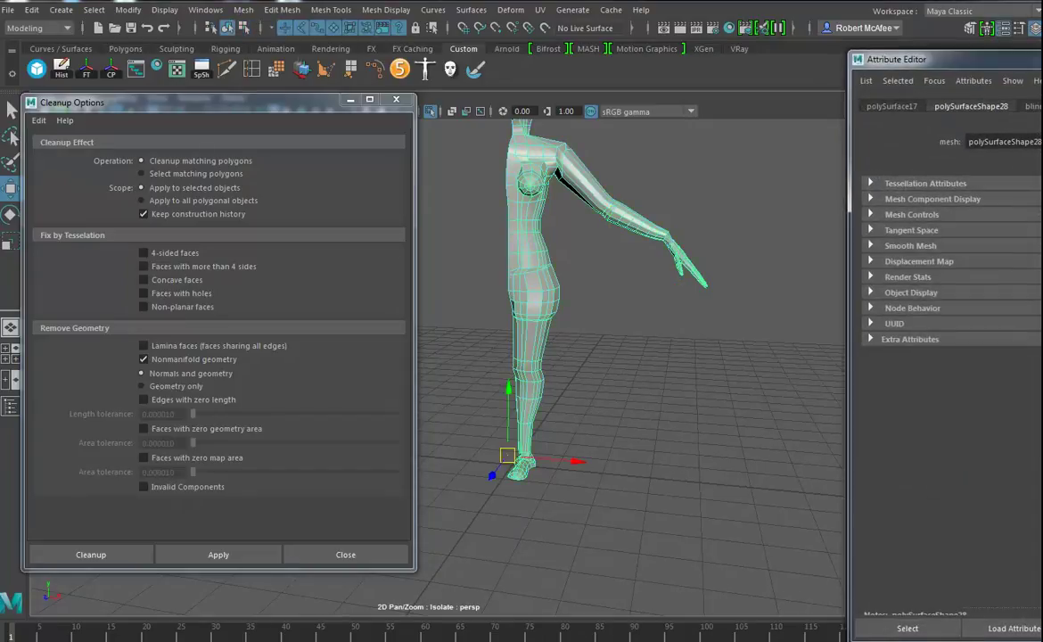
key("ctrl+a")
middle_click_drag(682, 396, 713, 360, "alt")
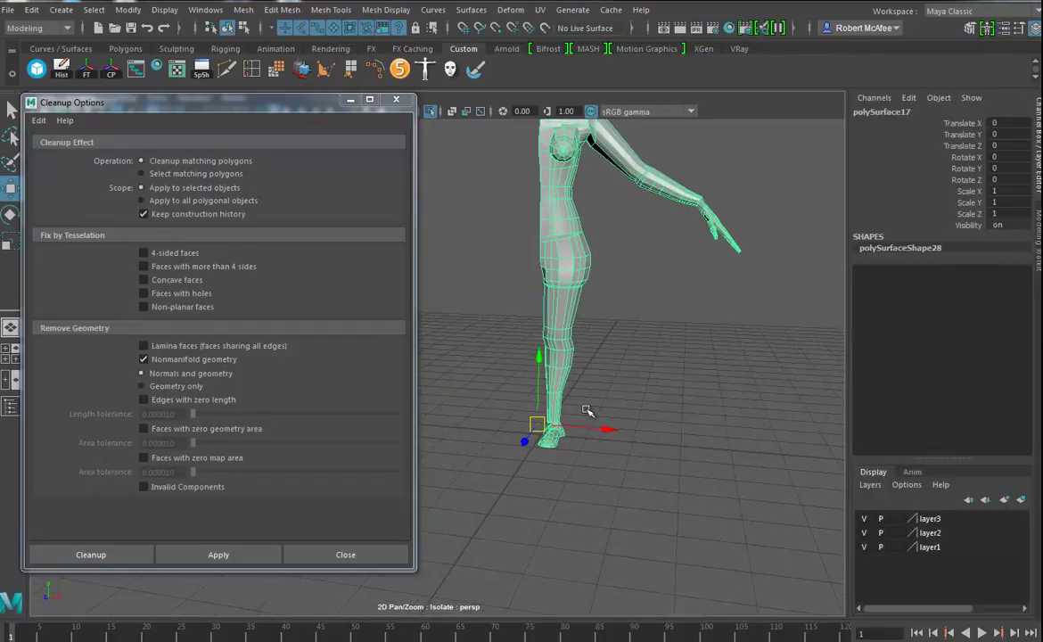
right_click_drag(562, 391, 557, 397)
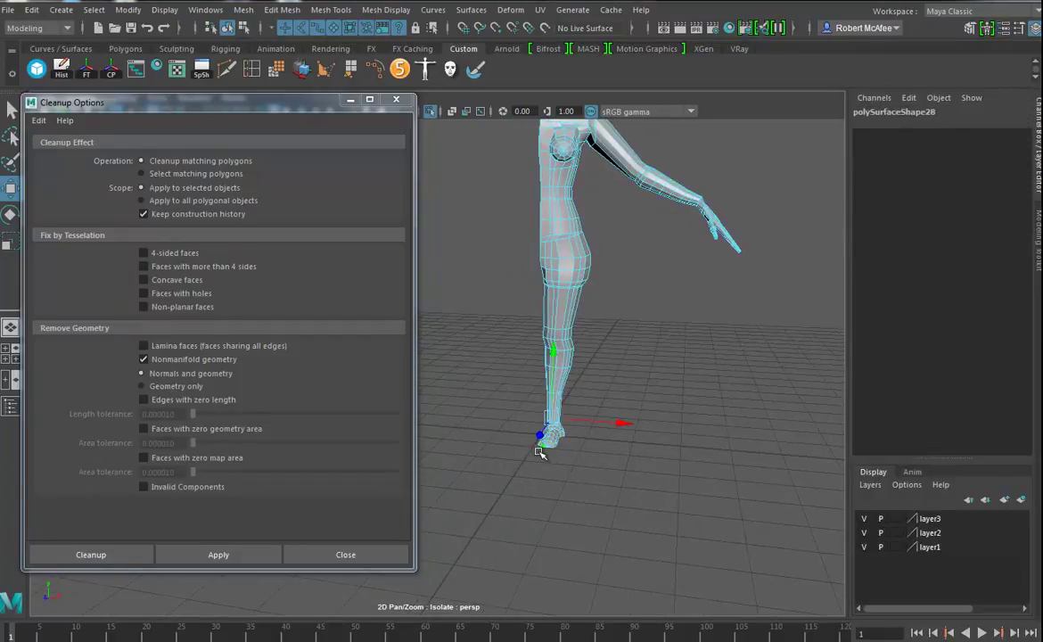
key("f")
left_click_drag(540, 445, 513, 470, "alt")
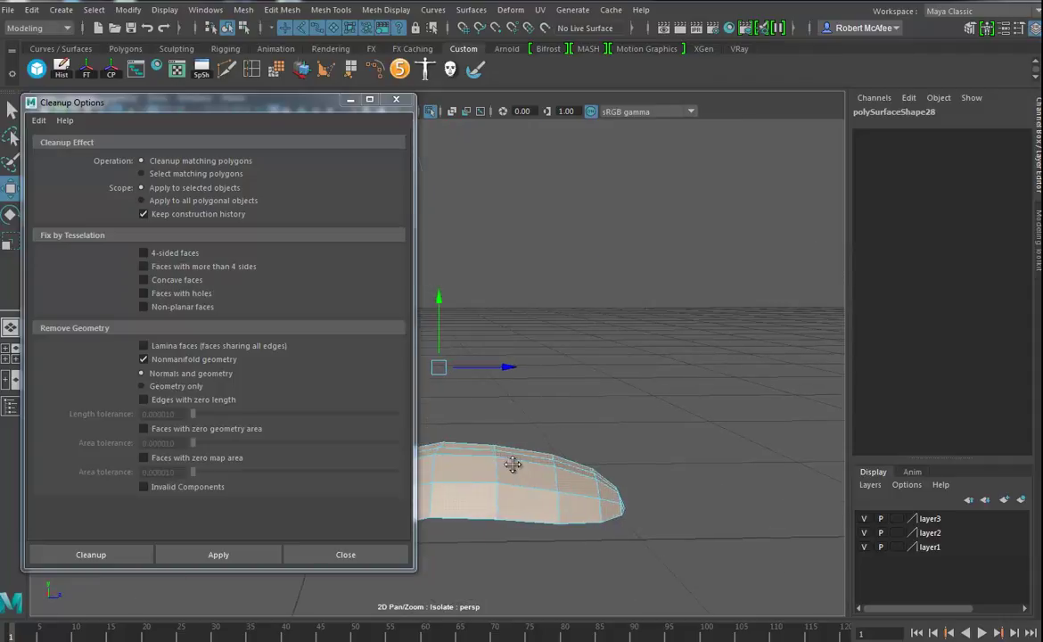
middle_click_drag(513, 470, 656, 406, "alt")
mouse_move(655, 407)
left_mouse_down("alt")
mouse_move(685, 340)
mouse_move(626, 413)
mouse_move(624, 438)
mouse_move(577, 463)
mouse_move(657, 410)
left_mouse_up("alt")
scroll(649, 410, "up", 2)
middle_click_drag(621, 470, 620, 468, "alt")
left_click_drag(620, 469, 650, 435, "alt")
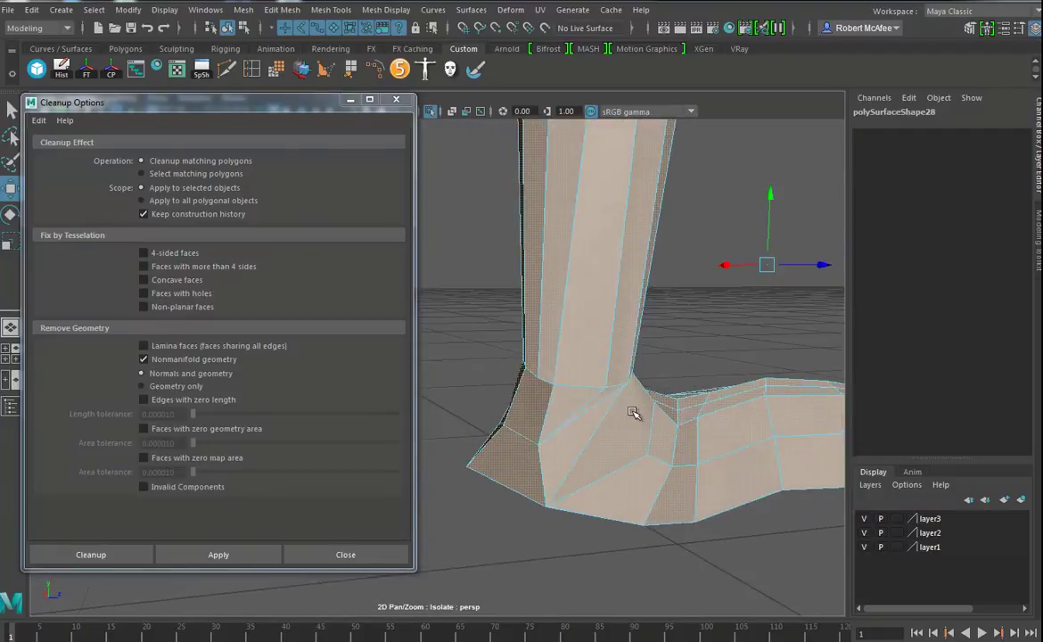
left_click_drag(623, 426, 603, 379, "alt")
Return to object selection and show the lower leg and foot with smooth mesh preview.
right_click_drag(602, 378, 671, 326)
left_click(683, 305)
left_click_drag(615, 406, 577, 449, "alt")
left_click(577, 449)
mouse_move(563, 388)
left_mouse_down("alt")
mouse_move(540, 398)
mouse_move(531, 452)
mouse_move(615, 403)
mouse_move(580, 411)
mouse_move(507, 526)
mouse_move(480, 522)
mouse_move(552, 466)
left_mouse_up("alt")
mouse_move(552, 466)
middle_mouse_down("alt")
mouse_move(531, 410)
mouse_move(557, 466)
middle_mouse_up("alt")
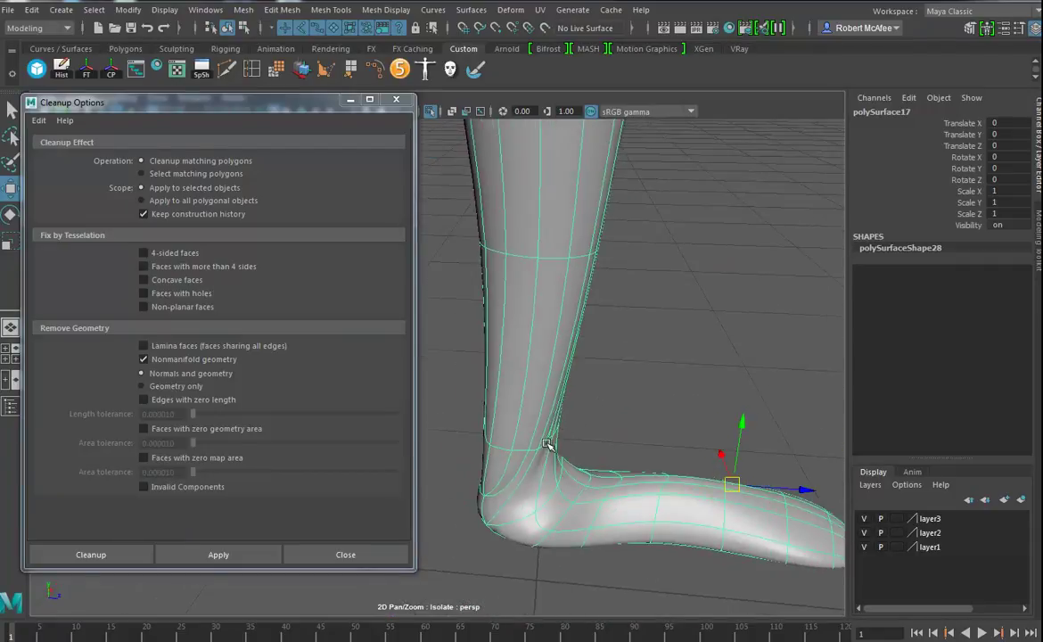
Try the nonmanifold geometry cleanup on the smoothed mesh and undo it after checking the ankle in wireframe.
left_click(543, 379, "shift")
left_click(533, 399)
left_click(234, 556)
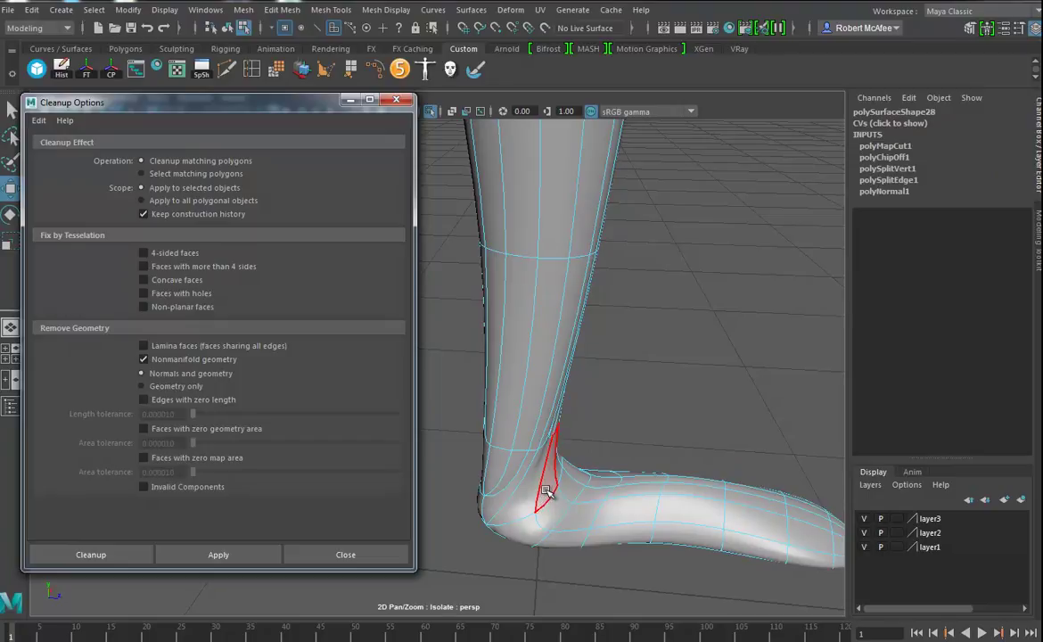
key("4")
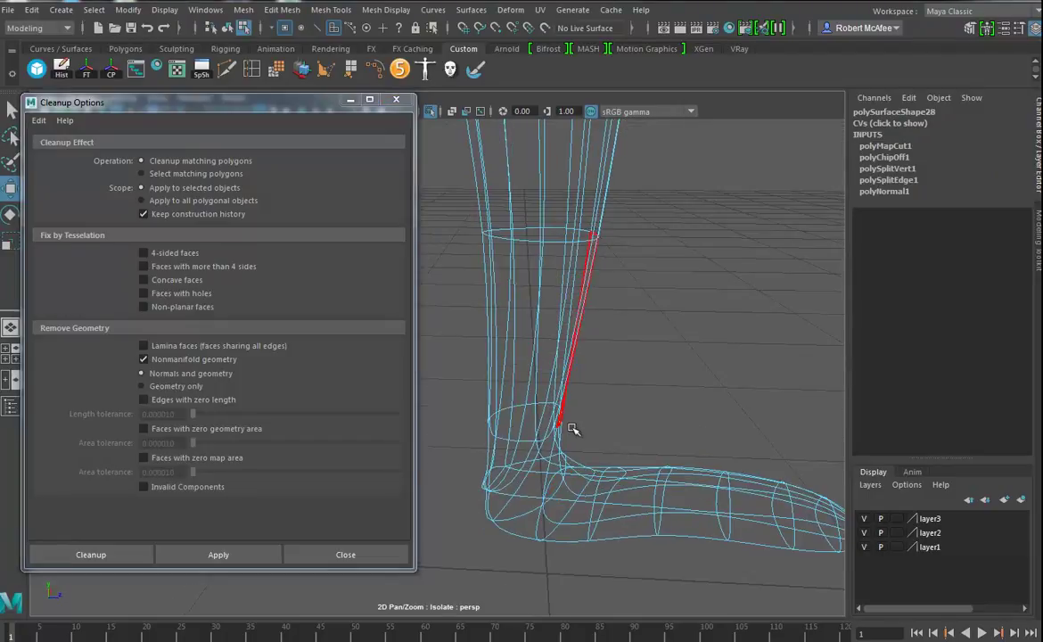
right_click_drag(559, 346, 628, 337)
key("F8")
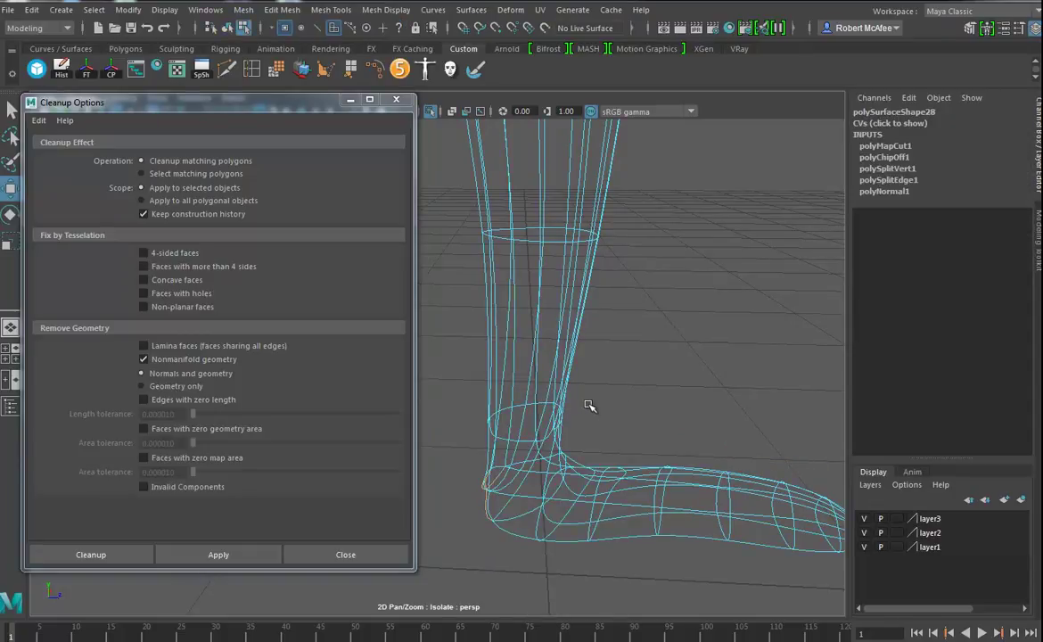
key("ctrl+z")
key("ctrl+z")
Reselect the half body mesh, rerun the nonmanifold geometry cleanup and inspect the foot in wireframe and shaded display.
mouse_move(566, 303)
right_mouse_down()
mouse_move(624, 287)
mouse_move(568, 297)
right_mouse_up()
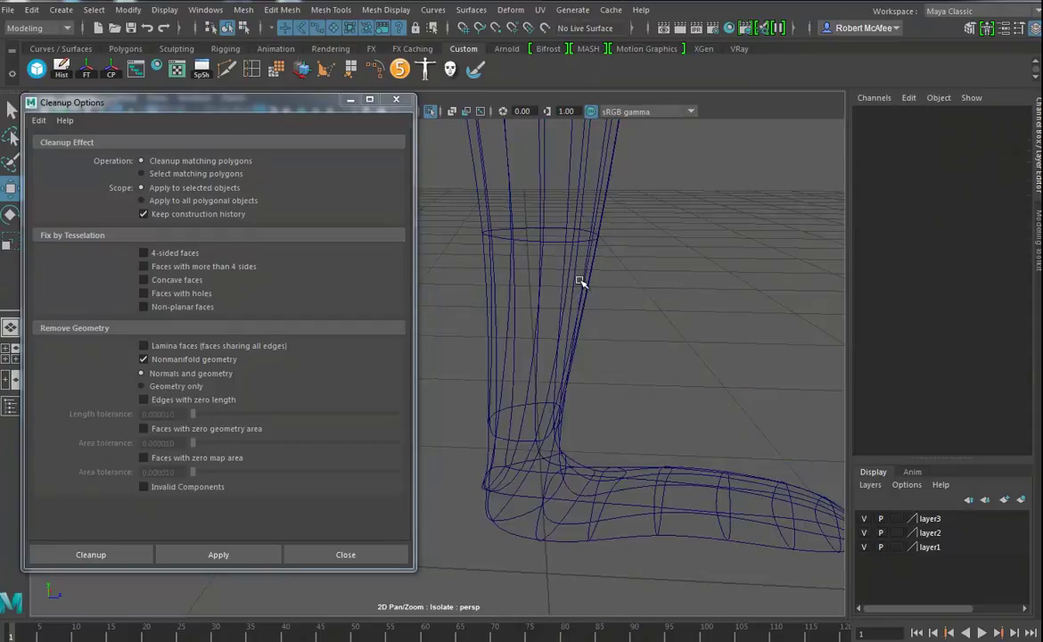
left_click(540, 291)
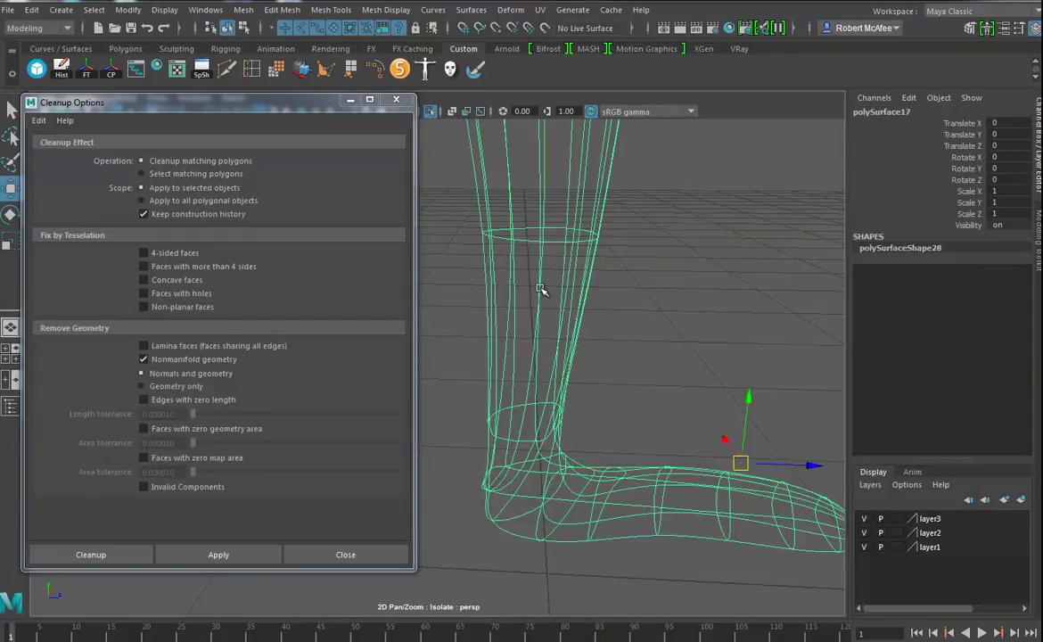
left_click(201, 558)
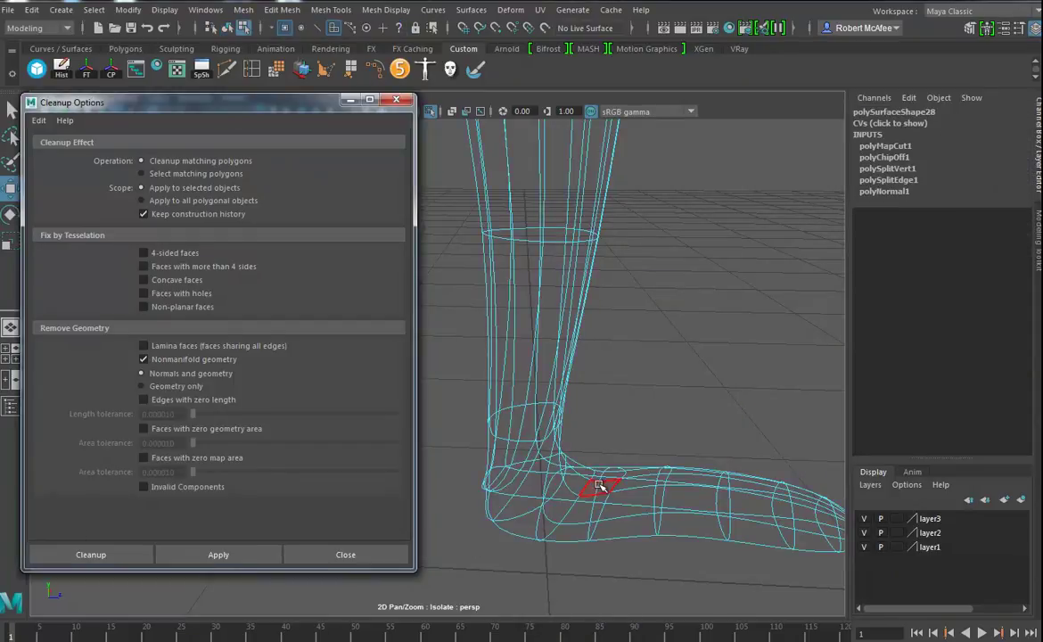
left_click_drag(664, 379, 645, 452, "alt")
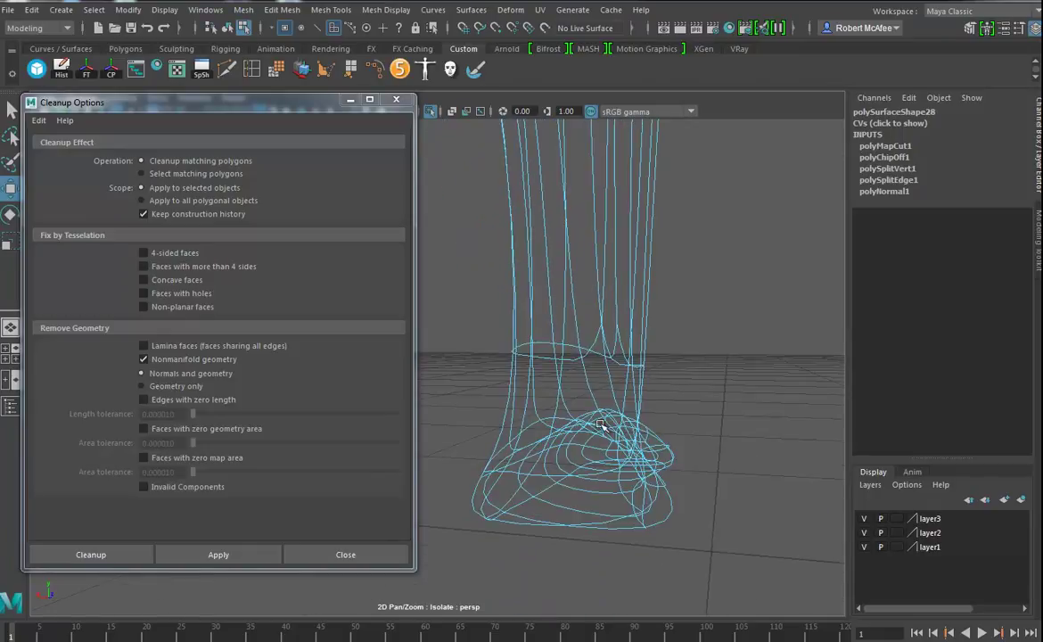
left_click_drag(605, 420, 600, 458, "alt")
key("5")
mouse_move(691, 450)
left_mouse_down("alt")
mouse_move(711, 380)
mouse_move(698, 422)
mouse_move(601, 425)
mouse_move(743, 419)
mouse_move(725, 428)
mouse_move(575, 419)
mouse_move(656, 386)
mouse_move(607, 367)
mouse_move(617, 487)
mouse_move(517, 322)
left_mouse_up("alt")
key("ctrl+z")
right_click_drag(517, 312, 559, 290)
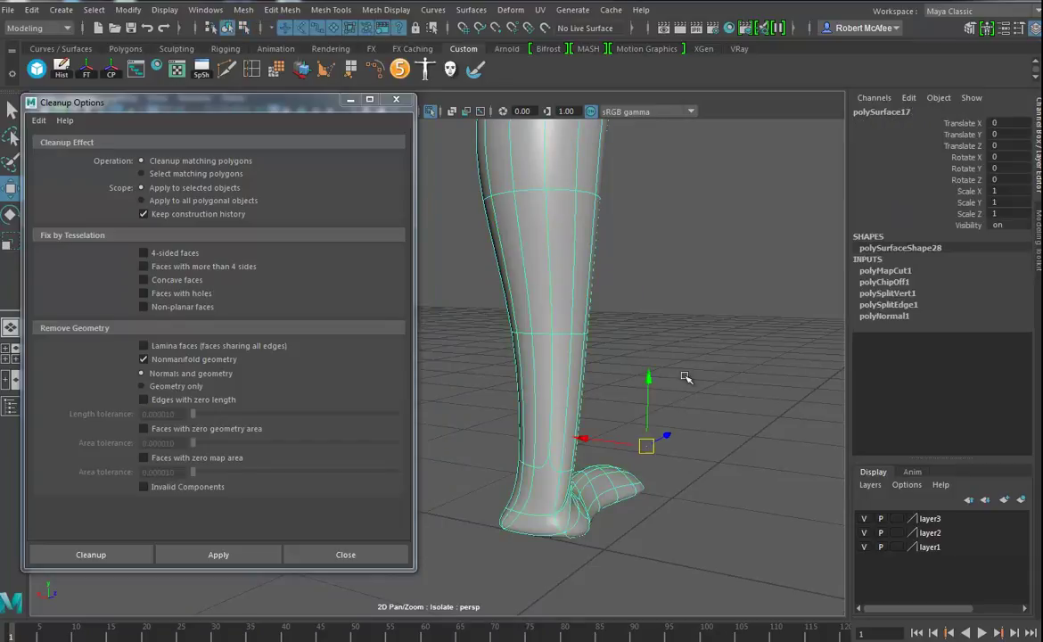
Select all vertices of the half body mesh and detach them.
right_click_drag(731, 344, 559, 278, "alt")
middle_click_drag(559, 277, 692, 452, "alt")
left_click_drag(692, 452, 559, 431, "alt")
right_click_drag(713, 365, 634, 364, "alt")
middle_click_drag(635, 364, 733, 391, "alt")
left_click_drag(733, 391, 626, 365, "alt")
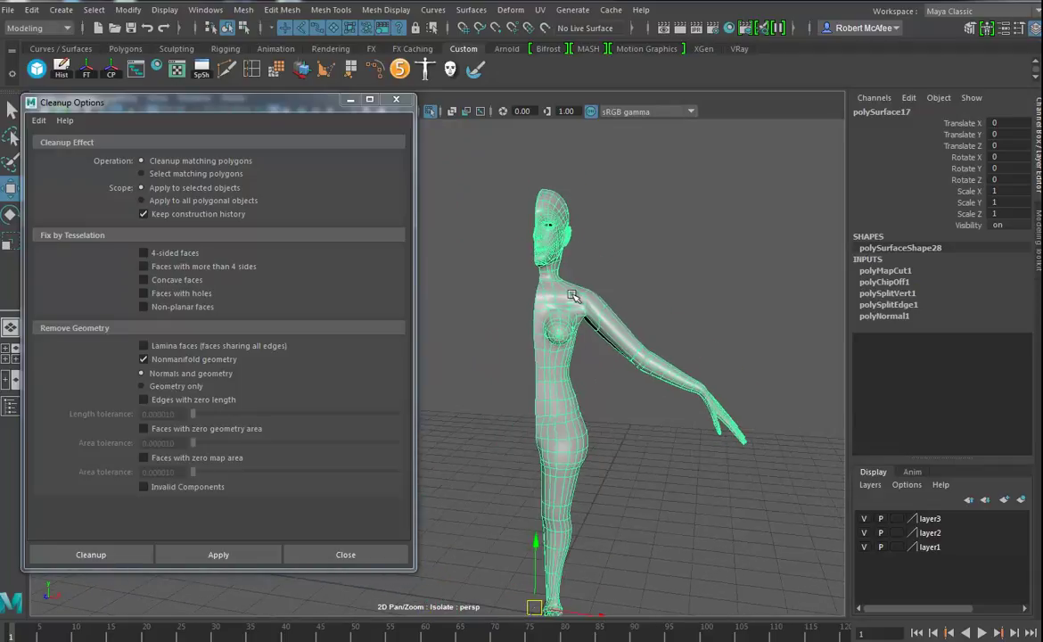
right_click_drag(556, 276, 488, 277)
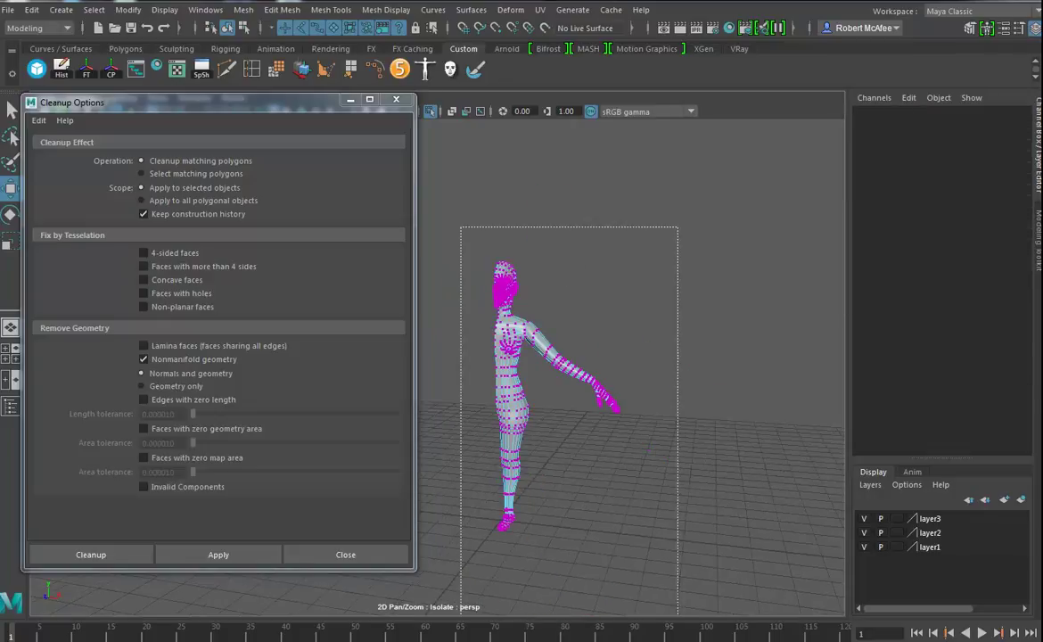
left_click_drag(460, 226, 638, 624)
left_click(247, 9)
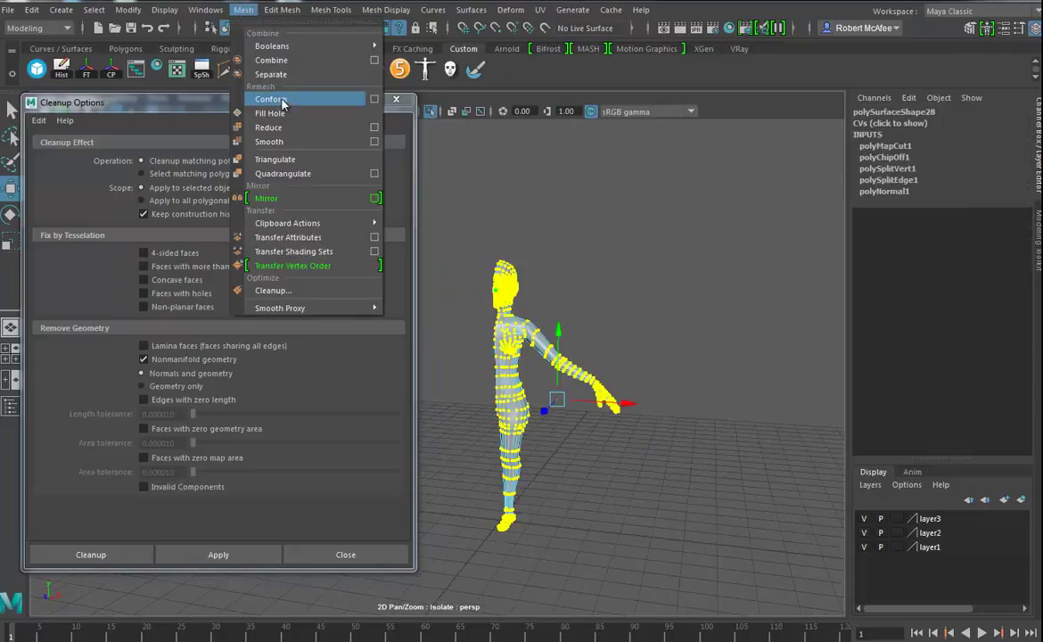
left_click(282, 9)
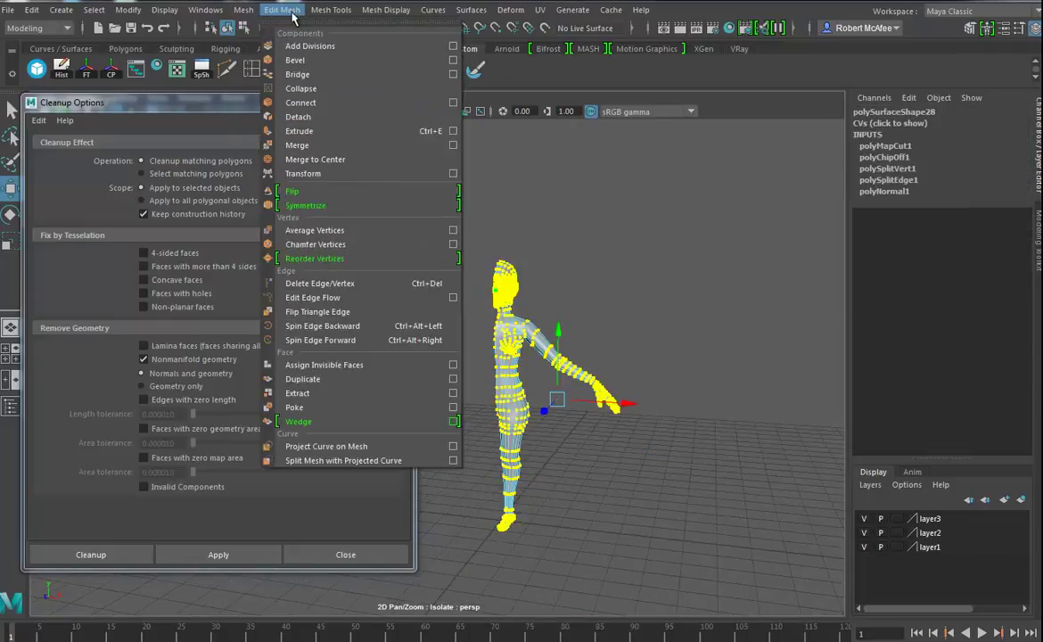
left_click(303, 119)
middle_click_drag(532, 468, 565, 466, "alt")
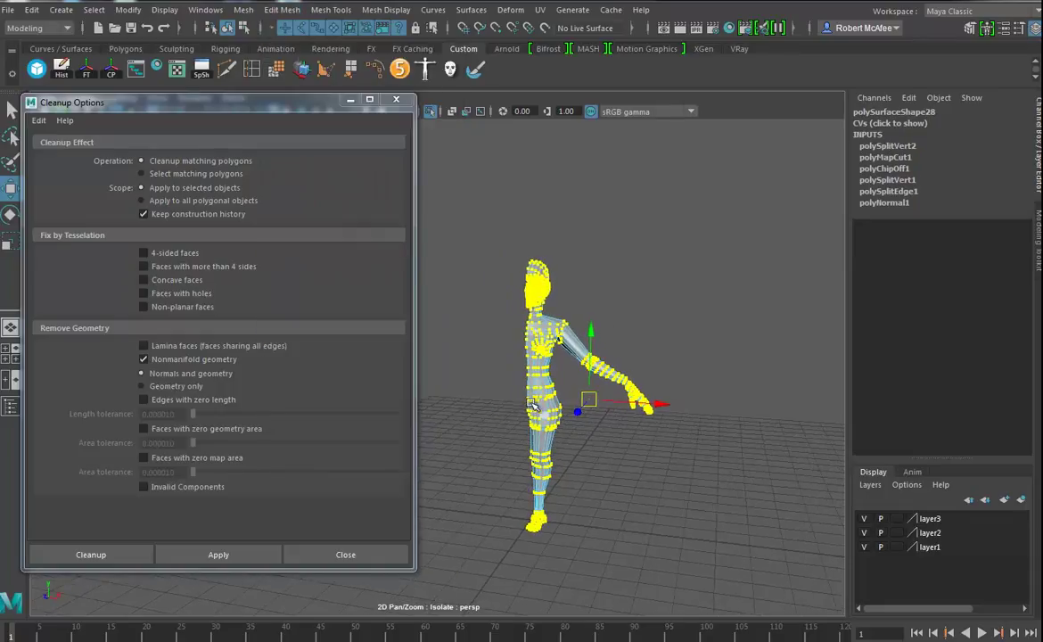
Merge all the detached vertices with a threshold of 0.0010, keeping the option to always merge for two vertices.
left_click(278, 10)
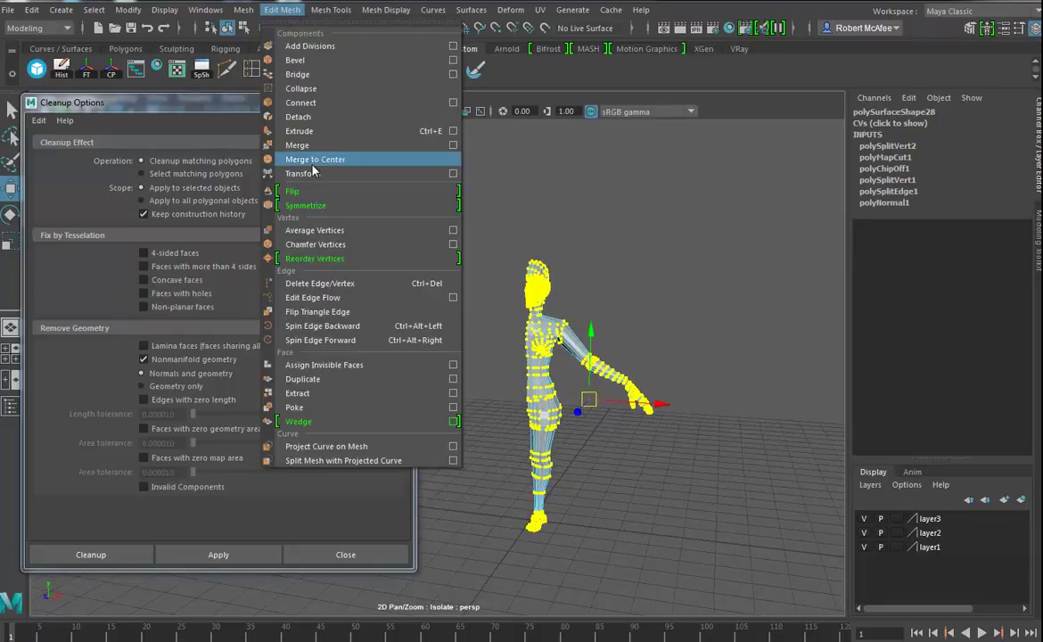
left_click(452, 146)
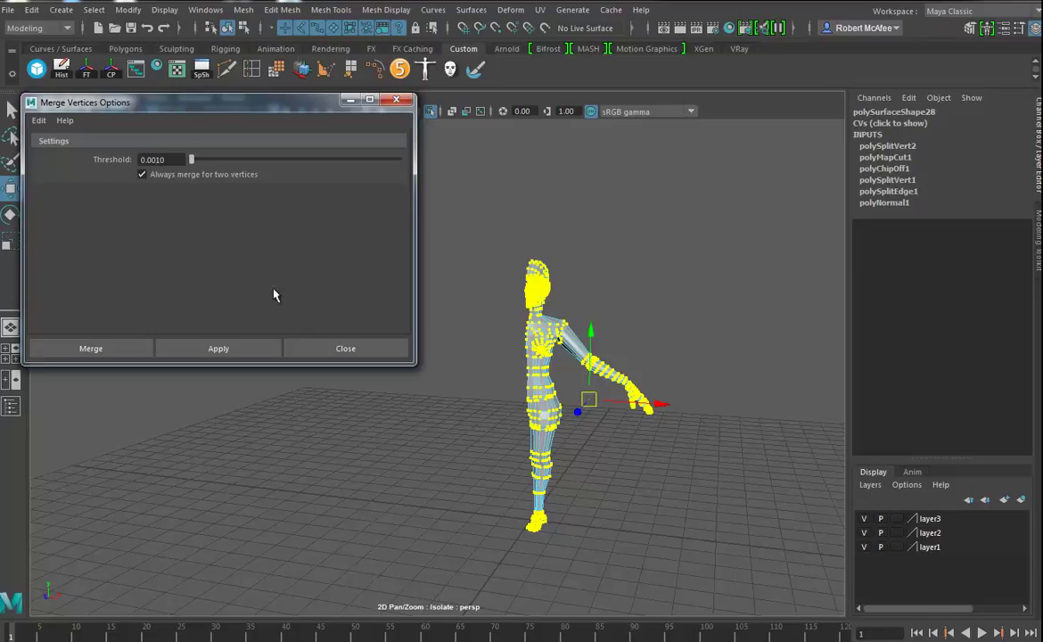
left_click(219, 349)
right_click_drag(589, 492, 746, 495, "alt")
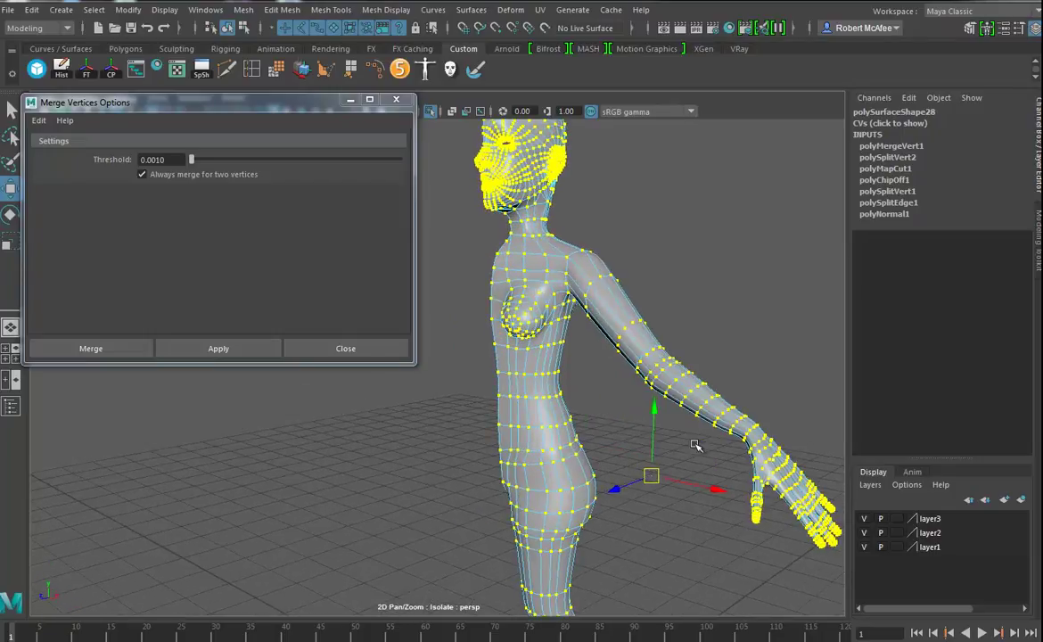
Delete the half body mesh's construction history, clear the vertex selection and reselect the mesh as an object.
right_click_drag(557, 268, 578, 265)
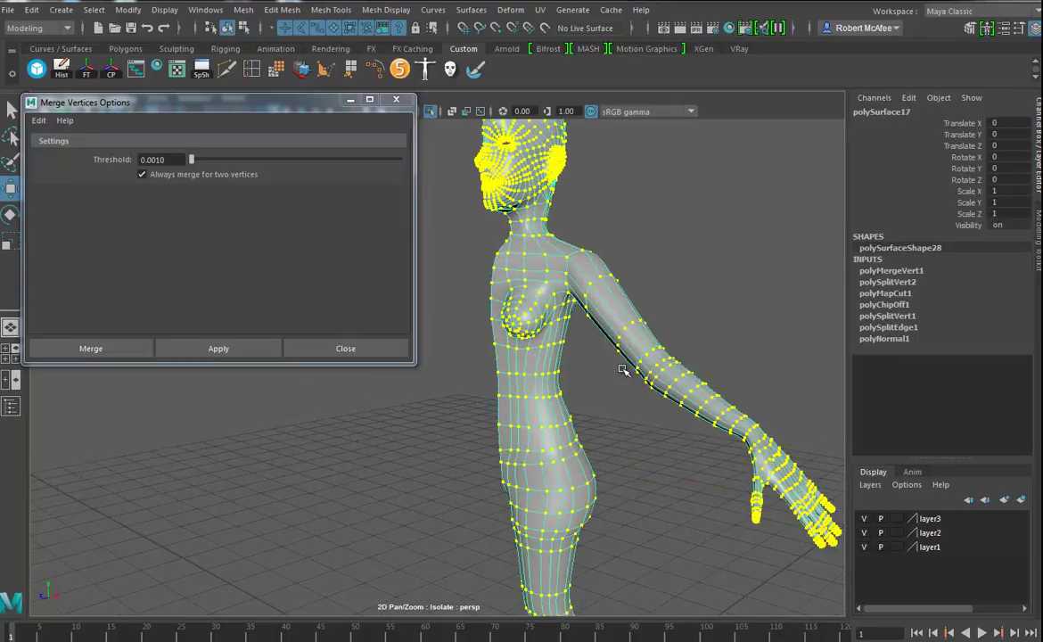
right_click_drag(609, 357, 624, 335, "alt")
key("alt+shift+d")
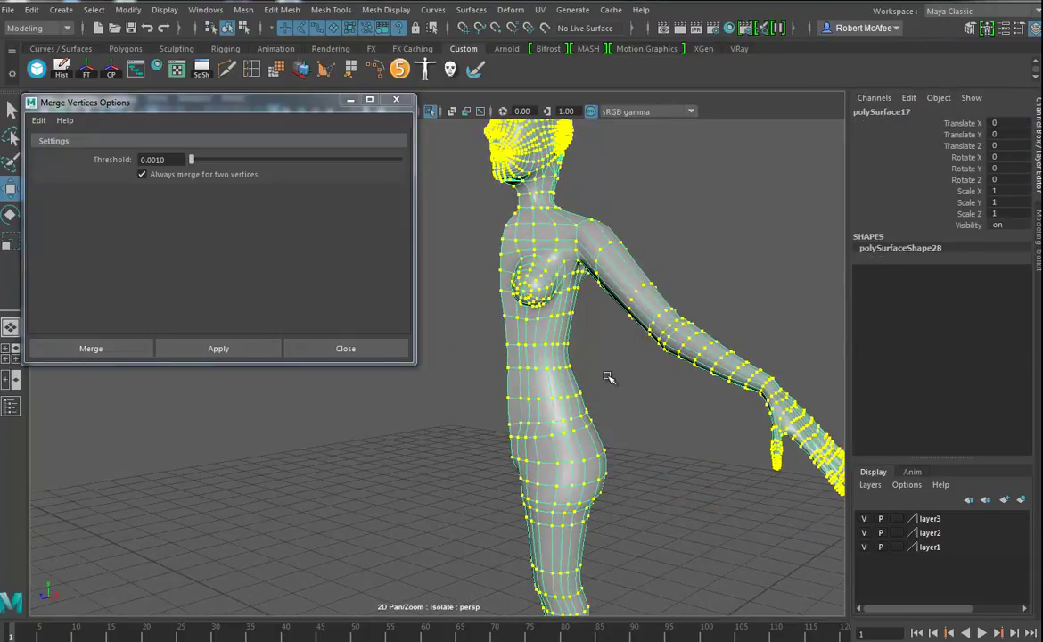
left_click_drag(619, 394, 629, 373, "alt")
right_click_drag(654, 402, 719, 324)
left_click(703, 387)
left_click_drag(731, 428, 646, 407, "alt")
left_click(598, 362)
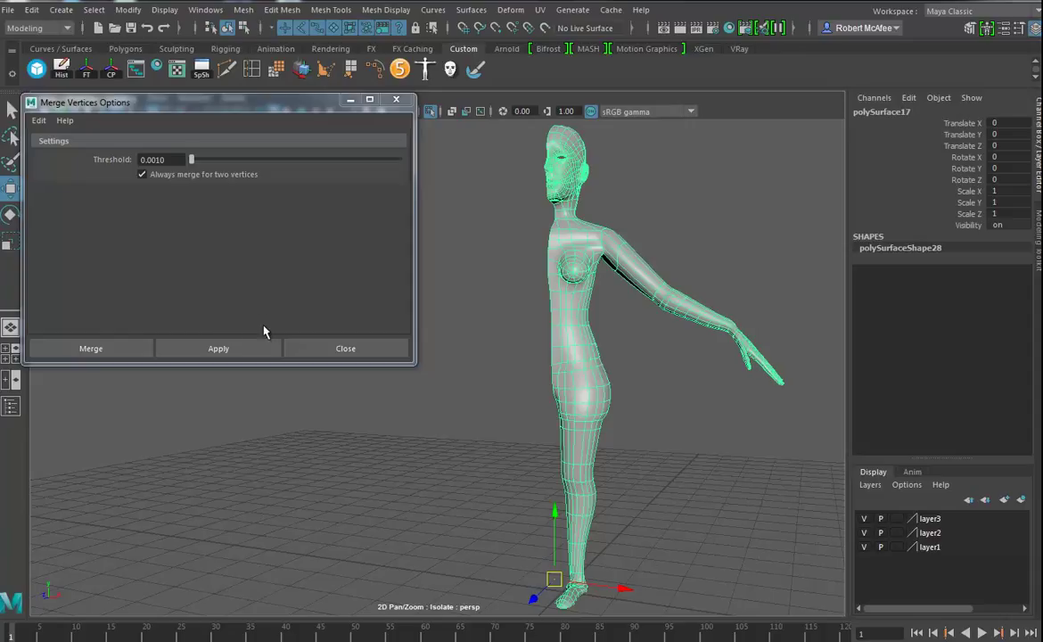
Close the vertex merge options, apply the nonmanifold geometry cleanup to the merged half body mesh and check its components.
left_click(345, 348)
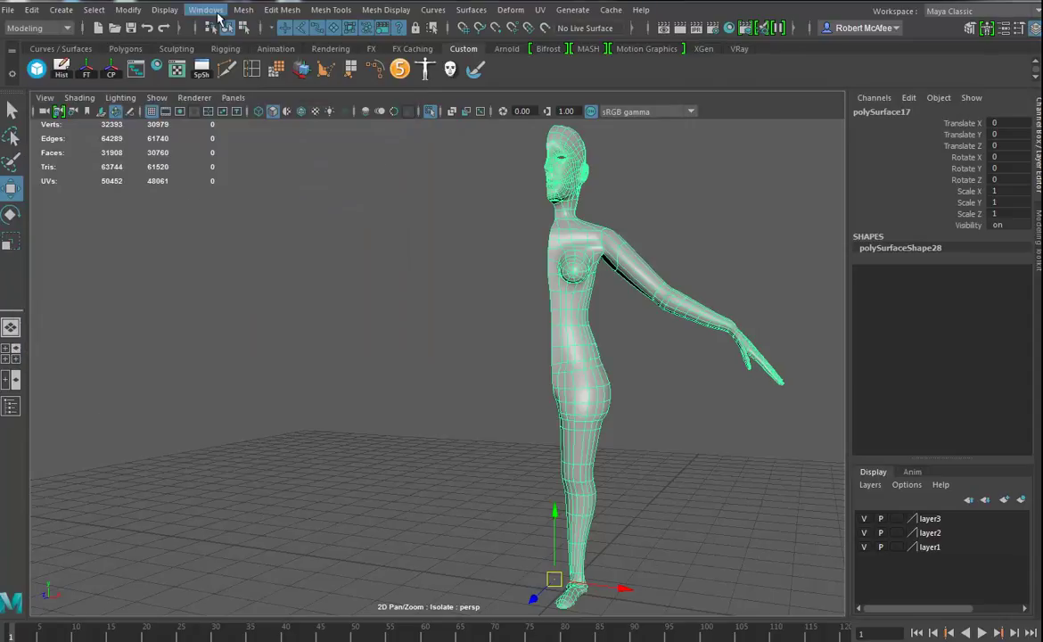
left_click(245, 13)
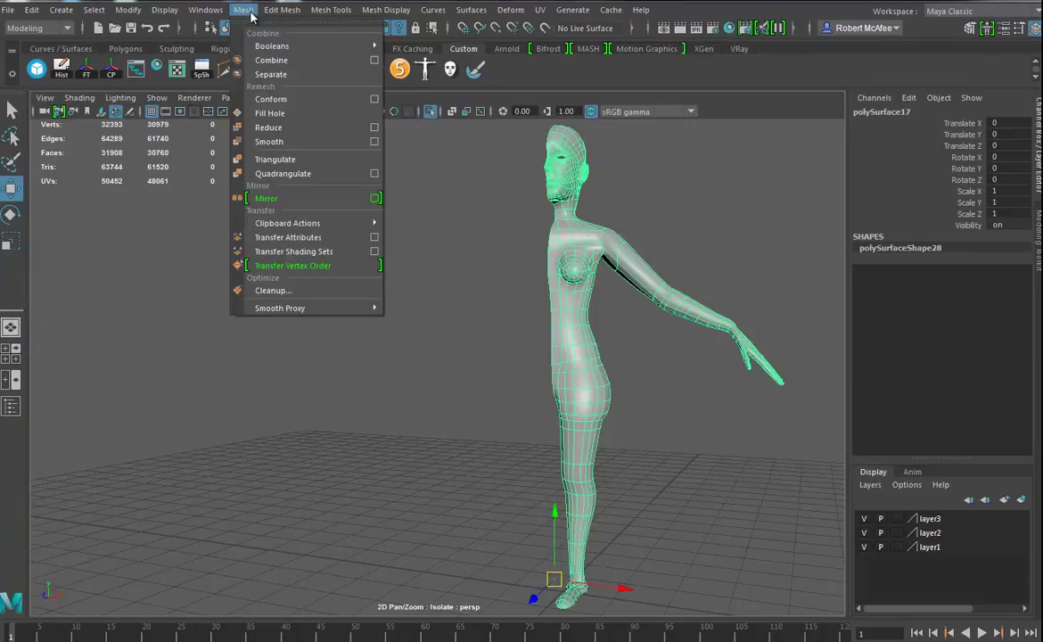
left_click(279, 291)
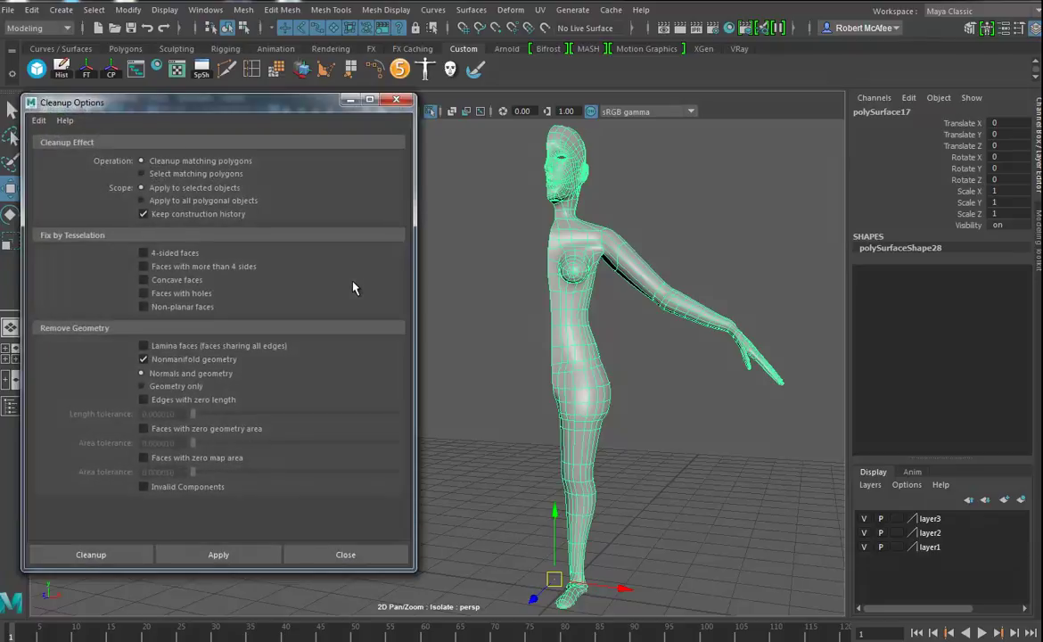
left_click(238, 557)
middle_click_drag(575, 358, 550, 412, "alt")
right_click_drag(550, 412, 470, 415, "alt")
mouse_move(528, 275)
left_mouse_down()
mouse_move(539, 264)
mouse_move(588, 269)
left_mouse_up()
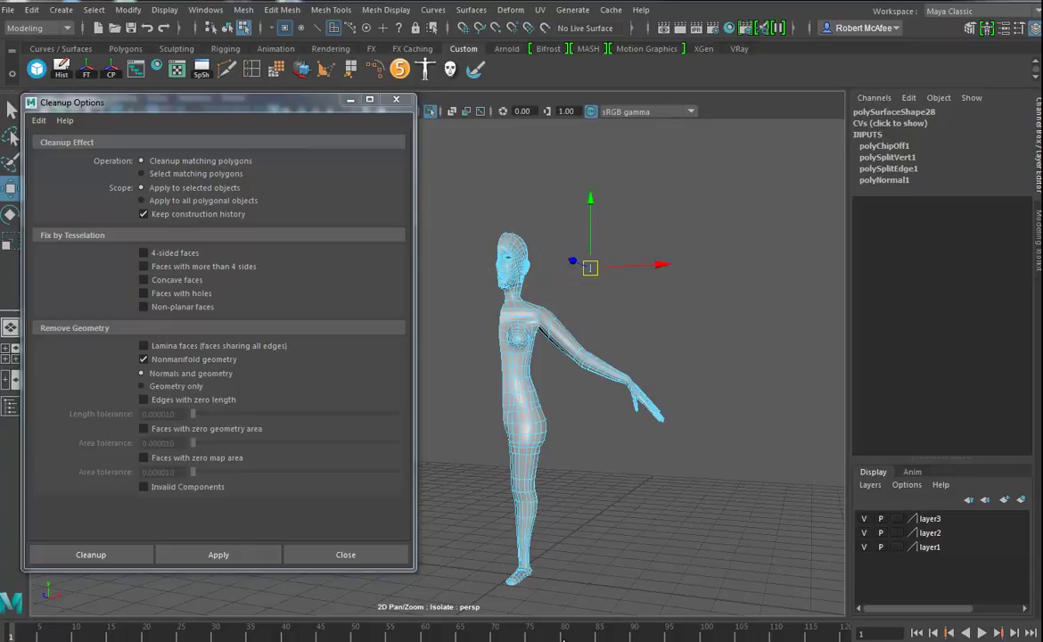
Undo the last component move and pull the loose face at the back of the neck away from the mesh.
key("ctrl+z")
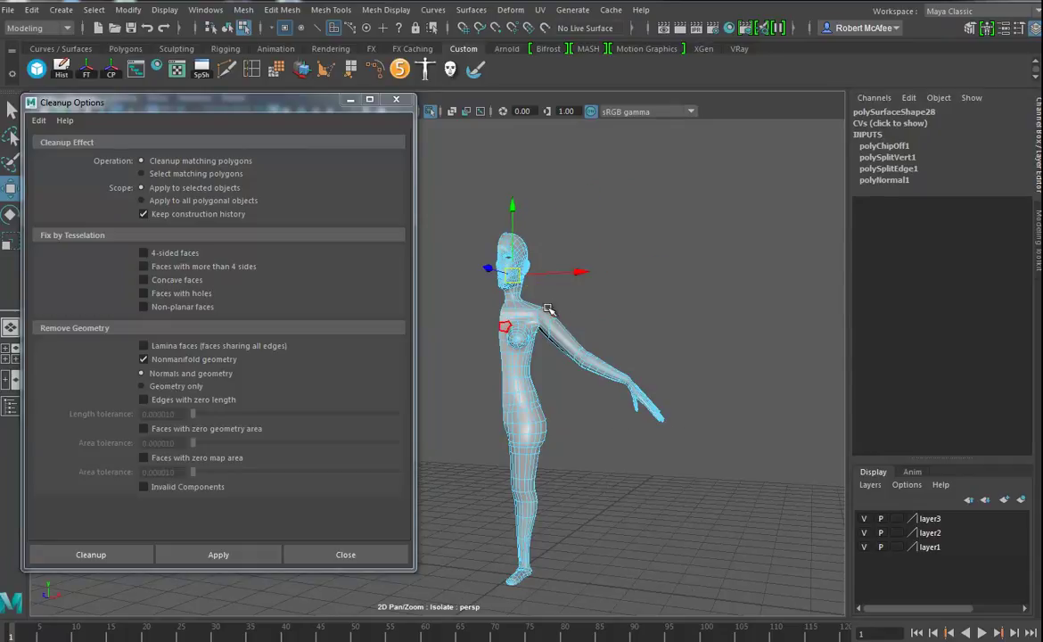
key("f")
mouse_move(573, 369)
left_mouse_down("alt")
mouse_move(607, 375)
mouse_move(589, 376)
left_mouse_up("alt")
right_click_drag(588, 375, 543, 374, "alt")
middle_click_drag(543, 375, 745, 442, "alt")
scroll(558, 384, "down", 8)
mouse_move(745, 442)
left_mouse_down("alt")
mouse_move(720, 435)
mouse_move(745, 434)
left_mouse_up("alt")
right_click_drag(746, 433, 538, 430, "alt")
scroll(538, 431, "up", 8)
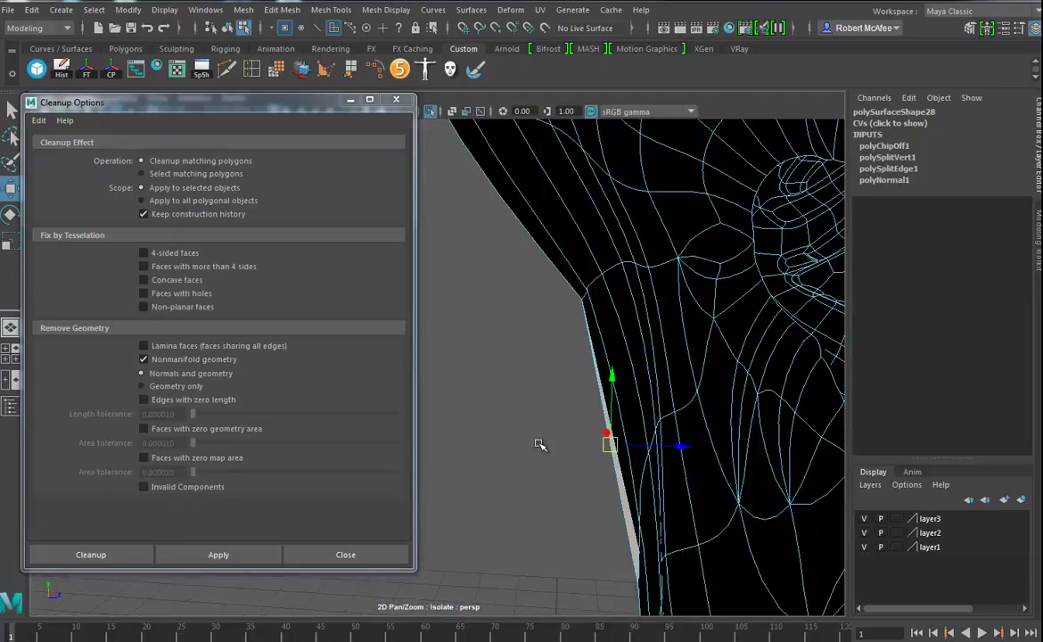
left_click_drag(496, 465, 472, 460)
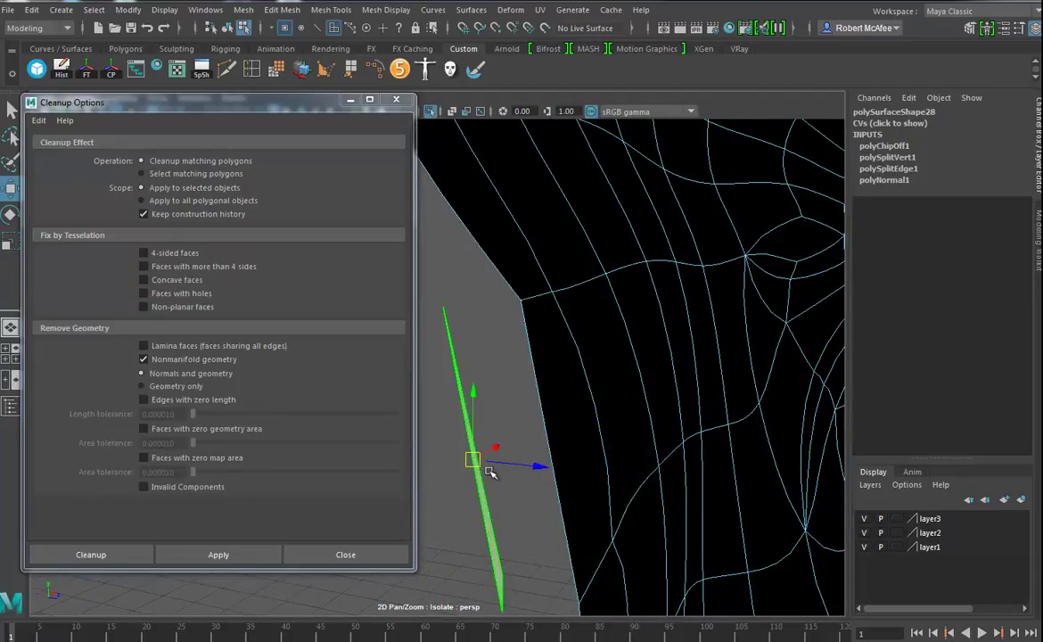
Delete the loose face and the duplicate faces stacked with it behind the neck.
key("Delete")
left_click(477, 470)
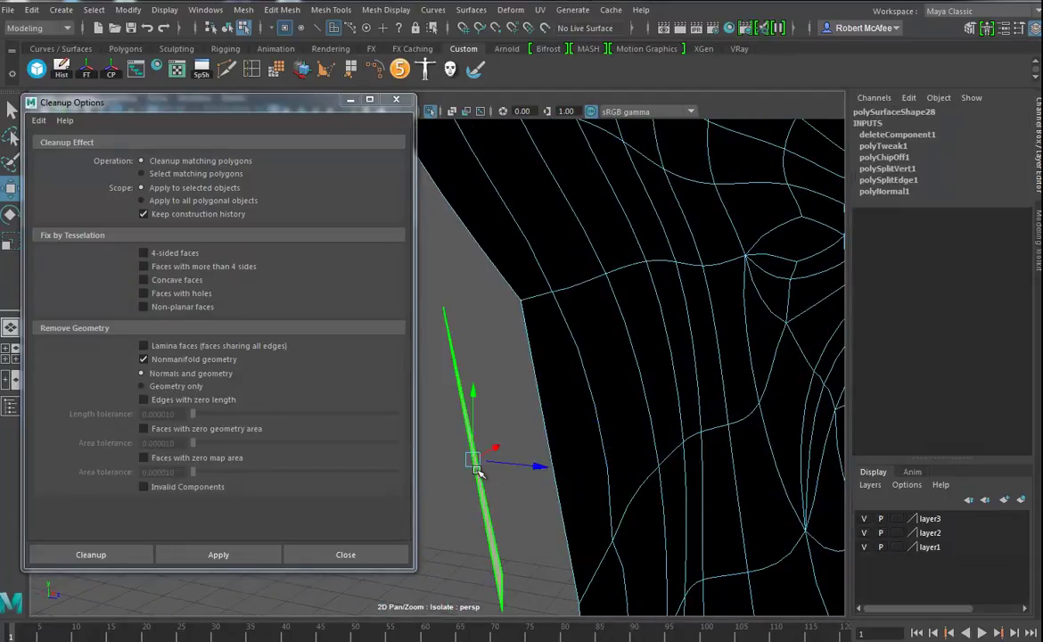
key("Delete")
left_click(482, 501)
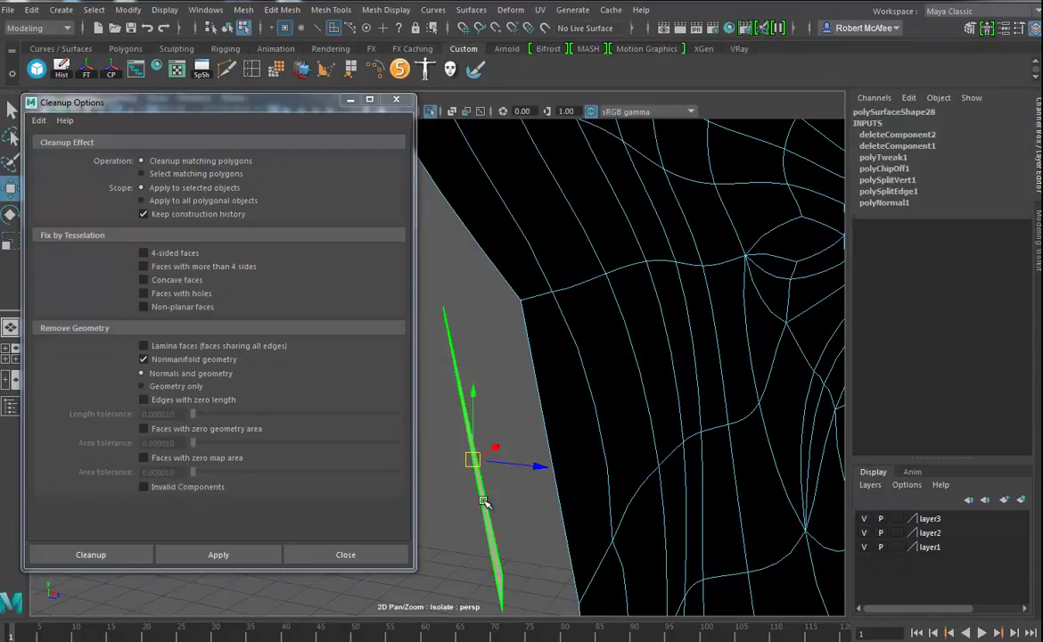
key("Delete")
right_click_drag(709, 383, 268, 419, "alt")
right_click_drag(626, 406, 573, 378, "alt")
left_click_drag(573, 378, 803, 441, "alt")
left_click_drag(543, 354, 581, 487, "alt")
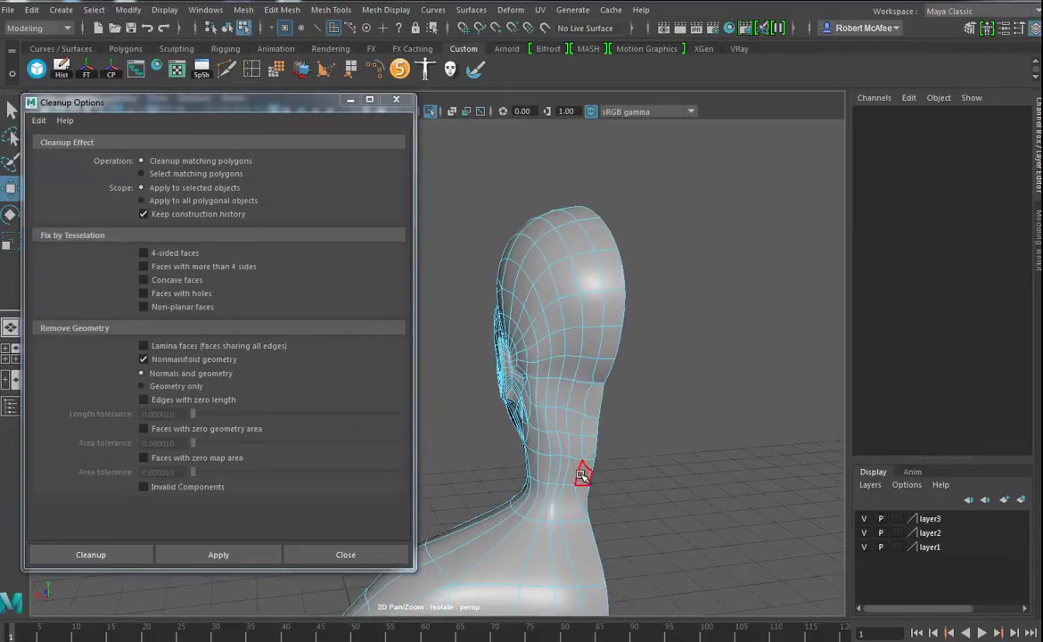
Reselect the half body mesh as an object and conform its normals.
right_click_drag(577, 332, 628, 303)
right_click_drag(585, 347, 520, 352)
middle_click_drag(561, 475, 571, 391, "alt")
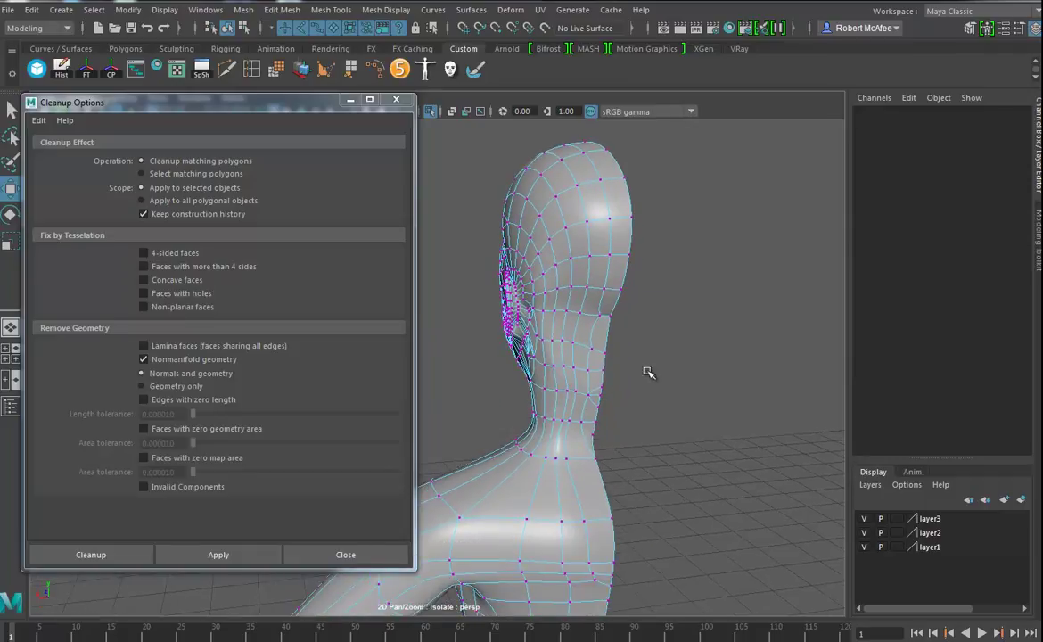
right_click_drag(553, 458, 673, 486, "alt")
left_click_drag(650, 478, 554, 321)
left_click(650, 480)
right_click_drag(615, 321, 660, 298)
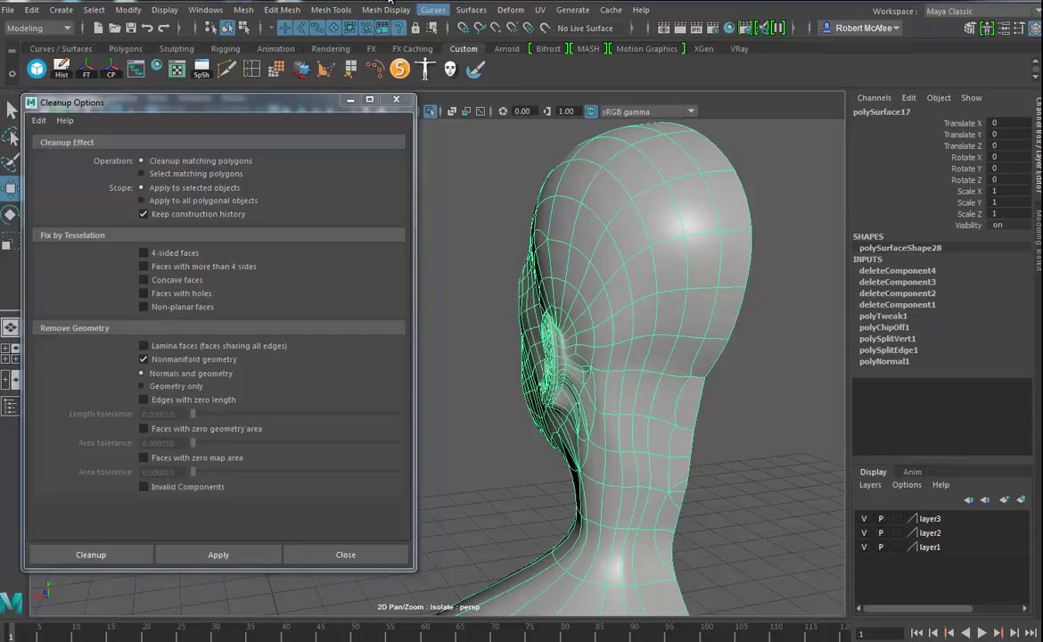
left_click(382, 10)
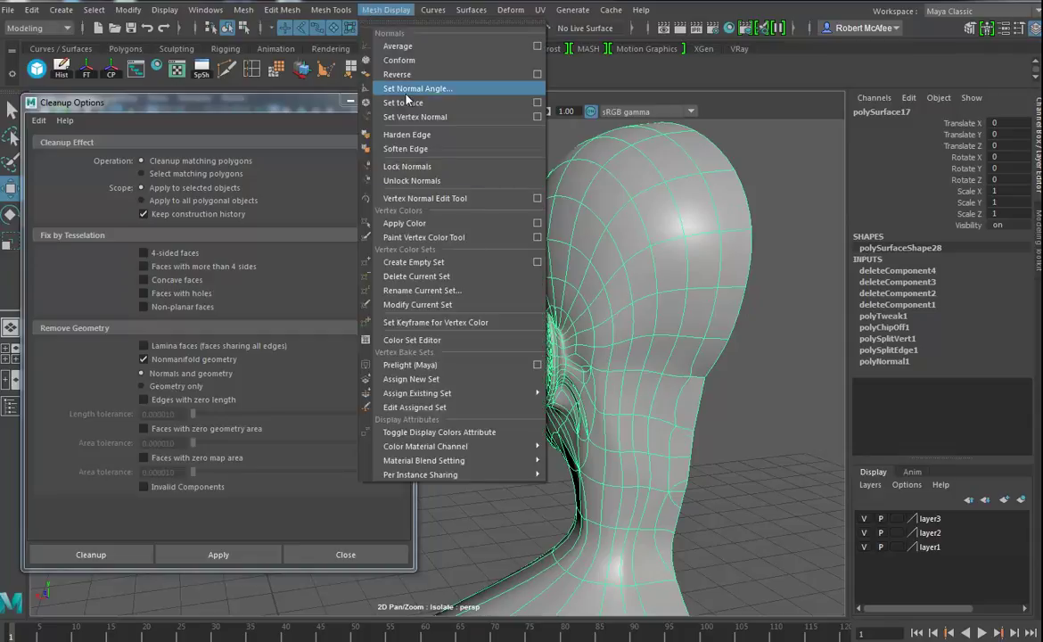
left_click(400, 60)
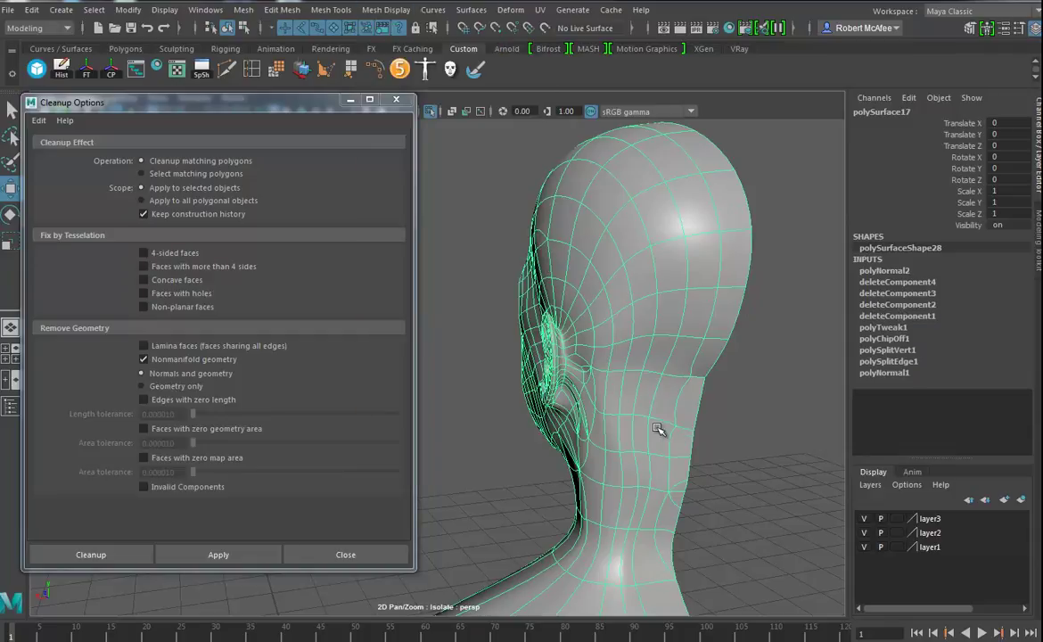
Delete the construction history of the half body mesh.
scroll(693, 469, "down", 5)
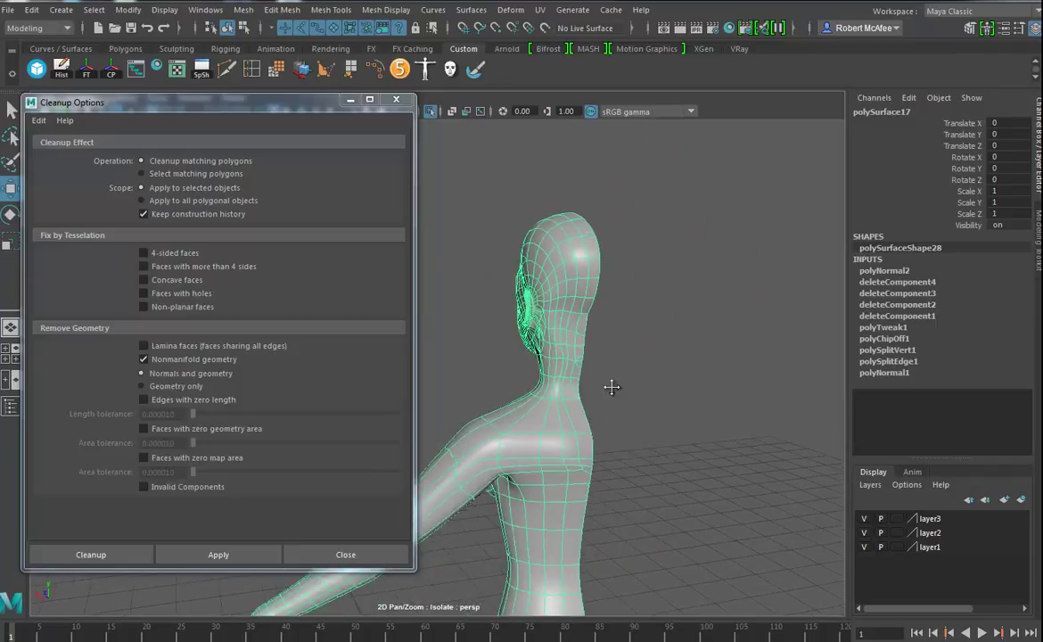
right_click_drag(566, 375, 606, 337)
scroll(668, 403, "down", 5)
left_click_drag(512, 446, 609, 311, "alt")
key("alt+shift+d")
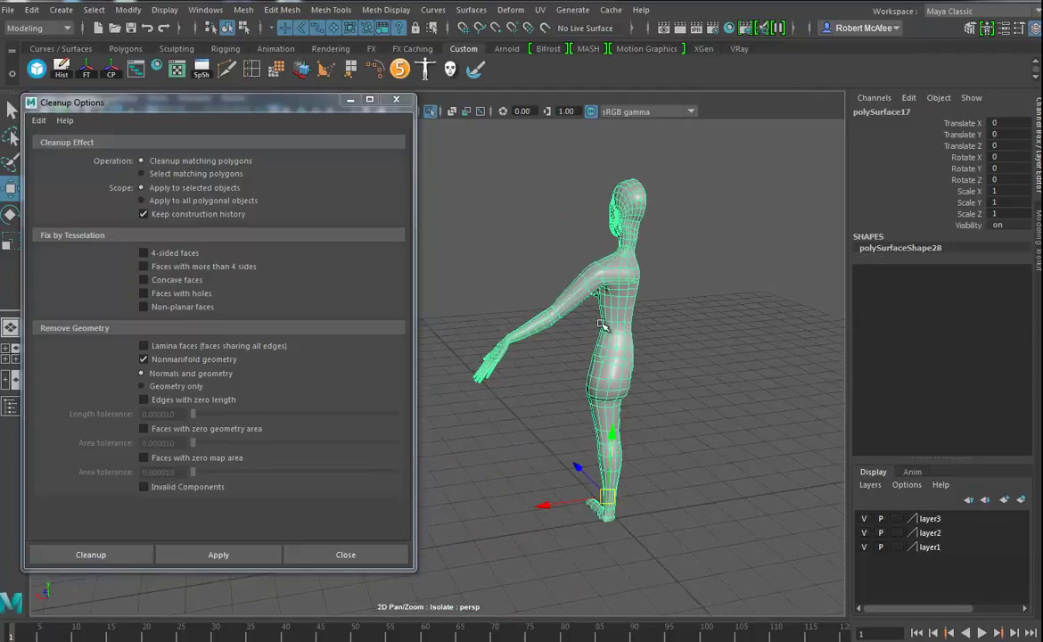
Select all vertices of the half body mesh, detach them and merge them with a distance threshold of 0.001.
right_click_drag(615, 299, 540, 296)
left_click_drag(679, 162, 412, 575)
left_click(323, 10)
mouse_move(275, 12)
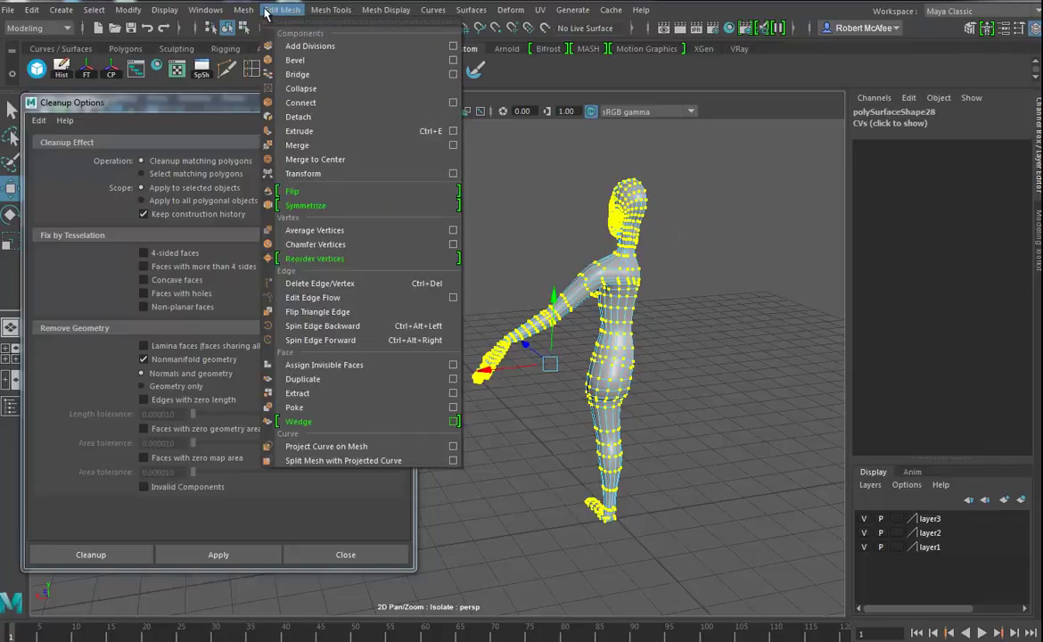
left_click(297, 116)
left_click(277, 11)
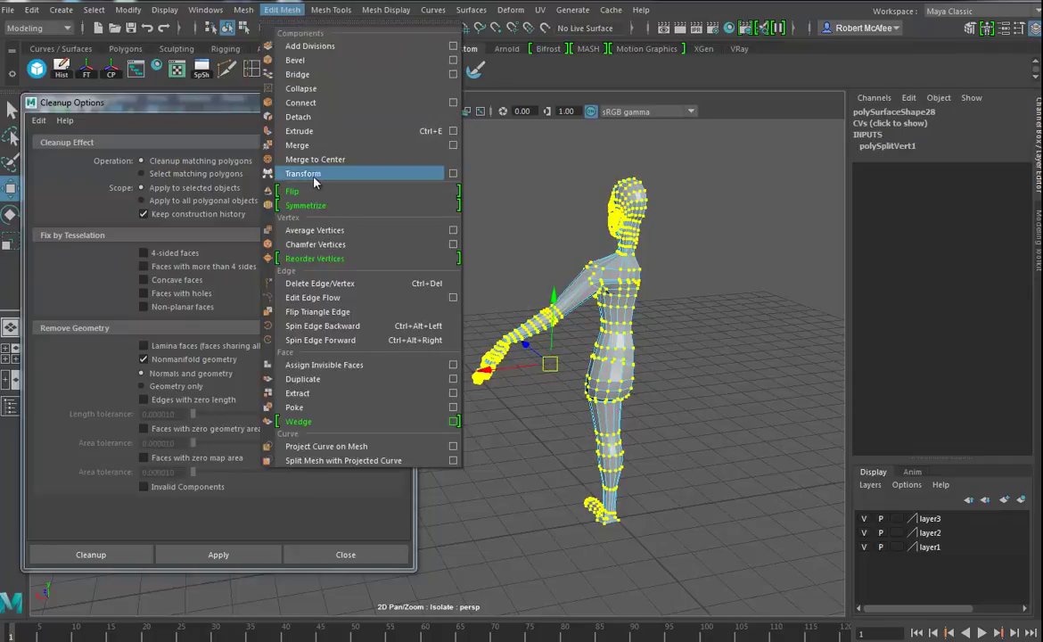
left_click(300, 145)
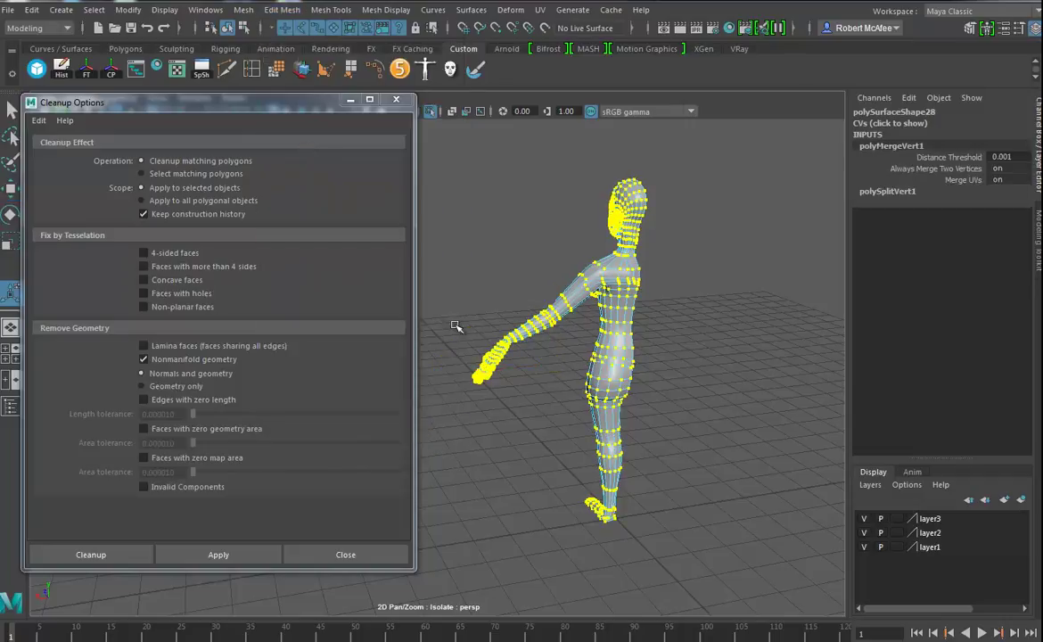
Reselect the merged mesh as an object and apply the nonmanifold geometry cleanup to it.
right_click_drag(615, 349, 715, 363, "alt")
middle_click_drag(715, 363, 459, 575, "alt")
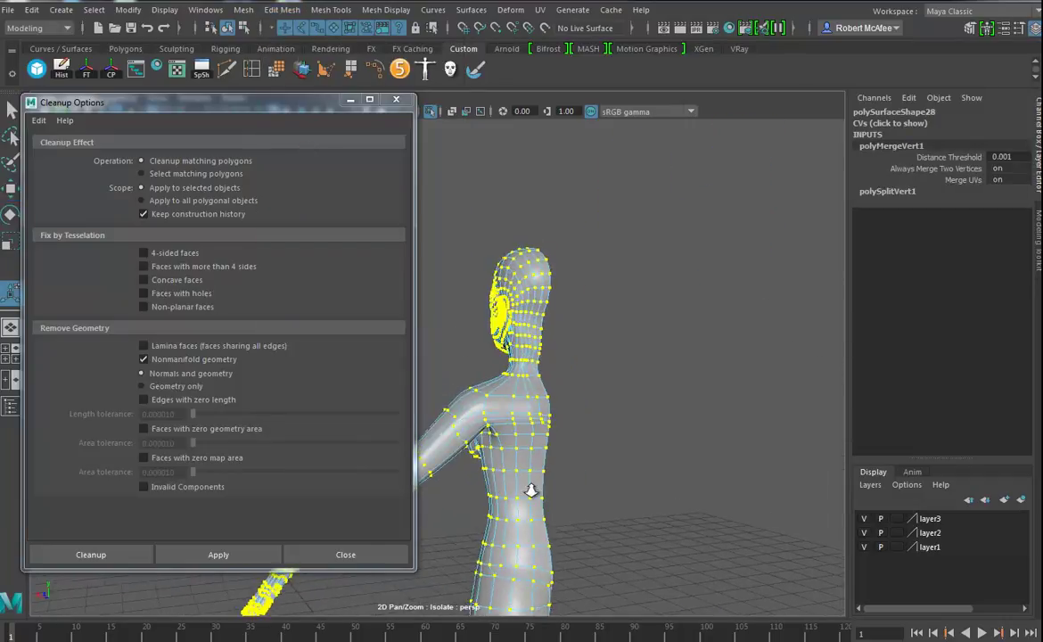
right_click_drag(499, 477, 864, 575, "alt")
middle_click_drag(747, 490, 648, 550, "alt")
left_click_drag(647, 550, 638, 446, "alt")
middle_click_drag(638, 446, 599, 540, "alt")
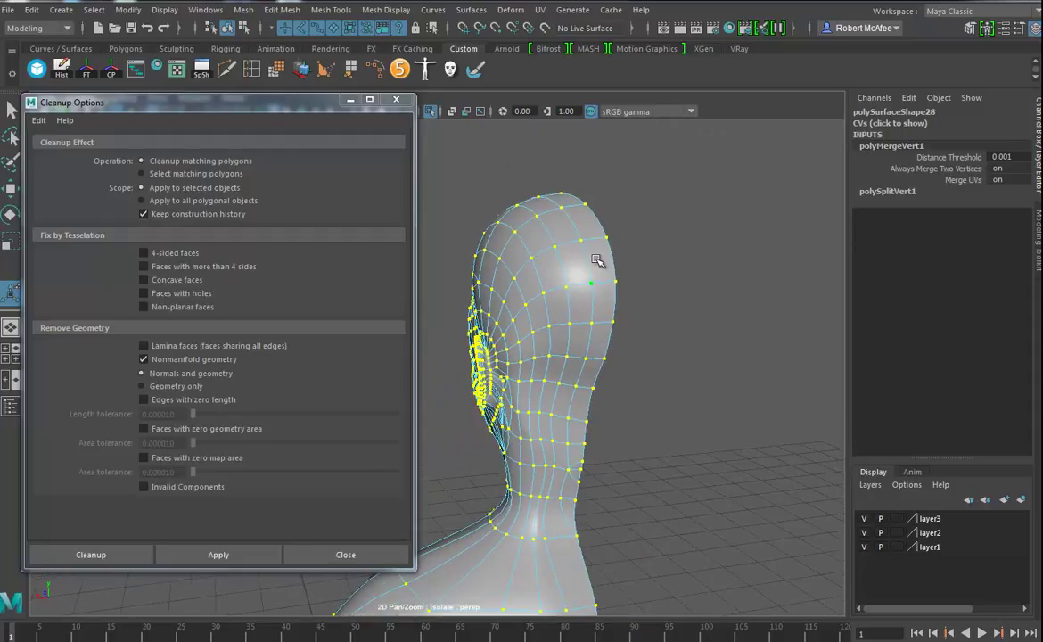
left_click_drag(554, 452, 594, 413, "alt")
right_click_drag(570, 366, 638, 328)
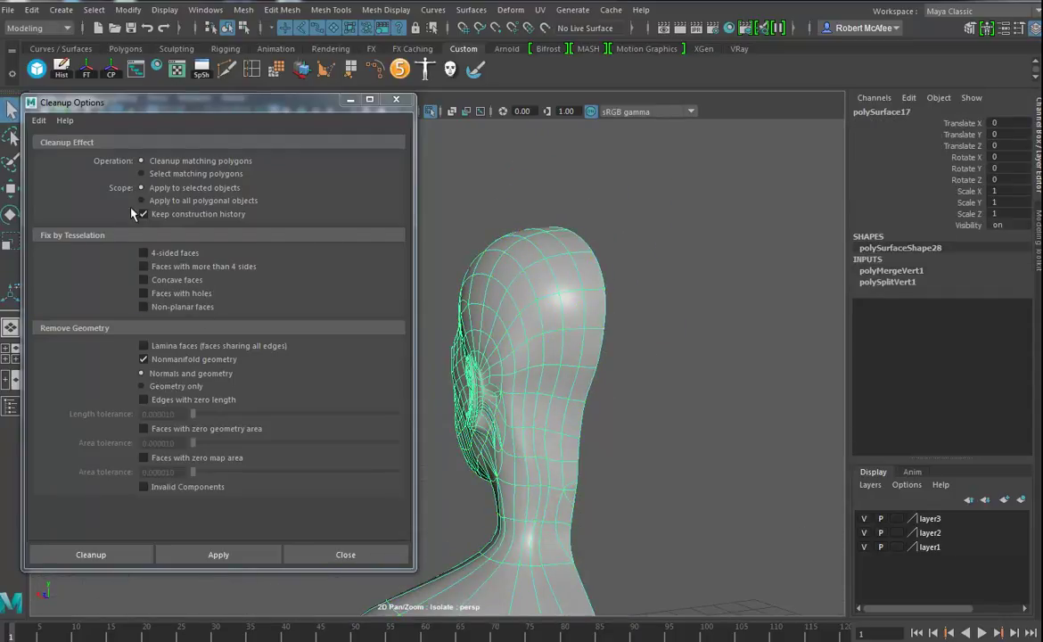
left_click(241, 554)
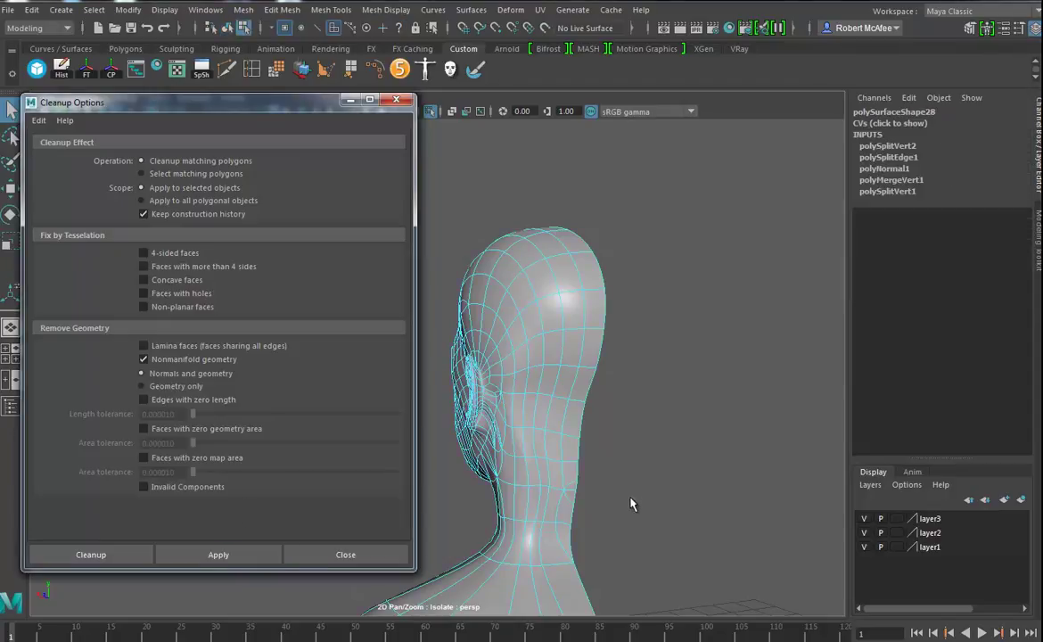
right_click_drag(624, 501, 354, 495, "alt")
middle_click_drag(517, 498, 687, 313, "alt")
mouse_move(687, 313)
left_mouse_down("alt")
mouse_move(624, 361)
mouse_move(689, 312)
left_mouse_up("alt")
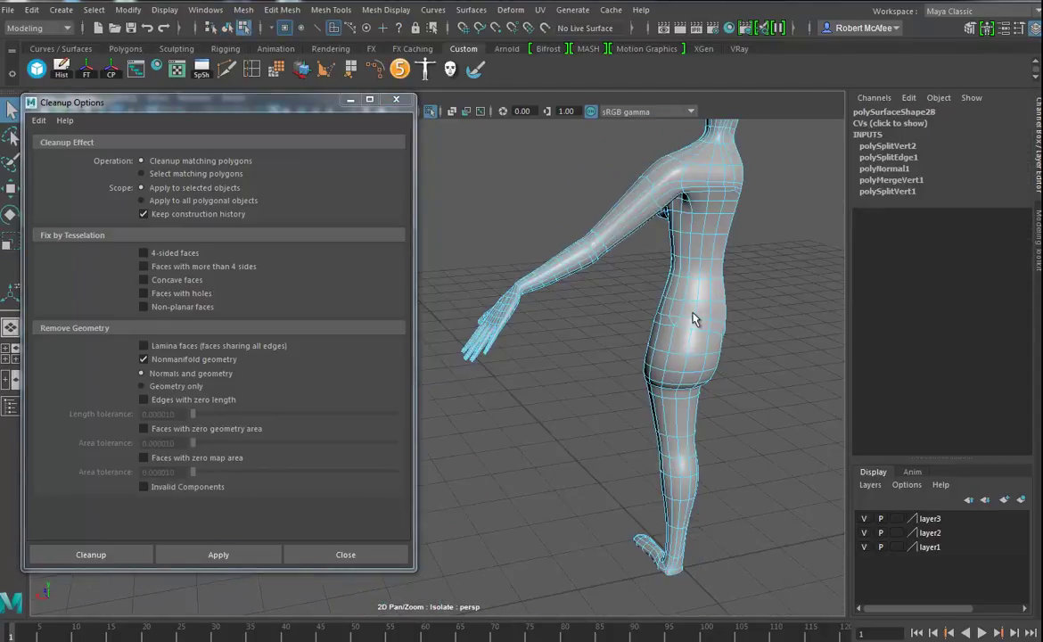
Examine the components picked out by the cleanup around the outer corner of the eye.
left_click(10, 188)
right_click_drag(727, 340, 607, 332, "alt")
middle_click_drag(607, 333, 584, 445, "alt")
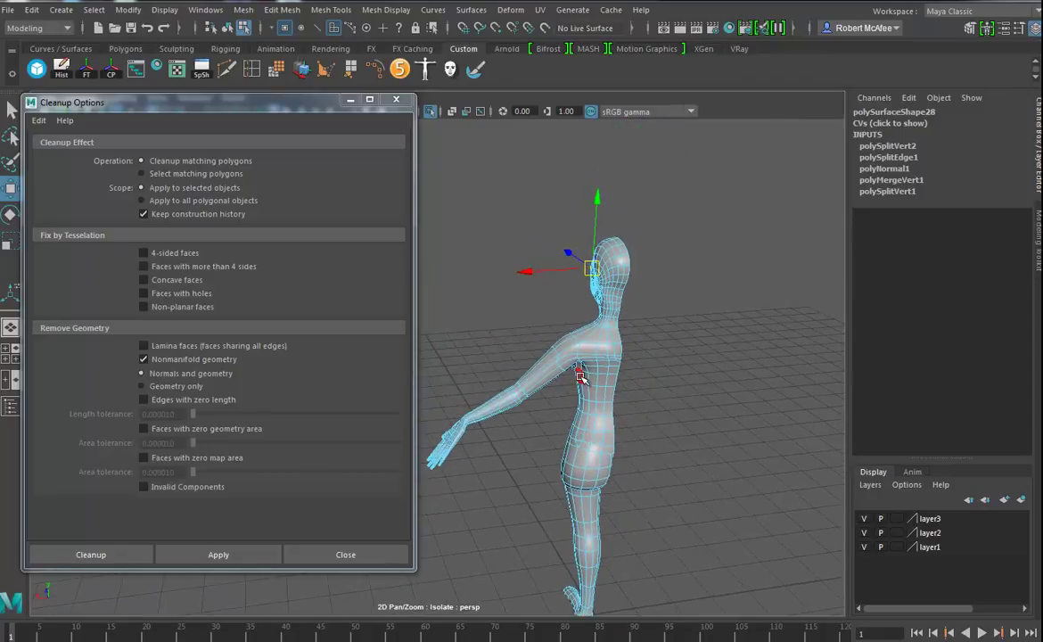
key("f")
right_click_drag(704, 386, 584, 375, "alt")
middle_click_drag(584, 374, 725, 409, "alt")
left_click_drag(725, 408, 640, 424, "alt")
scroll(484, 435, "down", 10)
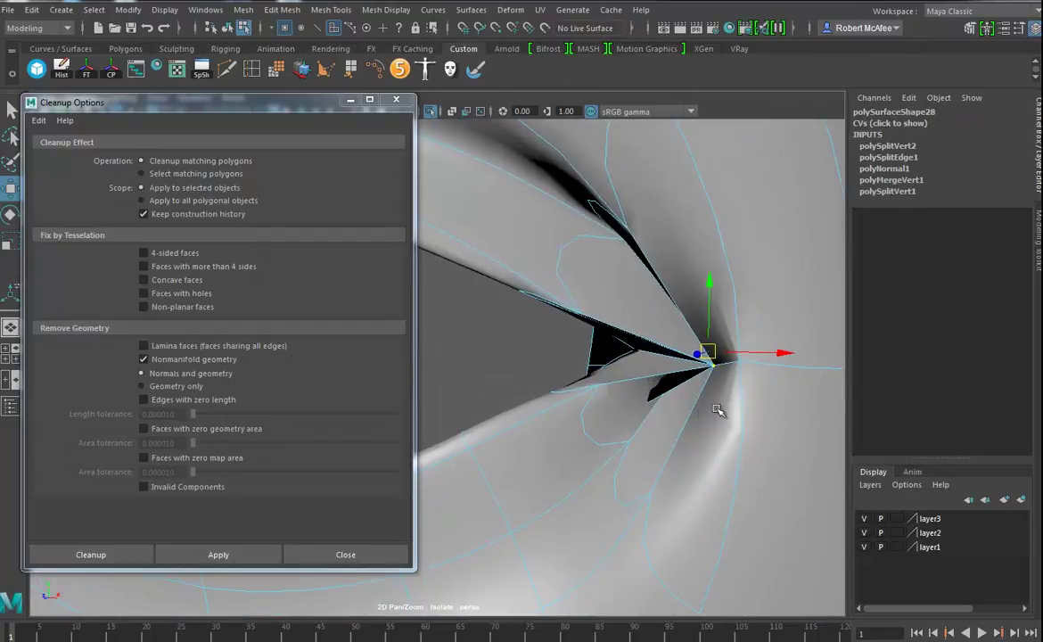
scroll(698, 396, "up", 10)
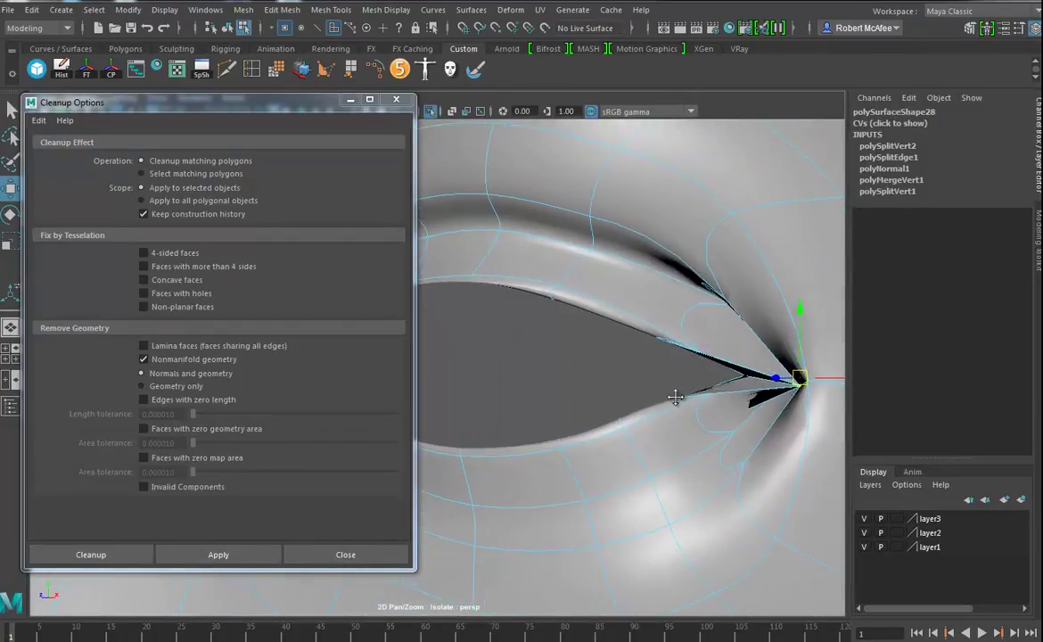
scroll(555, 371, "down", 8)
scroll(703, 391, "up", 6)
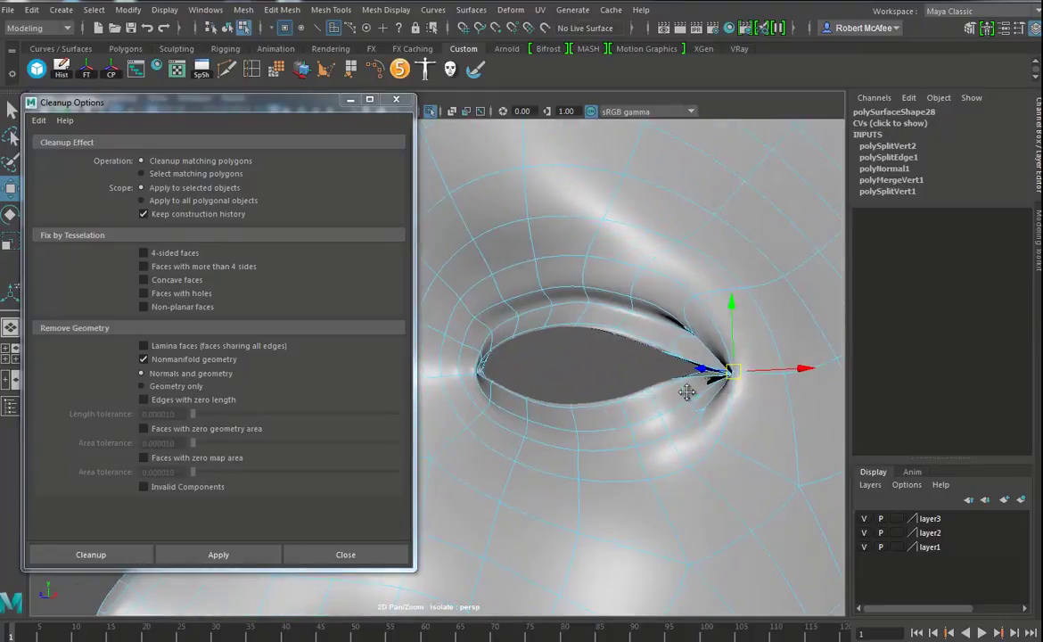
scroll(524, 394, "up", 2)
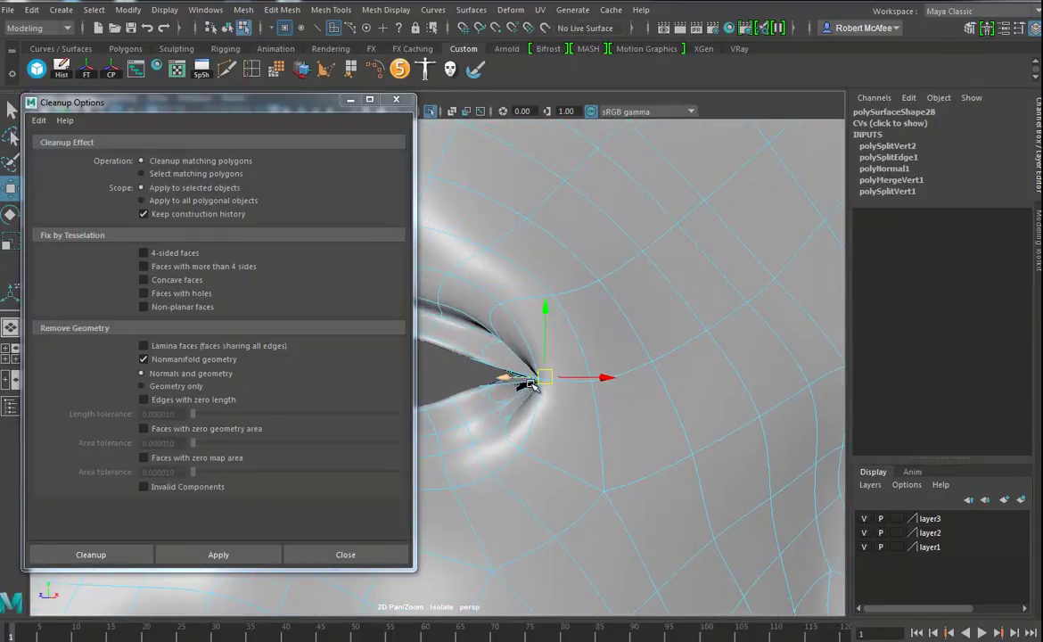
Undo the nonmanifold geometry cleanup and the vertex merge on the half body mesh.
key("ctrl+z")
key("ctrl+z")
key("ctrl+z")
key("ctrl+z")
key("ctrl+z")
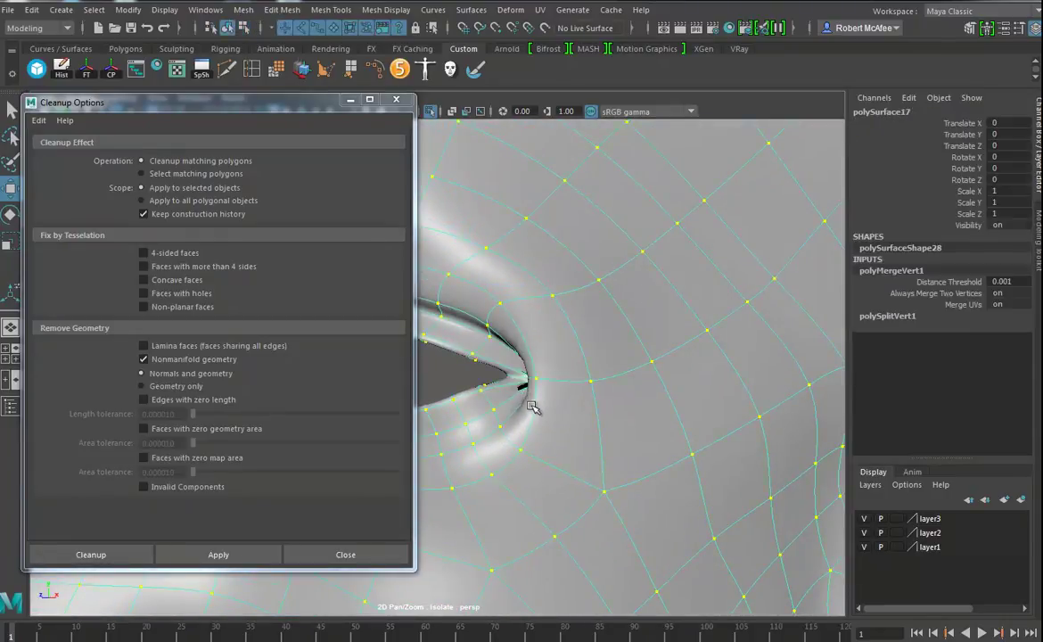
key("ctrl+z")
key("ctrl+z")
Repeat the merge on all the detached vertices and reselect the half body mesh as an object.
left_click_drag(517, 408, 552, 410, "alt")
middle_click_drag(621, 451, 664, 455, "alt")
left_click_drag(664, 456, 573, 431, "alt")
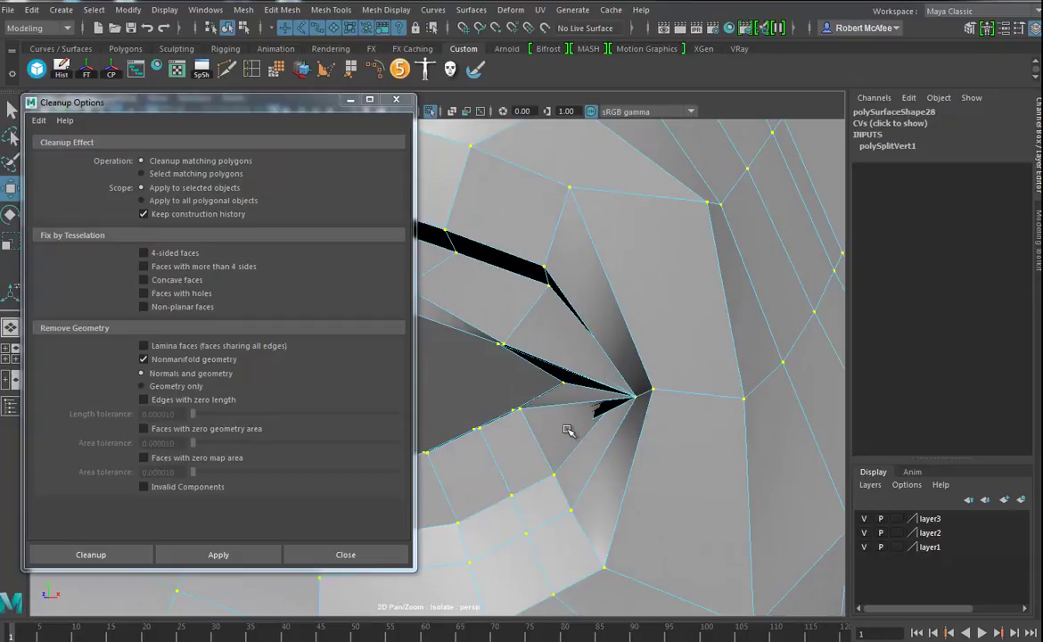
key("g")
key("F8")
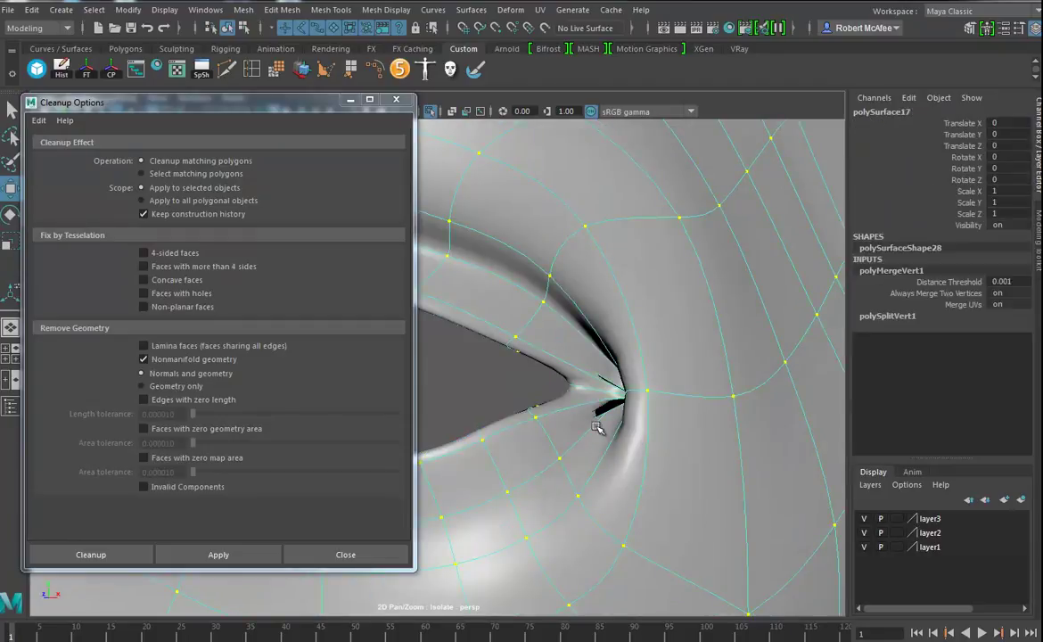
key("F8")
key("F8")
left_click(677, 407)
left_click_drag(627, 422, 647, 459, "alt")
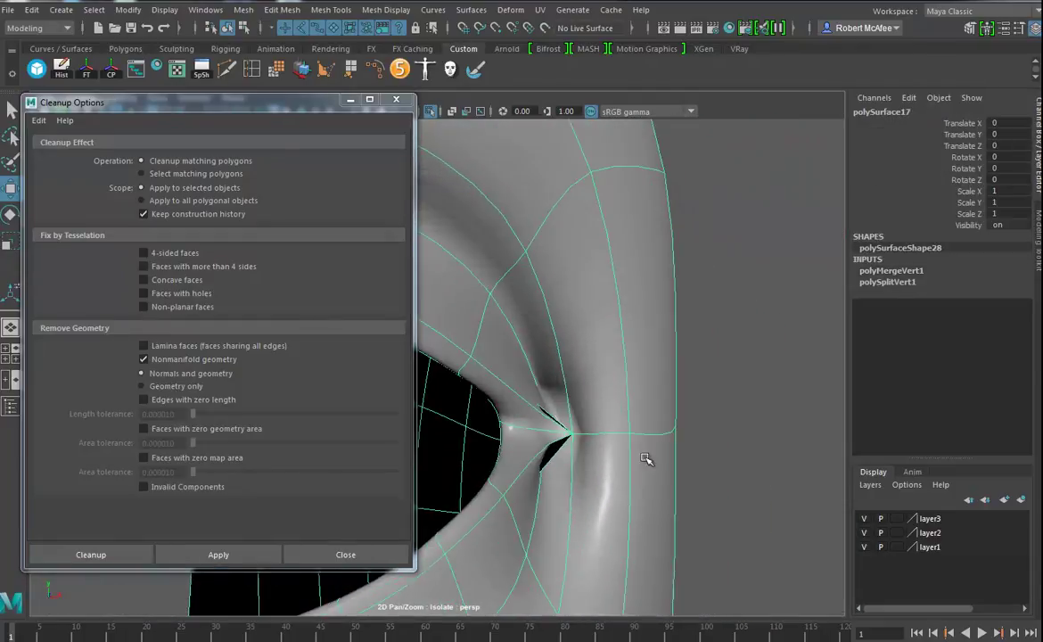
Select the vertex at the outer corner of the eye, close the cleanup options and detach that vertex.
left_click_drag(574, 439, 558, 347, "alt")
right_click_drag(558, 346, 501, 357)
left_click(556, 433)
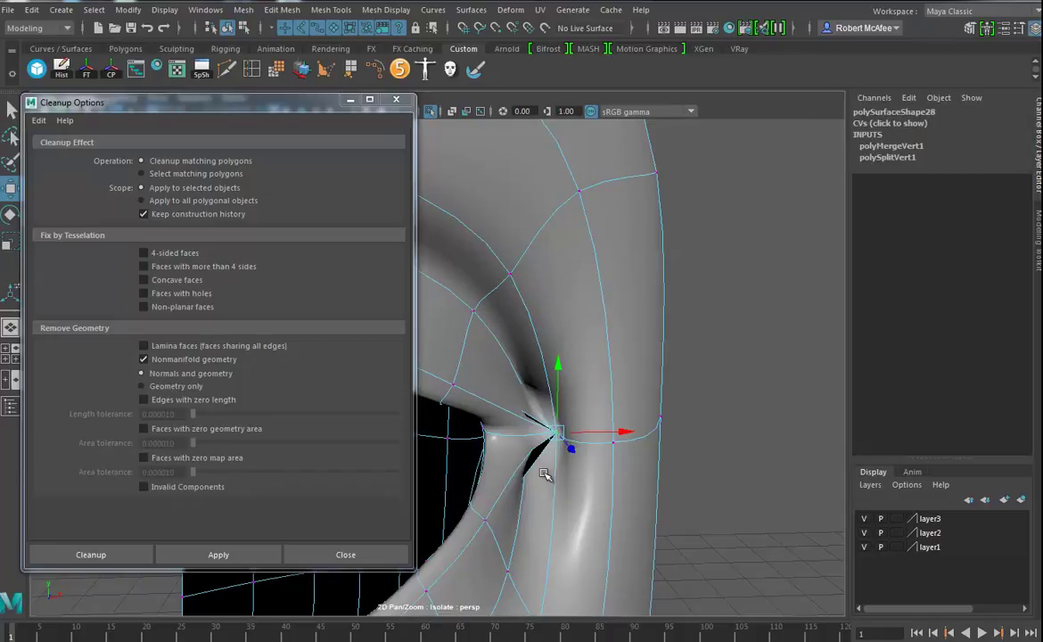
key("f")
left_click_drag(554, 466, 438, 458, "alt")
middle_click_drag(438, 458, 515, 469, "alt")
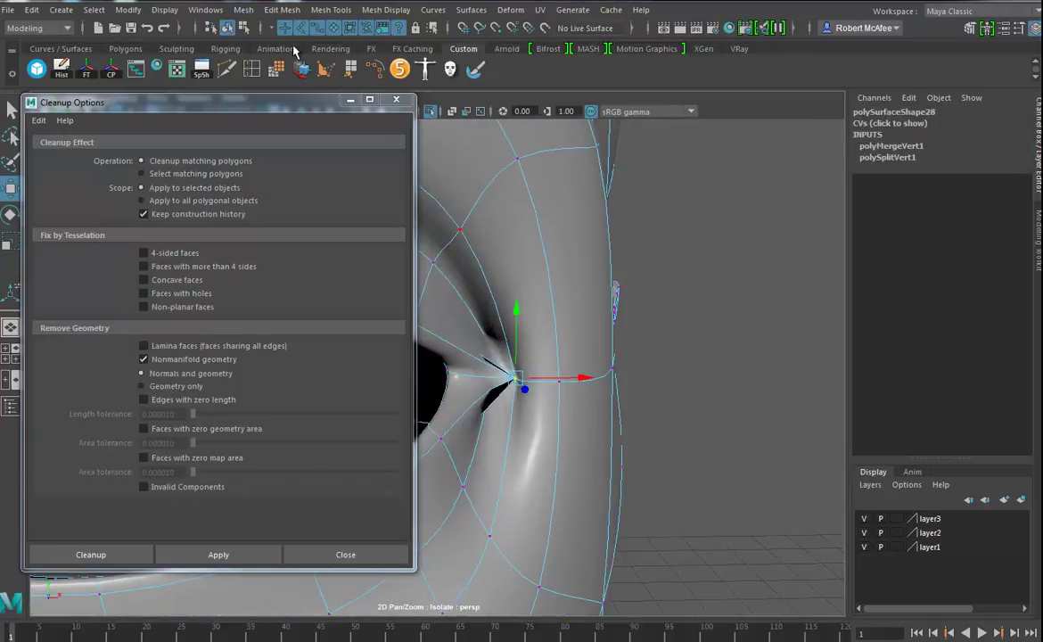
left_click(397, 104)
left_click_drag(428, 268, 520, 404, "alt")
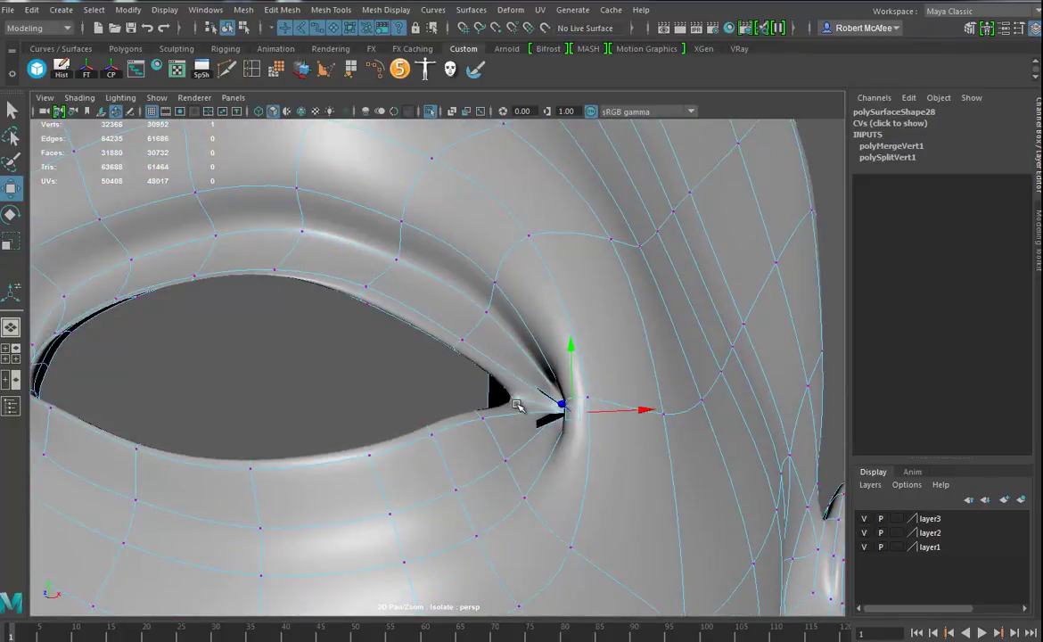
left_click_drag(532, 438, 482, 348, "alt")
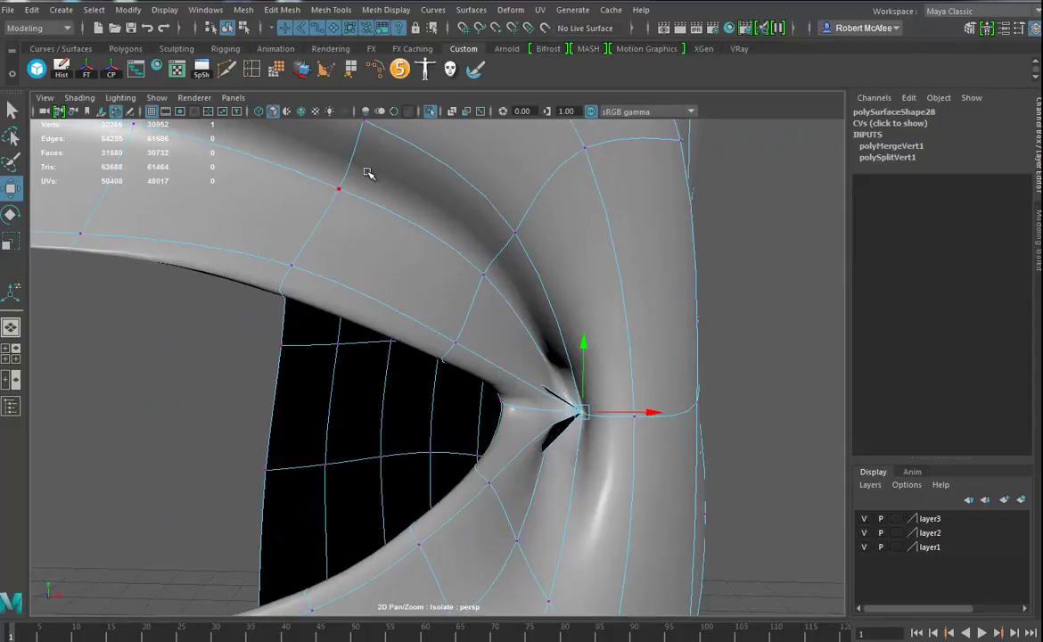
left_click(283, 10)
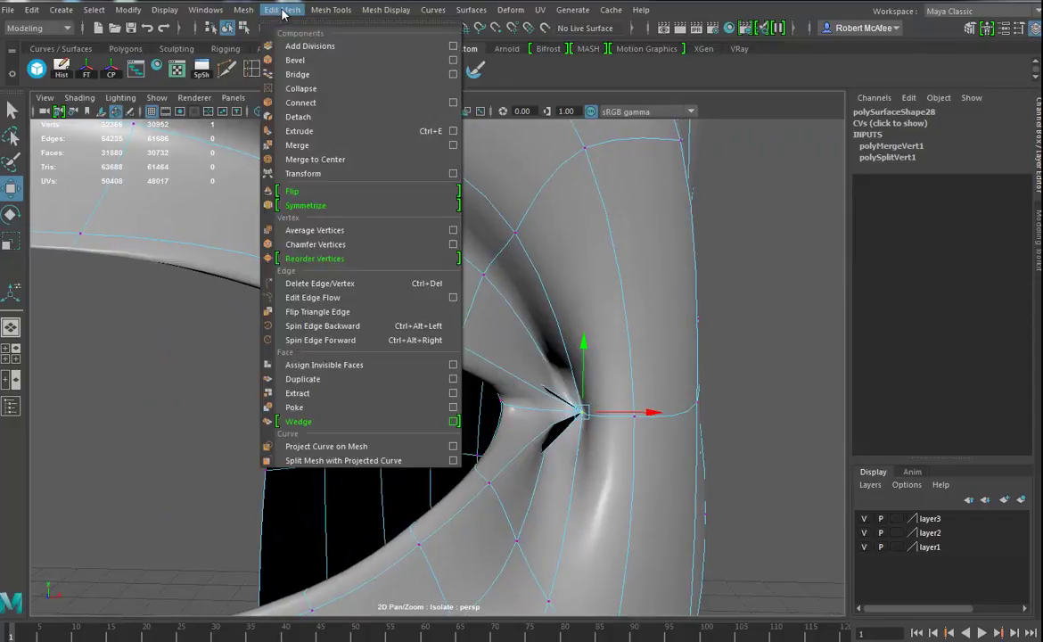
left_click(302, 122)
left_click_drag(546, 411, 580, 436, "alt")
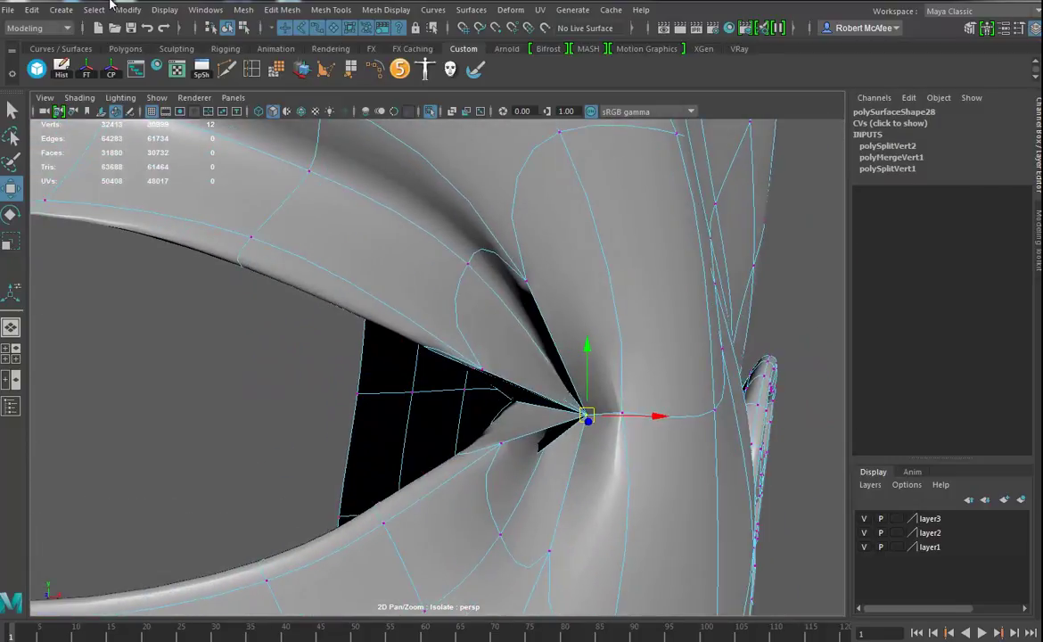
Average the detached vertices at the outer corner of the eye and delete the innermost ring of eyelid faces.
left_click(282, 11)
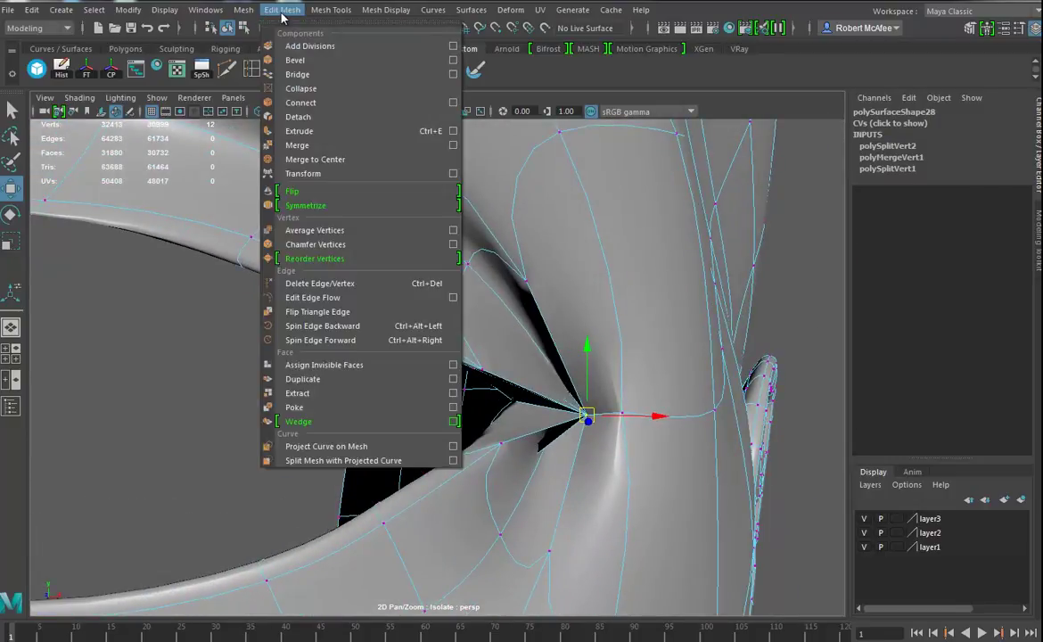
left_click(310, 232)
left_click_drag(546, 417, 521, 270, "alt")
right_click_drag(522, 270, 535, 268)
left_click(534, 268)
left_click_drag(537, 338, 548, 397, "alt")
key("Delete")
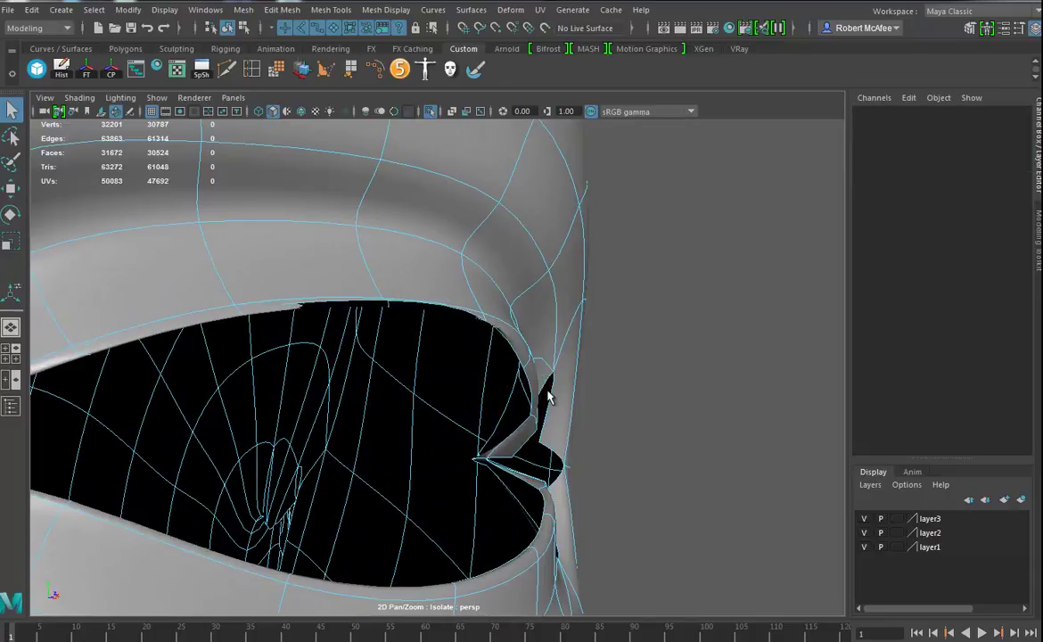
Select the remaining ring of faces along the inner rim of the eyelids and delete it.
left_click_drag(504, 432, 567, 442, "alt")
right_click_drag(566, 443, 659, 446, "alt")
mouse_move(658, 445)
left_mouse_down("alt")
mouse_move(671, 451)
mouse_move(650, 451)
left_mouse_up("alt")
right_click_drag(596, 449, 535, 451, "alt")
left_click(714, 383)
double_click(748, 377, "shift")
left_click_drag(535, 451, 375, 438, "alt")
middle_click_drag(374, 438, 531, 438, "alt")
left_click_drag(531, 439, 223, 374, "alt")
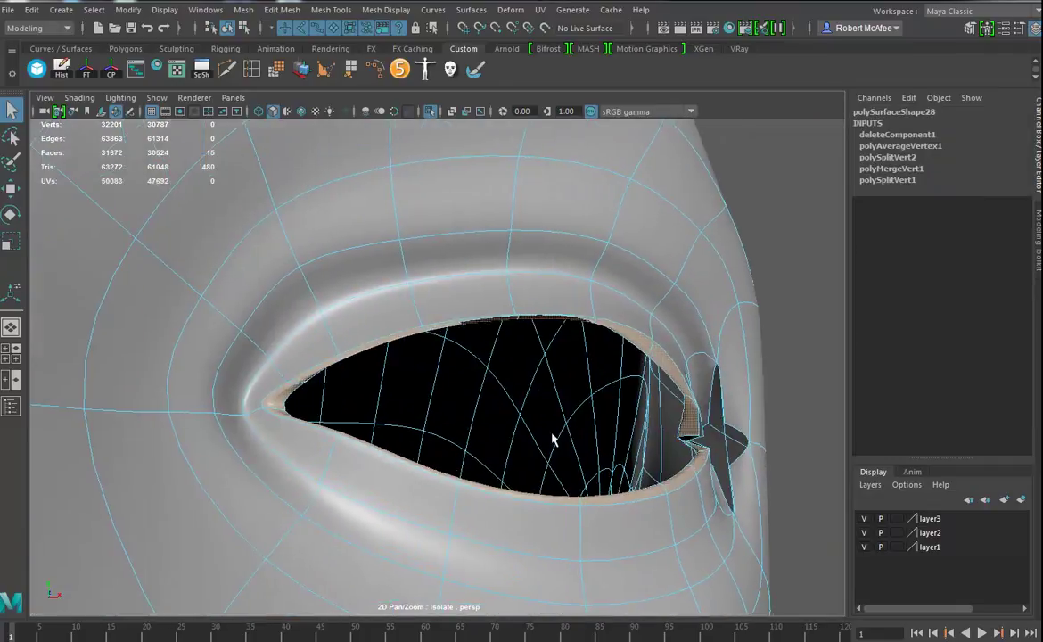
key("Delete")
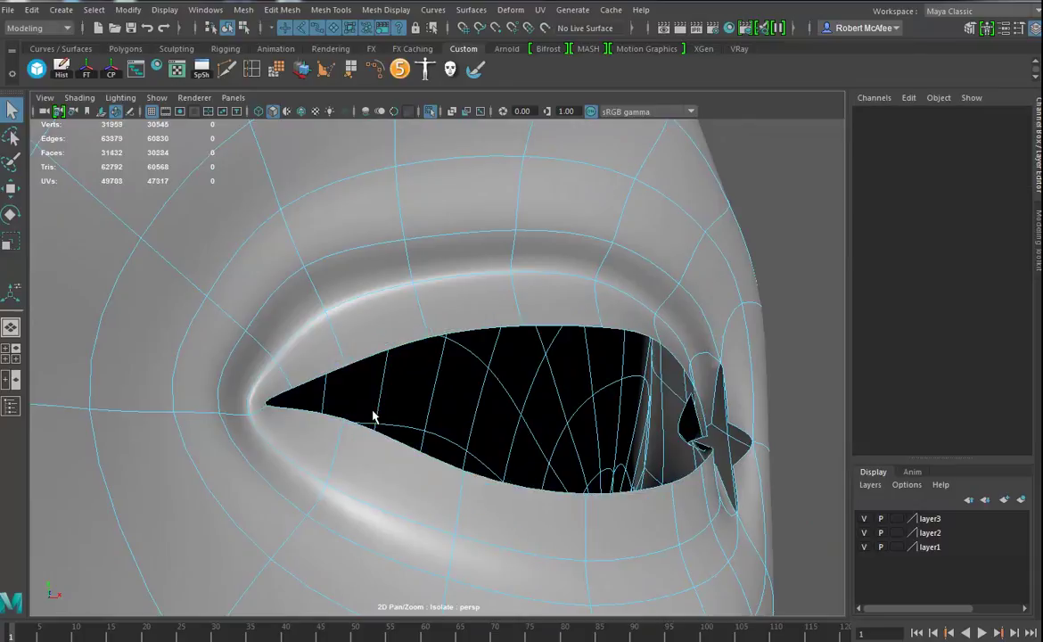
Delete the two leftover faces inside the outer corner of the eye opening.
left_click_drag(617, 493, 566, 459, "alt")
left_click(568, 459)
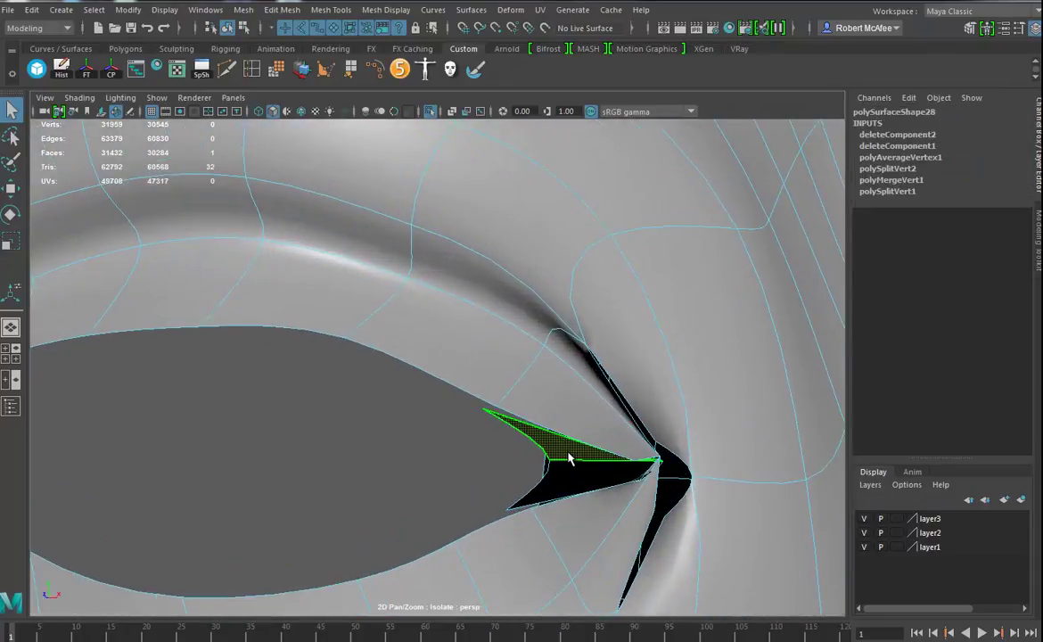
key("Delete")
left_click(585, 476)
key("Delete")
Close the gaps at the outer eye corner by merging the opposing vertices to their centers, pair by pair.
left_click_drag(622, 492, 575, 474, "alt")
right_click_drag(572, 347, 493, 386)
left_click_drag(493, 386, 523, 454, "alt")
right_click_drag(529, 414, 527, 373, "shift")
left_click_drag(529, 463, 621, 434, "alt")
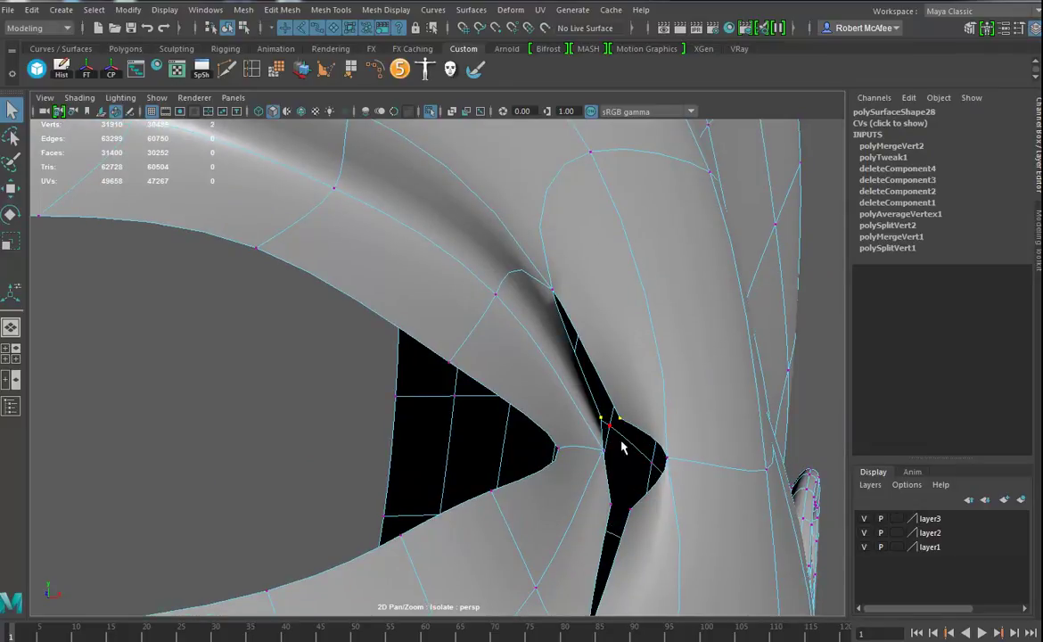
key("g")
left_click_drag(650, 464, 645, 497, "alt")
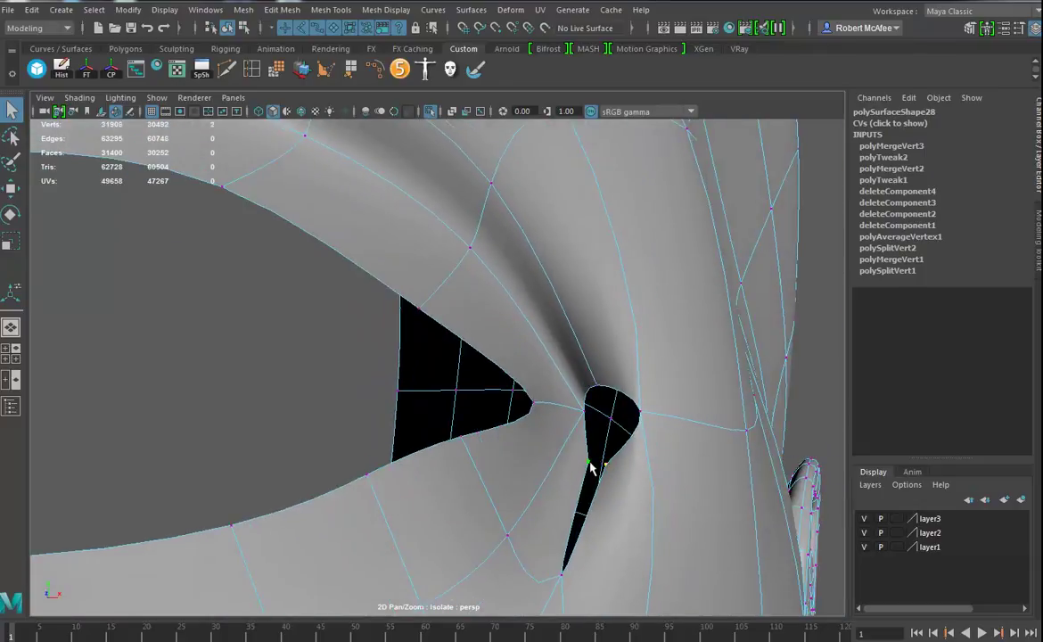
right_click_drag(590, 470, 648, 474, "shift")
mouse_move(648, 474)
left_mouse_down("alt")
mouse_move(657, 474)
mouse_move(646, 484)
left_mouse_up("alt")
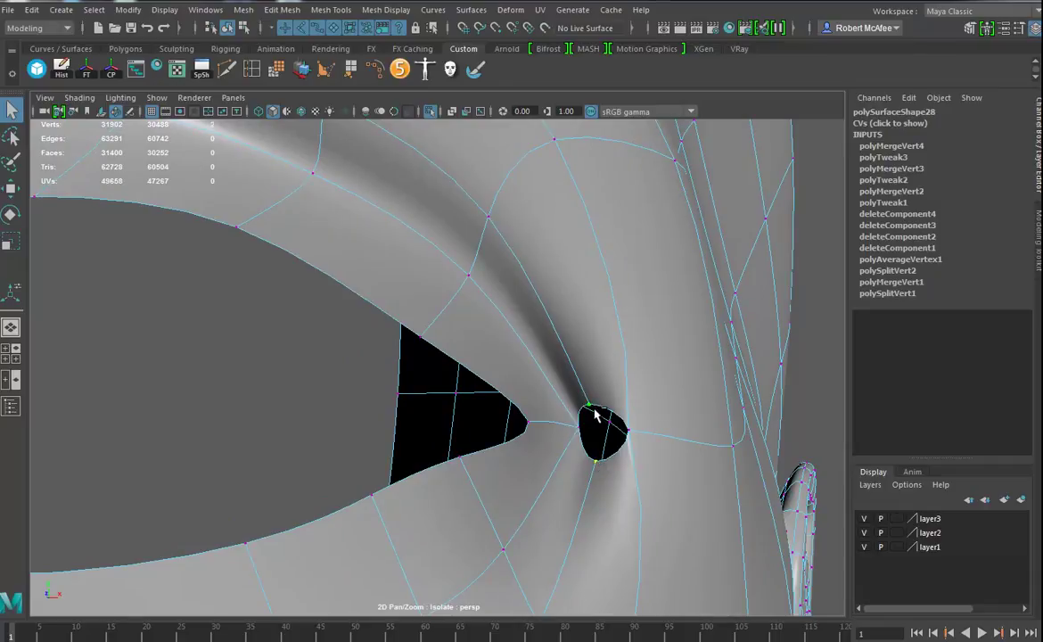
key("g")
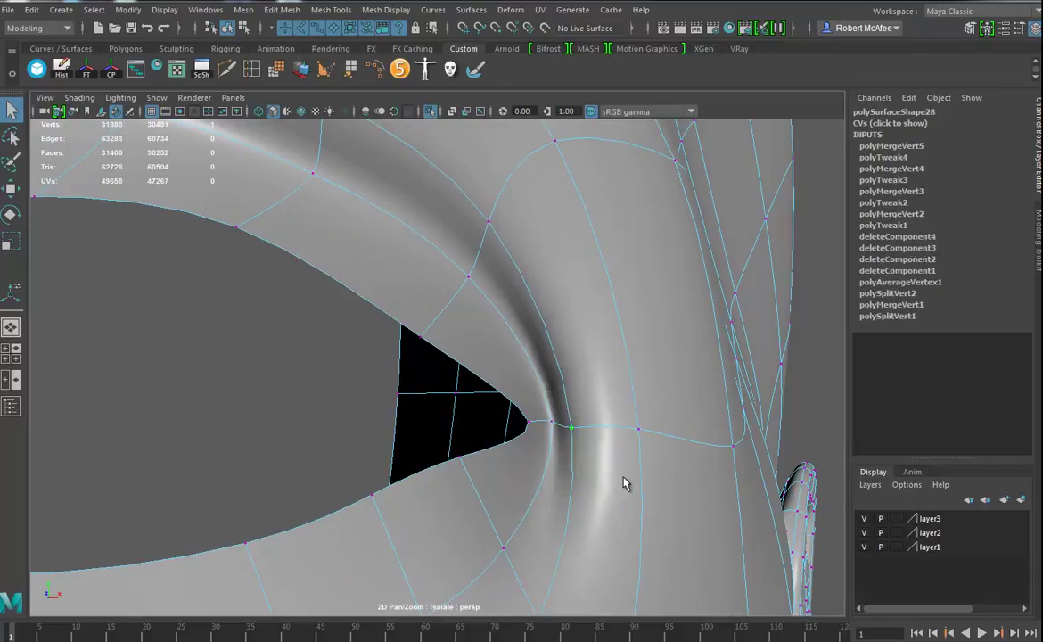
Extrude the border edge loop of the eye opening inward with a Local Translate Z of -0.091.
right_click_drag(599, 477, 263, 489, "alt")
middle_click_drag(426, 451, 496, 461, "alt")
left_click_drag(495, 461, 489, 437, "alt")
right_click_drag(458, 347, 460, 309)
double_click(457, 370)
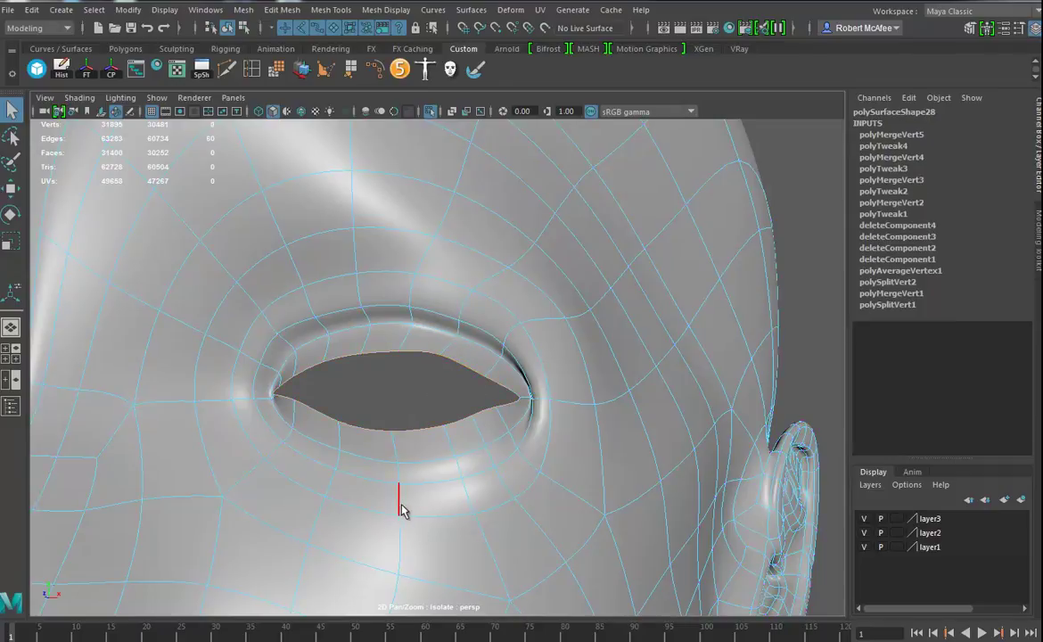
key("ctrl+e")
left_click_drag(407, 513, 352, 459, "alt")
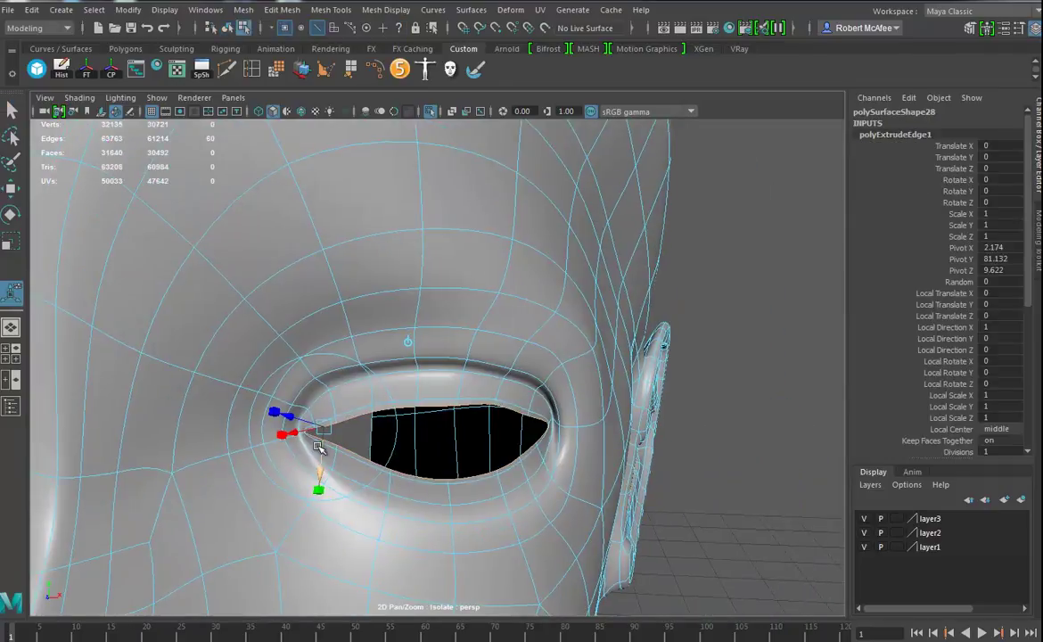
left_click_drag(294, 417, 300, 419)
left_click_drag(420, 345, 497, 453, "alt")
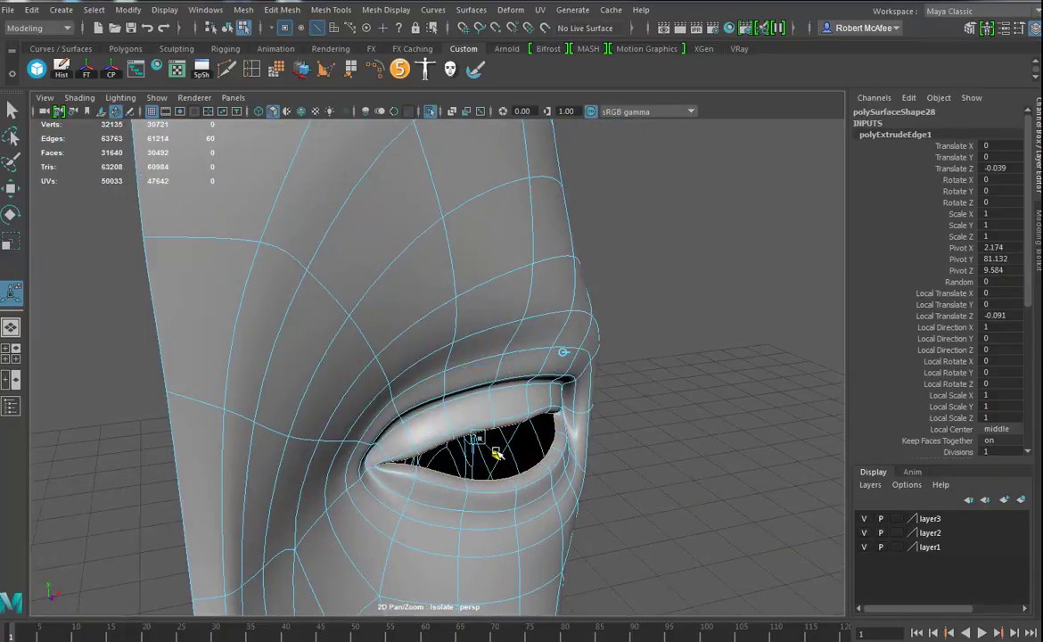
Extrude the eye border loop inward again with a Local Translate Z of -0.087 and return to object selection.
key("ctrl+e")
mouse_move(416, 508)
left_mouse_down()
mouse_move(419, 515)
mouse_move(415, 499)
left_mouse_up()
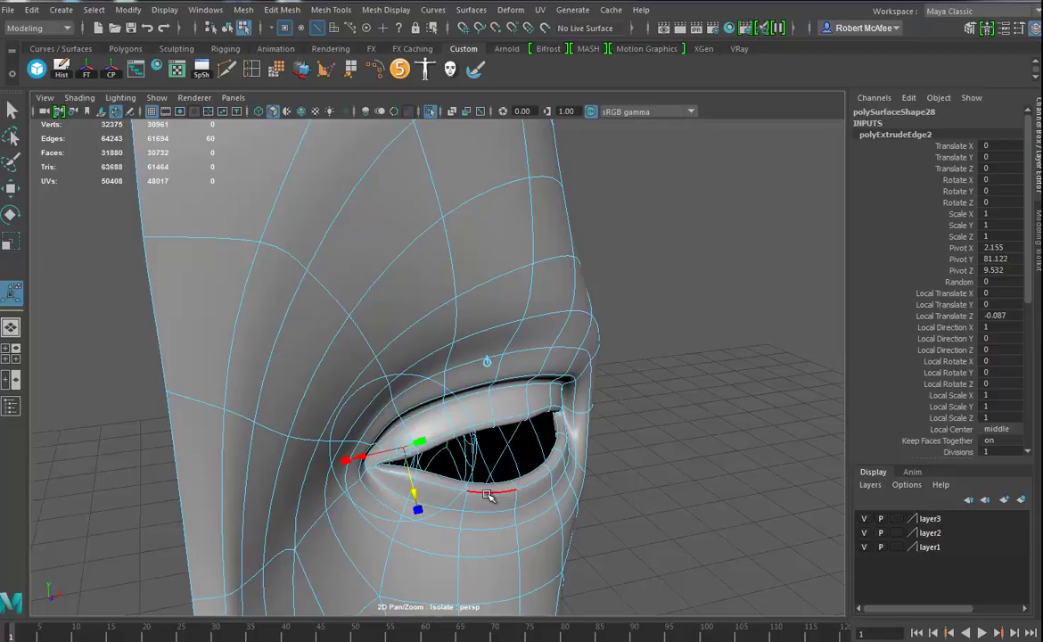
left_click_drag(536, 518, 453, 458, "alt")
right_click_drag(453, 458, 522, 331)
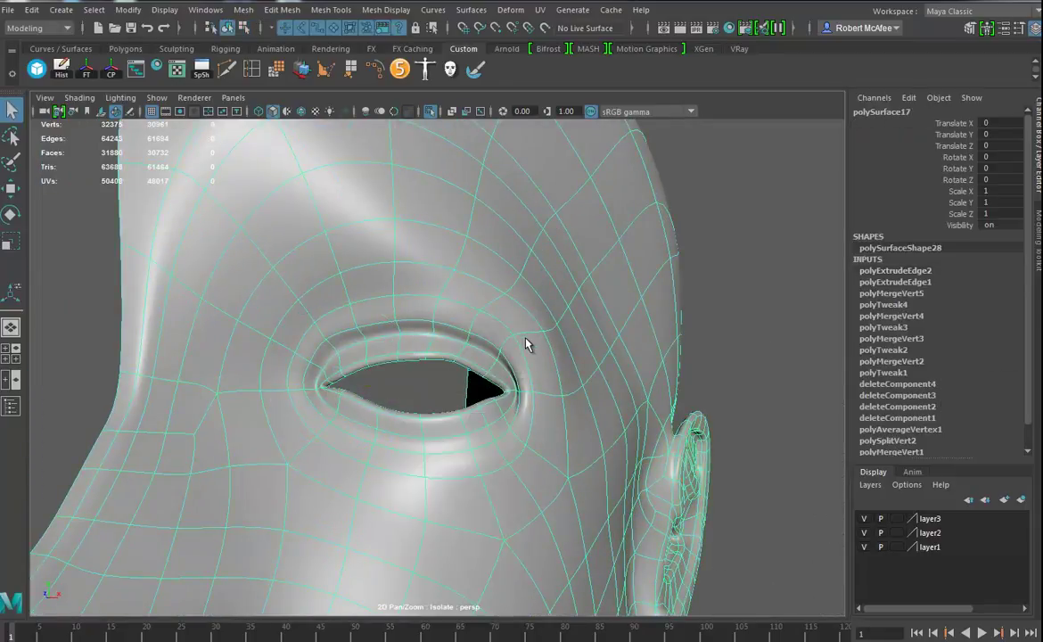
Examine the smoothed mesh around the face, ear, jaw, neck and shoulder for topology problems.
scroll(448, 507, "down", 3)
right_click_drag(449, 513, 462, 484, "alt")
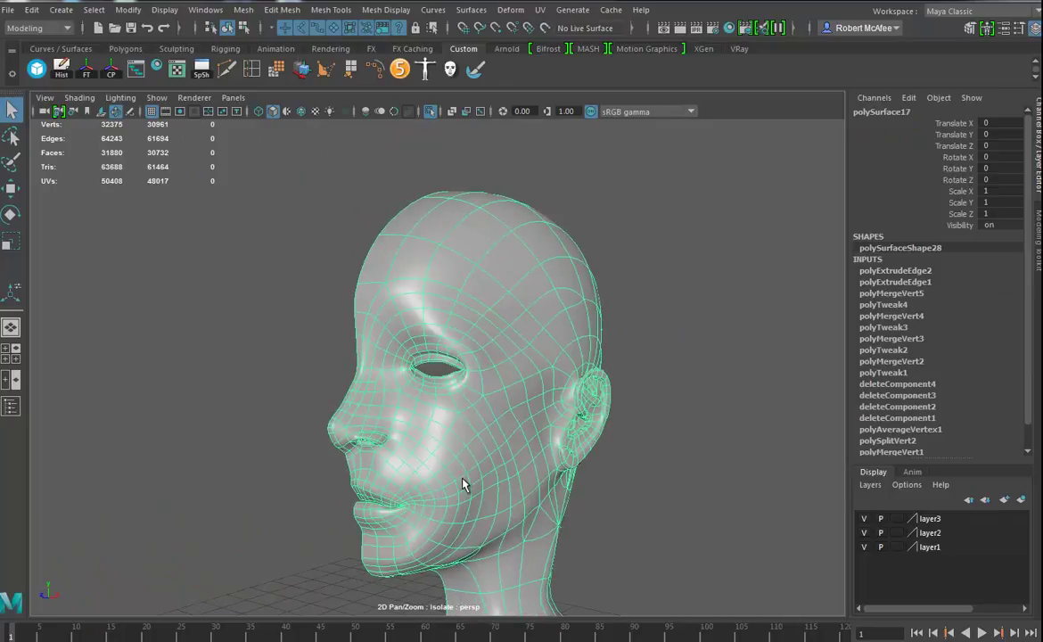
left_click_drag(537, 412, 464, 410, "alt")
right_click_drag(465, 410, 597, 495, "alt")
middle_click_drag(596, 495, 514, 335, "alt")
left_click_drag(574, 380, 433, 435, "alt")
right_click_drag(434, 435, 533, 463, "alt")
middle_click_drag(478, 486, 527, 471, "alt")
right_click_drag(462, 349, 326, 467, "alt")
left_click_drag(326, 468, 501, 459, "alt")
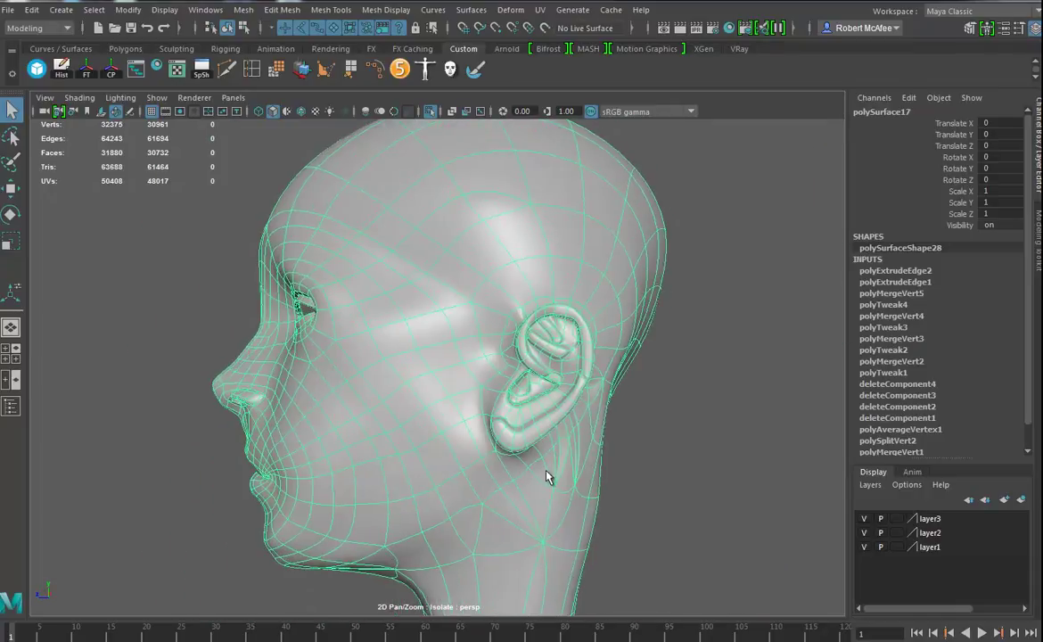
right_click_drag(501, 459, 476, 467, "alt")
middle_click_drag(475, 467, 478, 348, "alt")
mouse_move(478, 347)
left_mouse_down("alt")
mouse_move(498, 363)
mouse_move(513, 344)
mouse_move(492, 356)
left_mouse_up("alt")
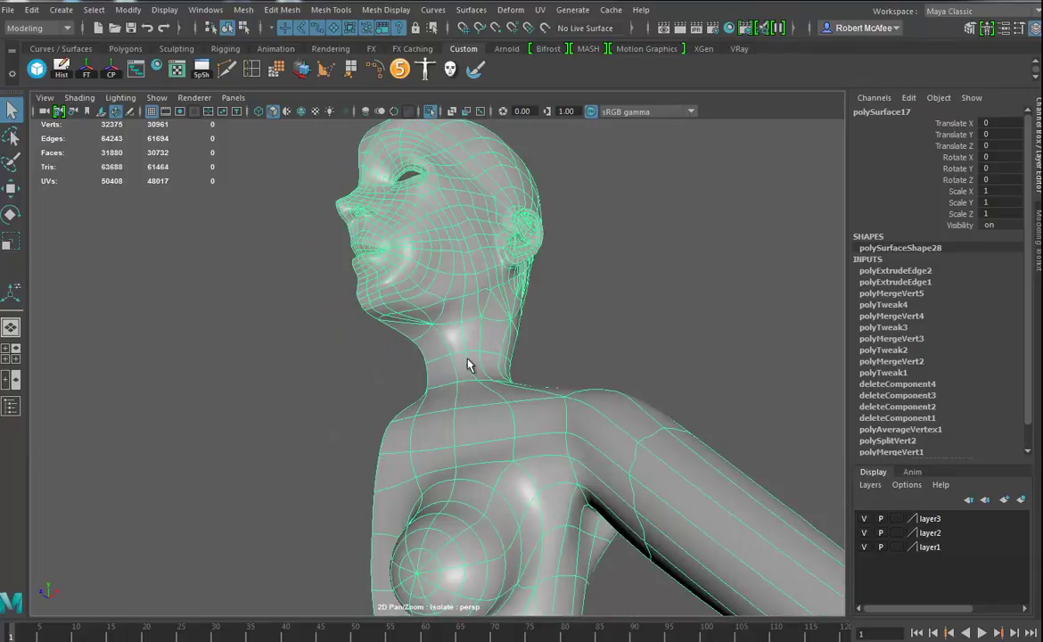
right_click_drag(491, 355, 658, 421, "alt")
left_click_drag(659, 421, 493, 337, "alt")
left_click_drag(488, 431, 433, 202, "alt")
left_click_drag(562, 368, 459, 322, "alt")
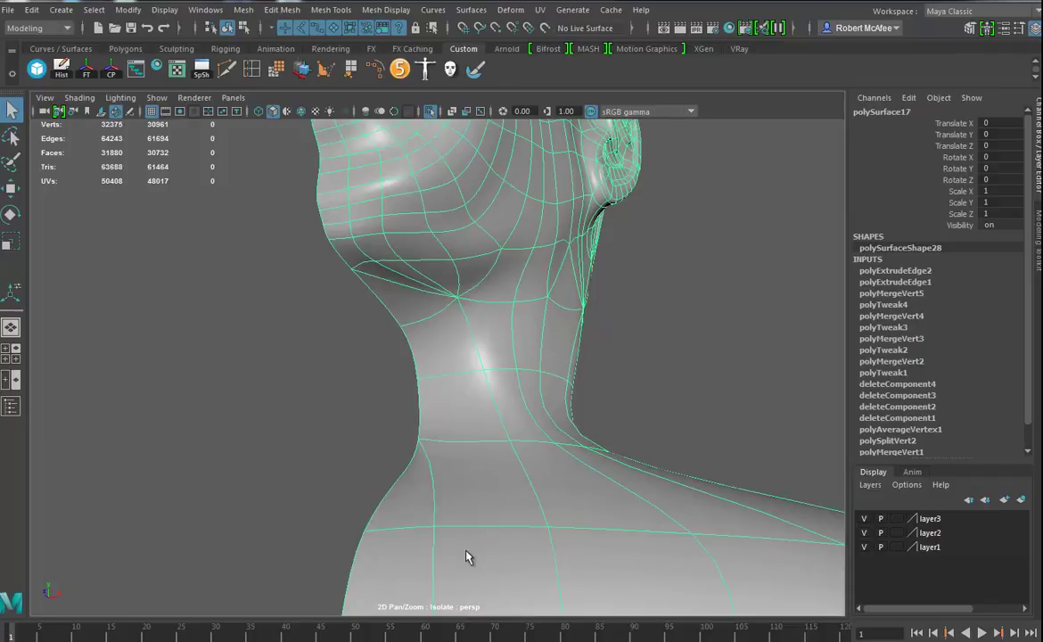
left_click_drag(496, 531, 474, 455, "alt")
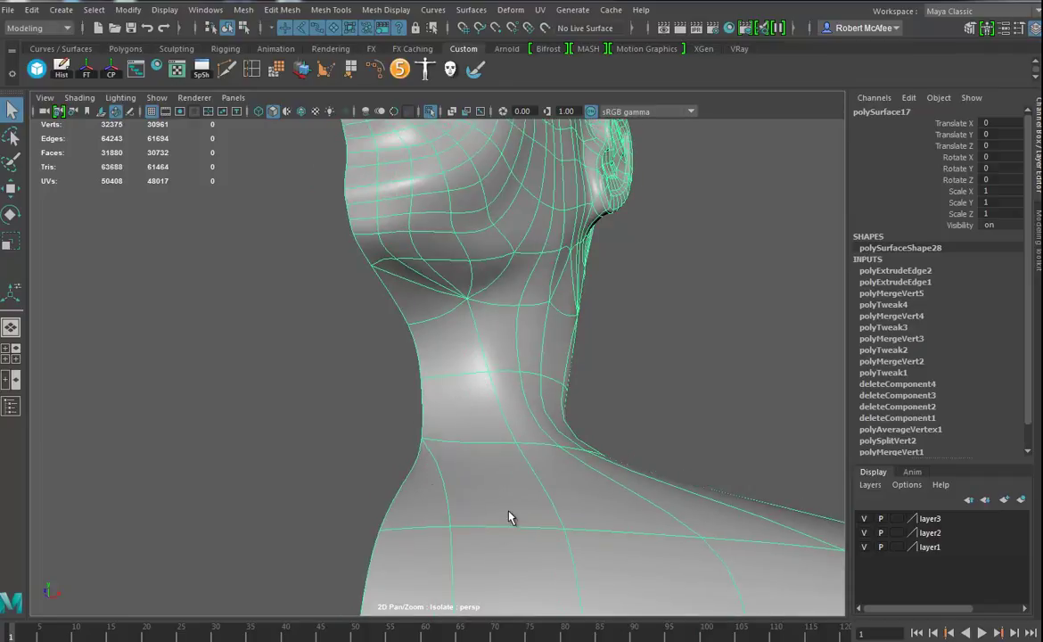
Turn off the smooth preview and delete the diagonal edges under the chin and at the base of the neck.
key("1")
left_click_drag(464, 453, 464, 360, "alt")
right_click(446, 333)
right_click_drag(446, 334, 450, 313)
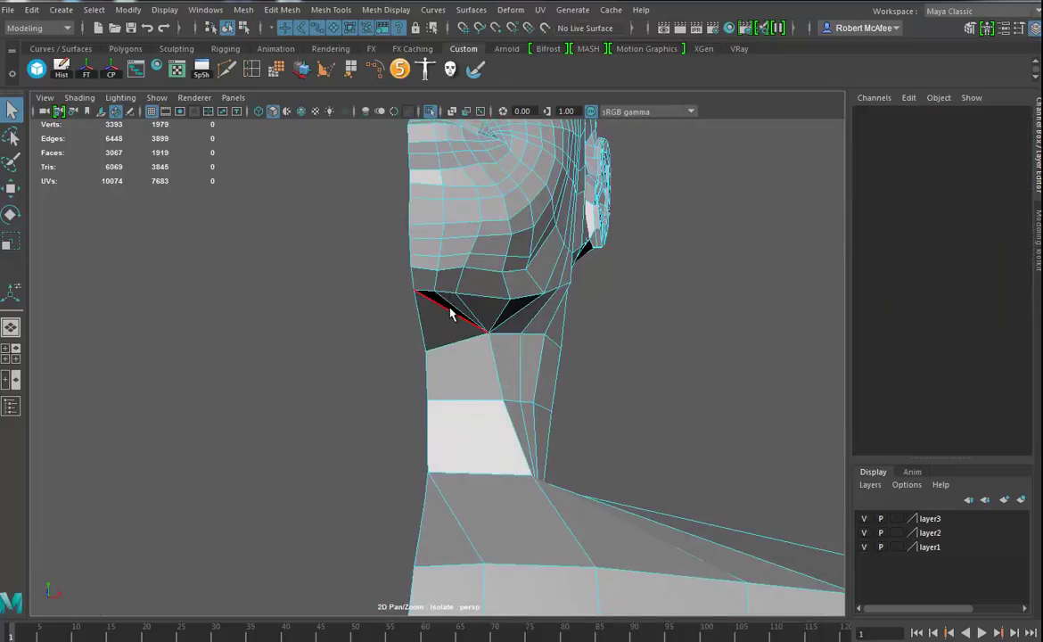
left_click(451, 314)
key("Delete")
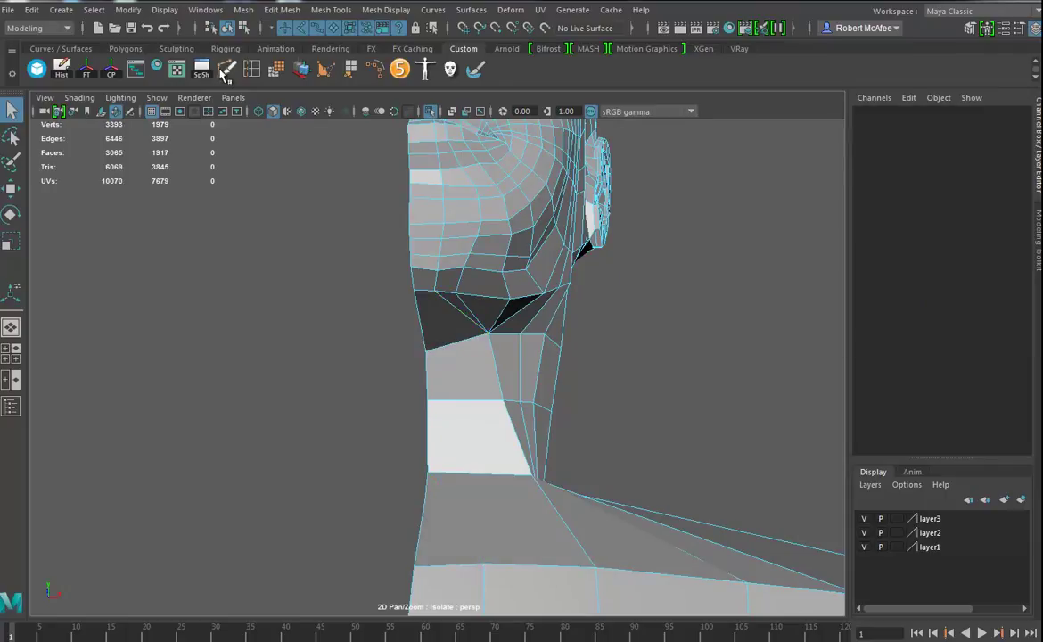
Cut a new edge line from the upper chest vertex up the front of the neck to the jaw with Multi-Cut.
key("ctrl+shift+x")
left_click(483, 565)
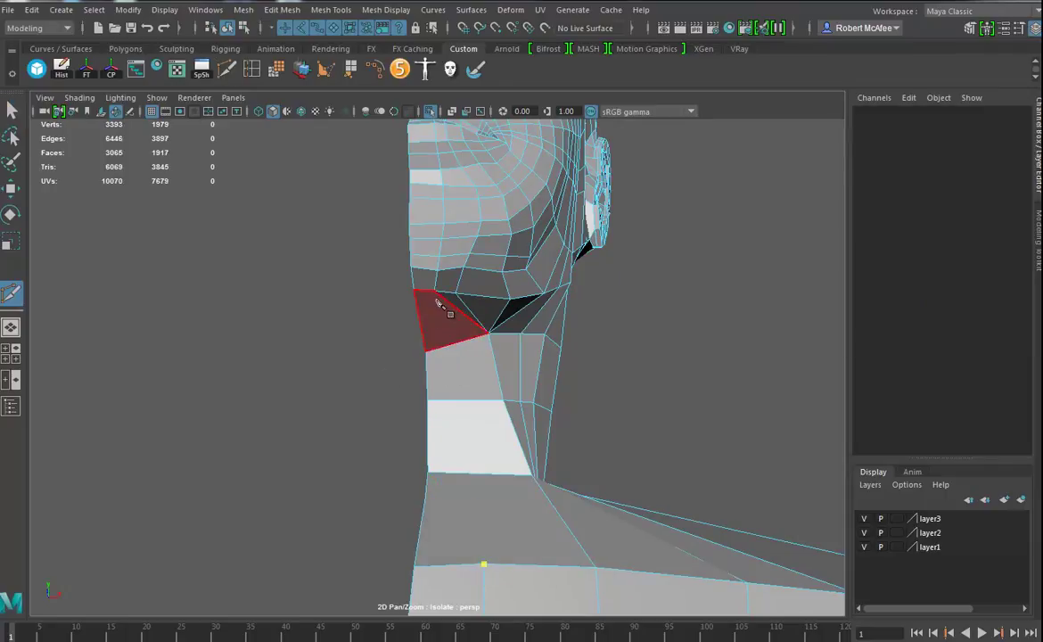
left_click_drag(472, 383, 543, 479, "alt")
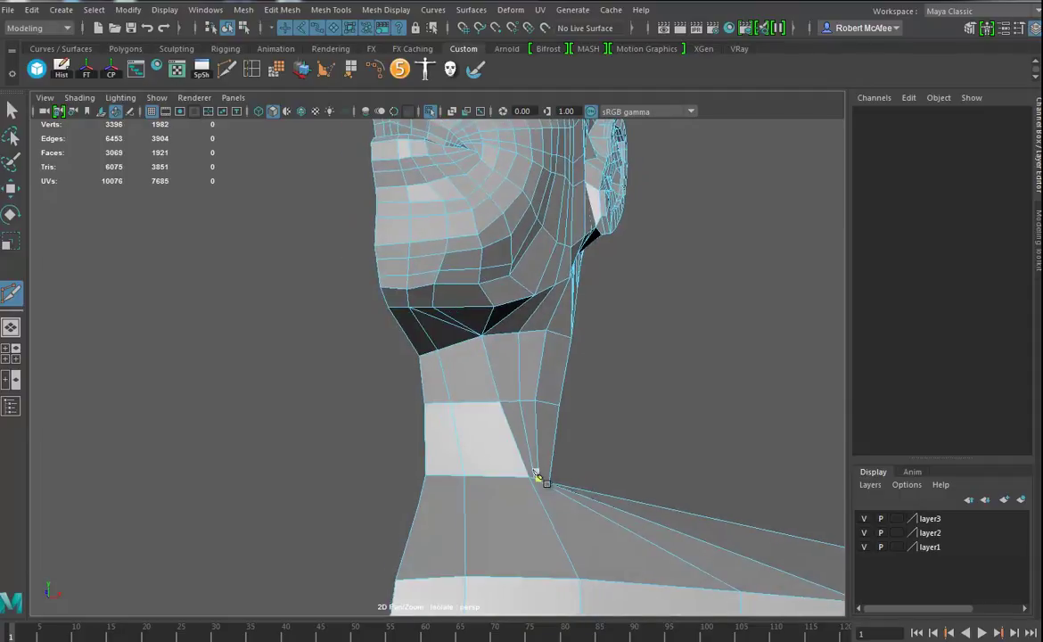
left_click_drag(489, 510, 535, 346, "alt")
left_click(11, 187)
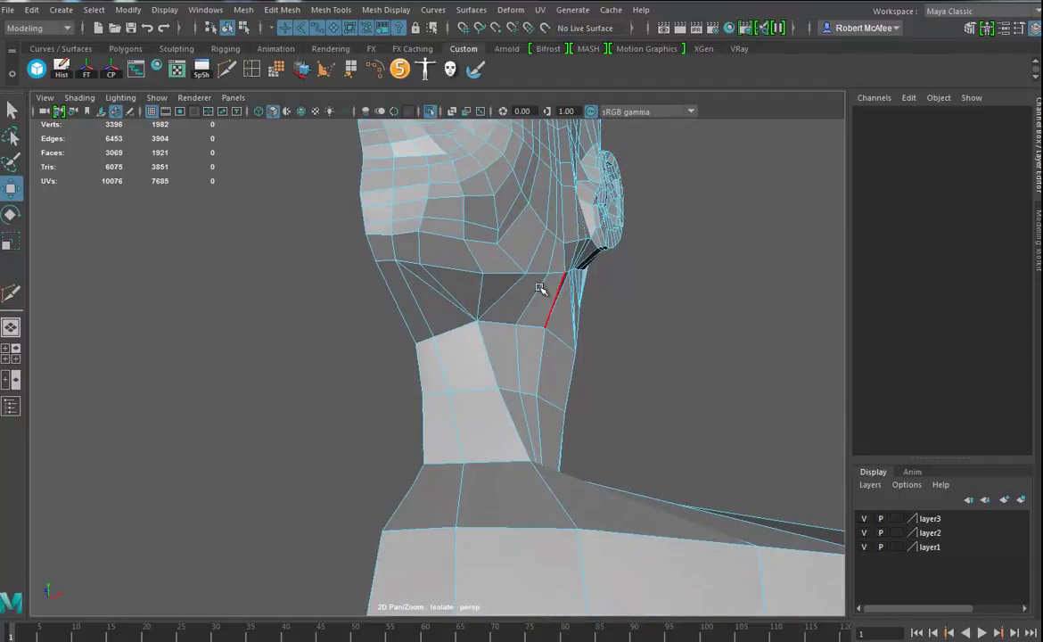
Delete the leftover diagonal edge under the jaw beside the new cut.
left_click(434, 292)
key("Delete")
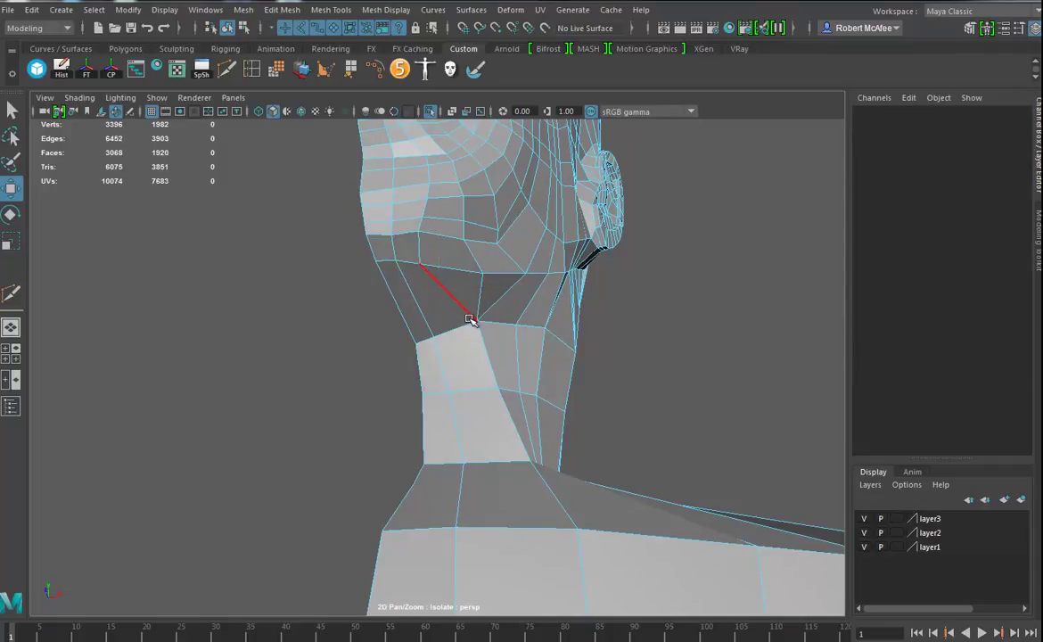
left_click_drag(460, 335, 469, 309, "alt")
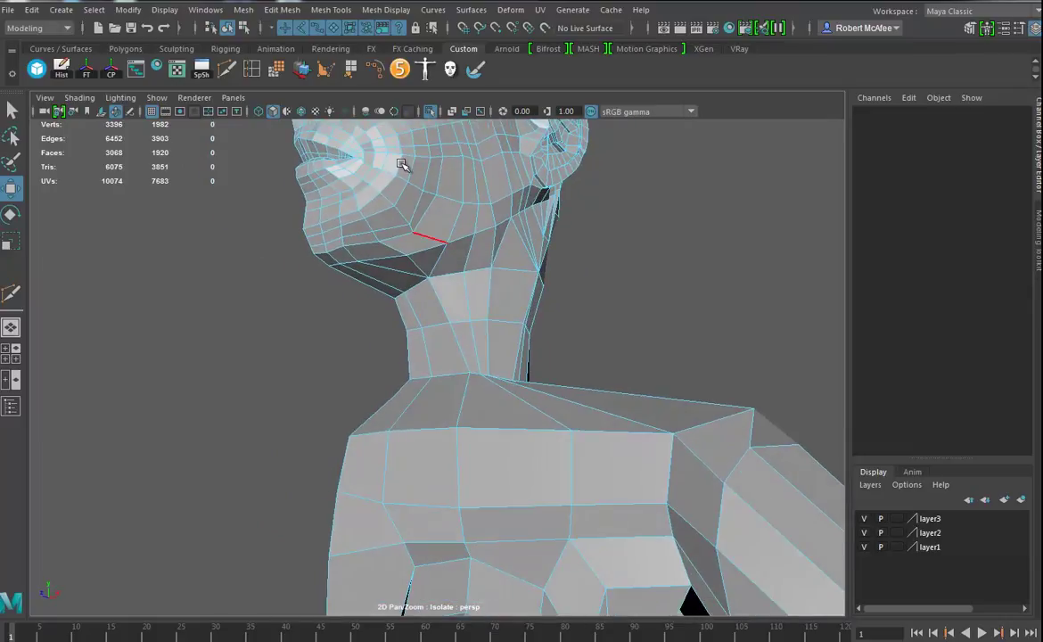
Cut an edge line from under the jaw down the neck to the upper chest vertex and back up to the jawline.
left_click(232, 71)
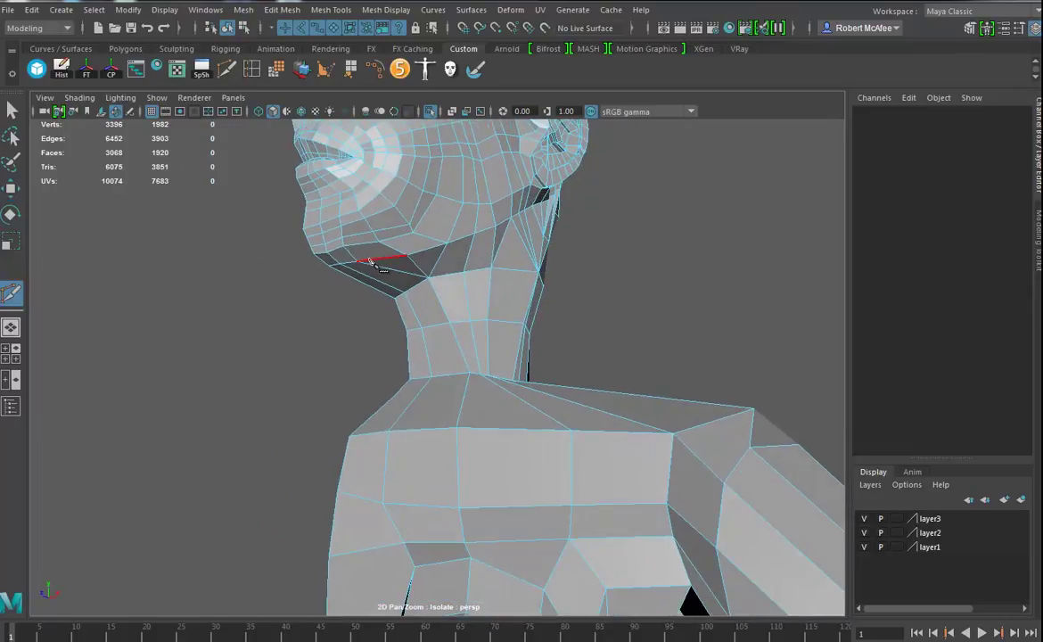
left_click_drag(441, 333, 485, 386, "alt")
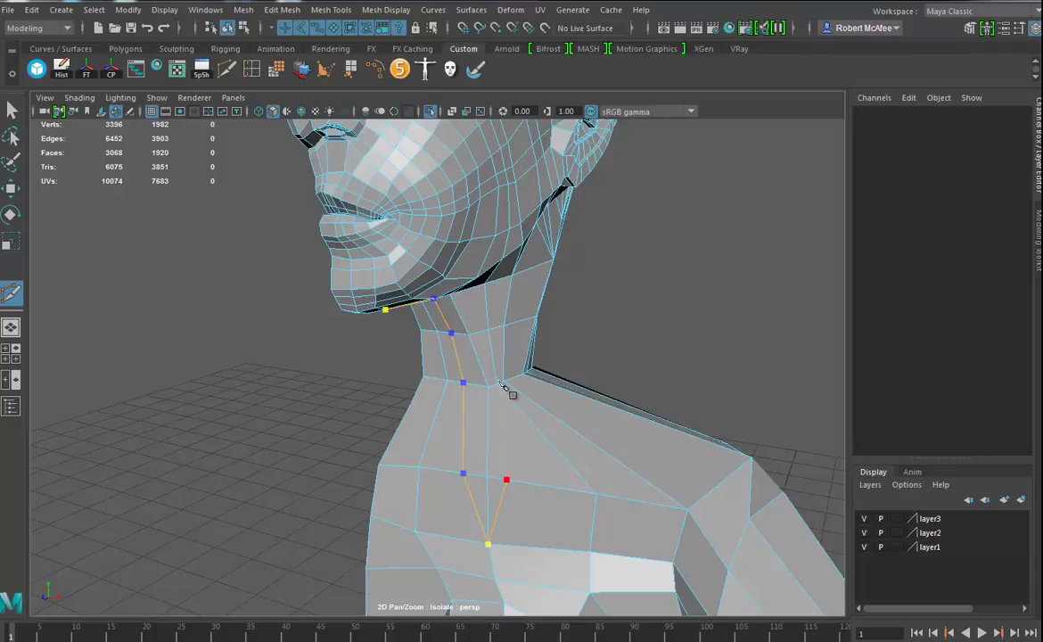
left_click(481, 333)
left_click_drag(515, 343, 442, 232, "alt")
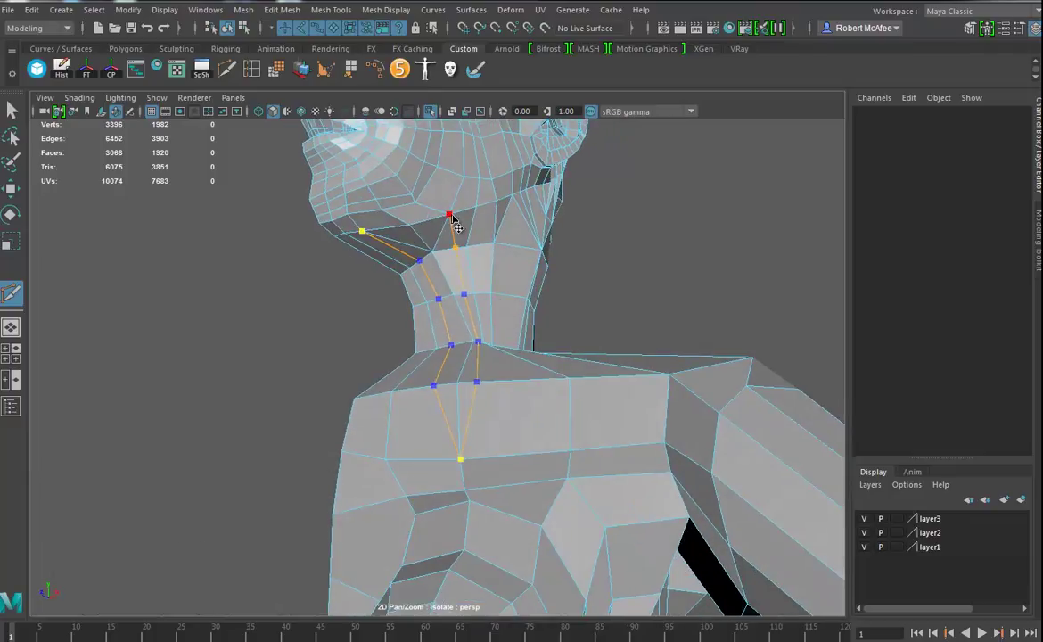
key("w")
Delete the two leftover diagonal edges under the jaw and the middle edge between the new cuts on the upper chest.
left_click(401, 245)
key("Delete")
left_click(437, 239)
key("Delete")
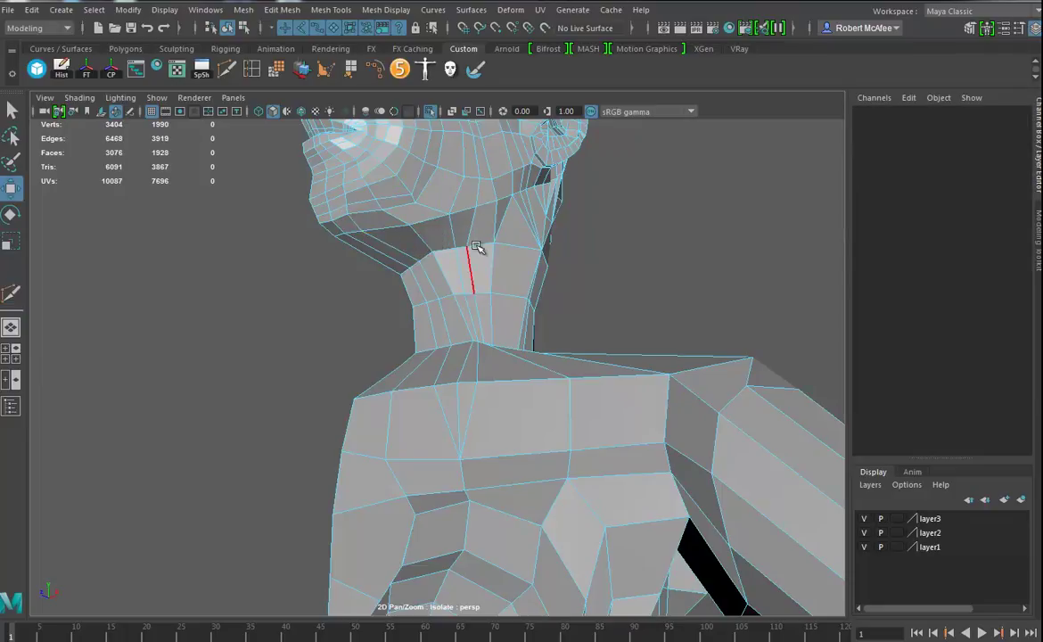
left_click_drag(504, 249, 287, 396, "alt")
scroll(446, 325, "down", 4)
left_click(326, 383)
key("Delete")
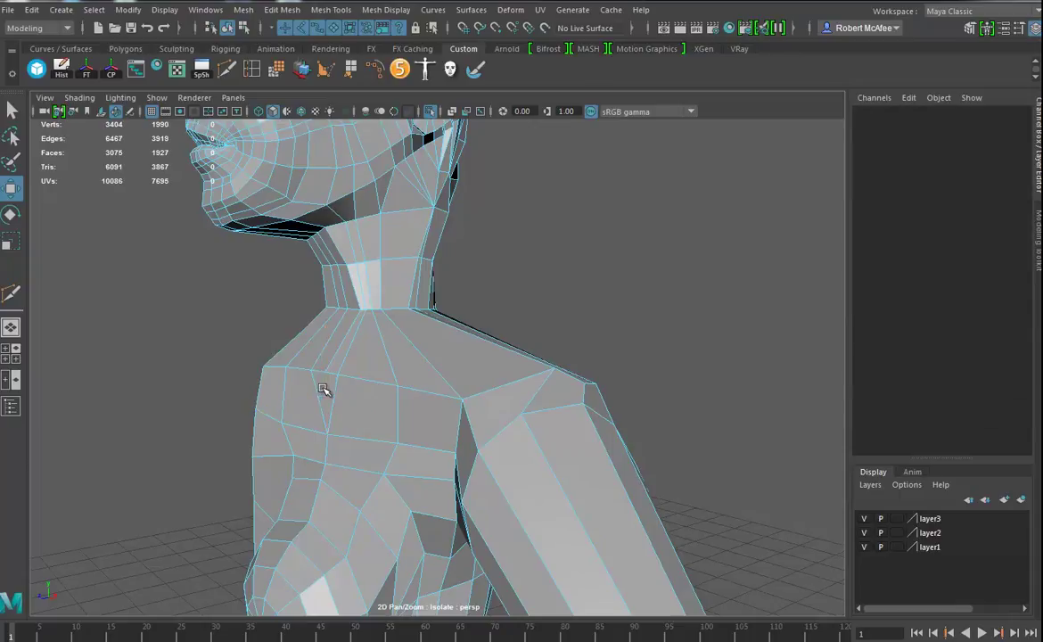
Show the half body in the front view as a wireframe, with vertices selectable.
left_click_drag(328, 397, 525, 409, "alt")
right_click_drag(396, 428, 493, 445, "alt")
middle_click_drag(451, 426, 470, 403, "alt")
left_click_drag(470, 404, 410, 215, "alt")
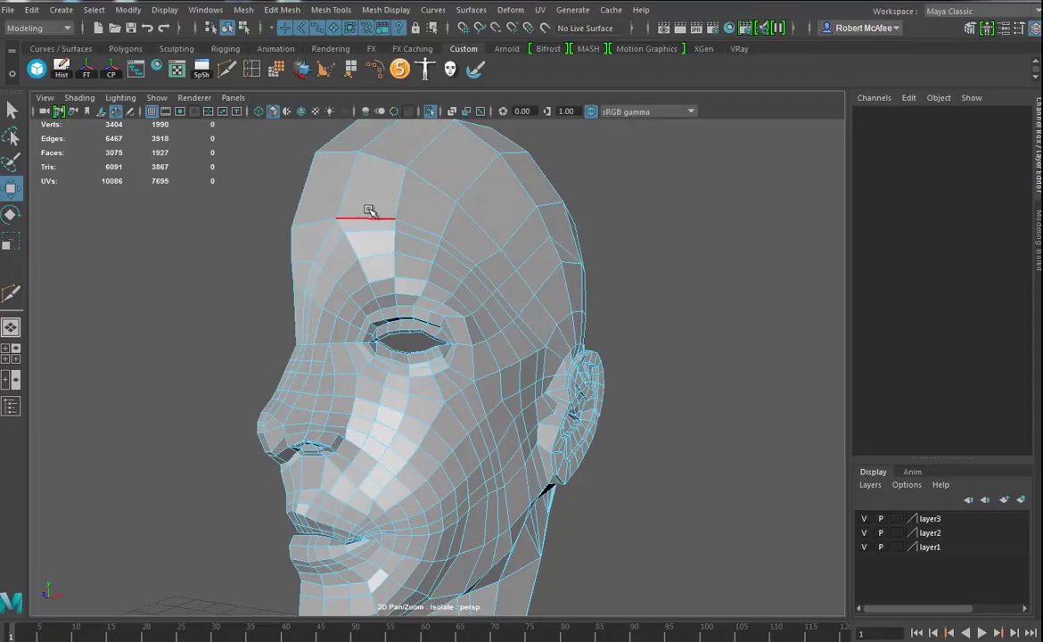
left_click_drag(522, 395, 462, 382, "alt")
key("space")
left_click(404, 407)
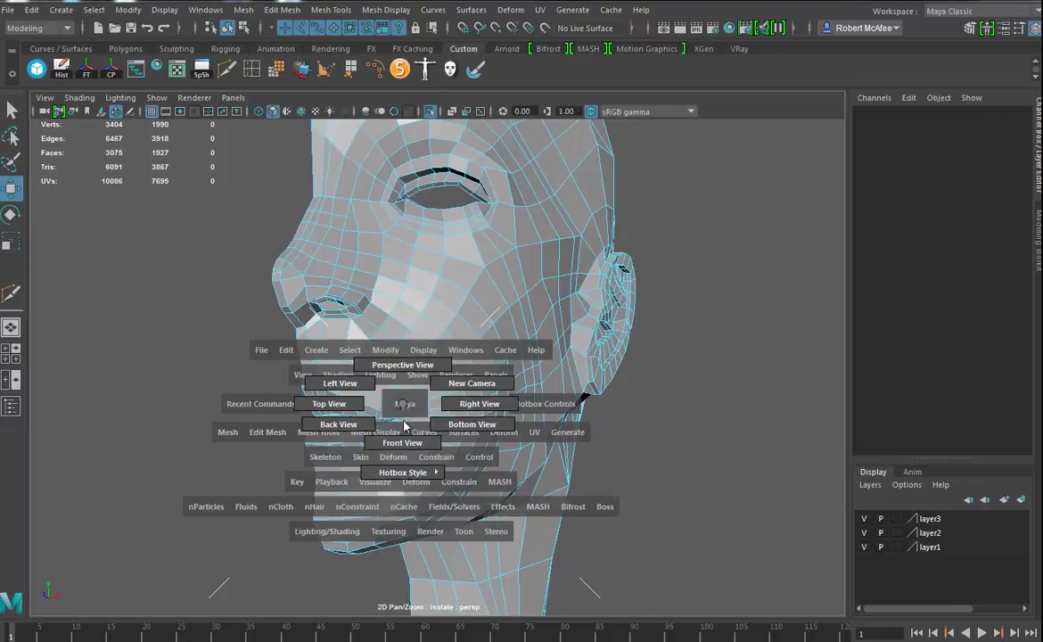
left_click(404, 448)
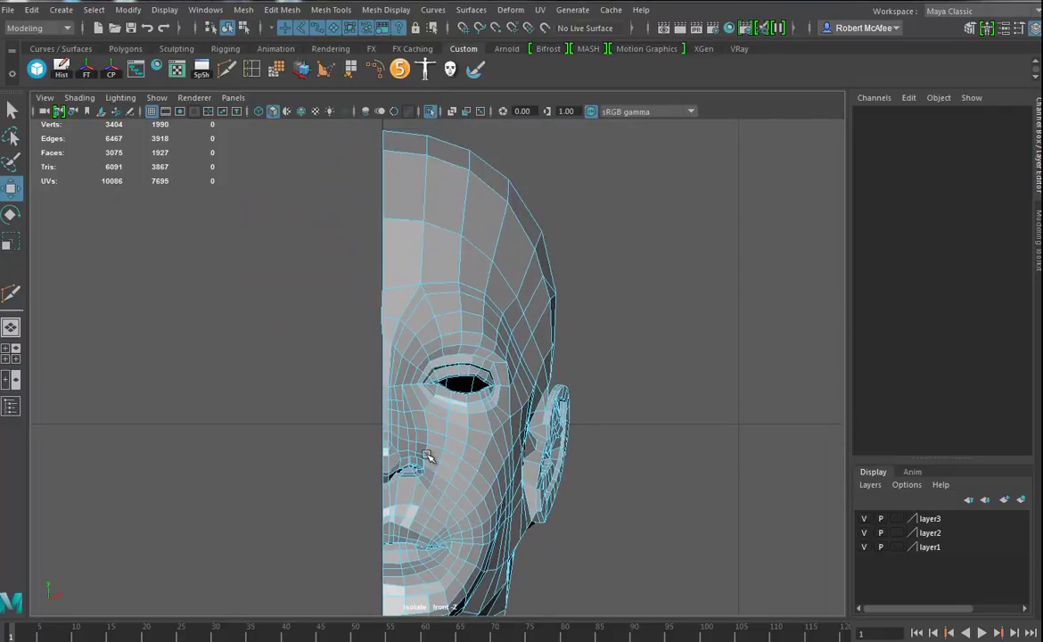
right_click_drag(421, 263, 346, 261)
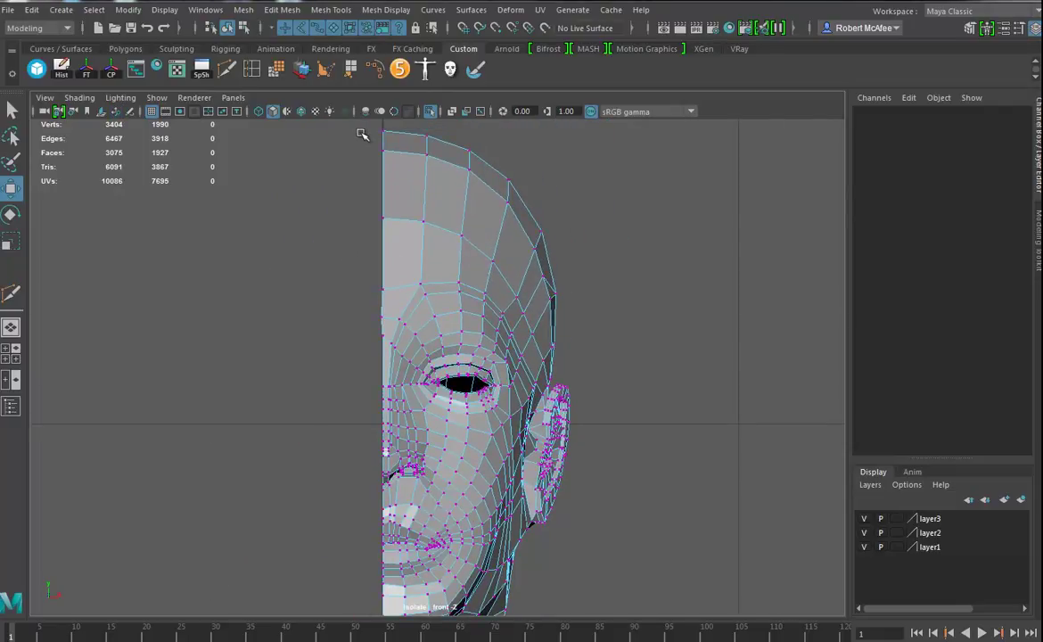
key("4")
Select all vertices along the centre line from the top of the head down through the face, neck and chest.
left_click_drag(363, 135, 384, 445)
middle_click_drag(383, 446, 411, 331, "alt")
right_click_drag(411, 331, 758, 383, "alt")
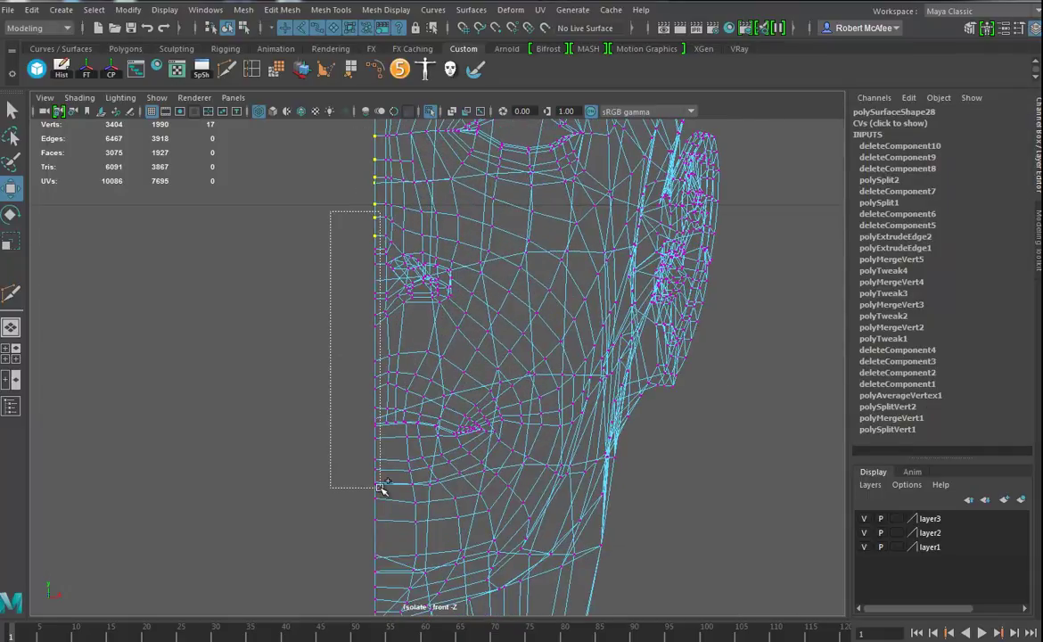
left_click_drag(381, 488, 380, 488, "shift")
middle_click_drag(419, 481, 422, 335, "alt")
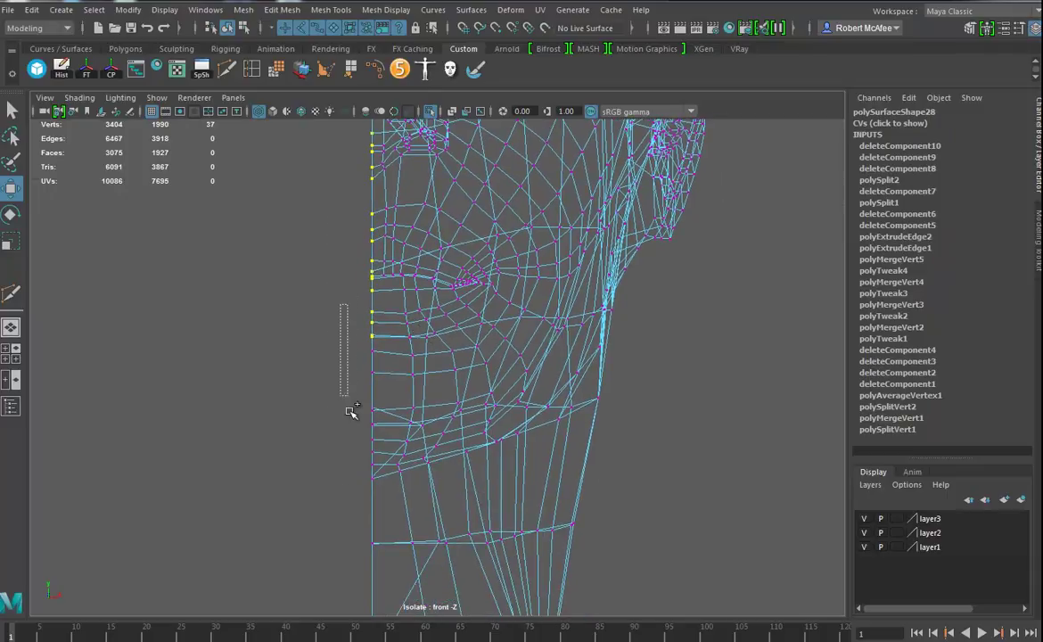
left_click_drag(378, 503, 378, 504, "shift")
middle_click_drag(403, 517, 408, 212, "alt")
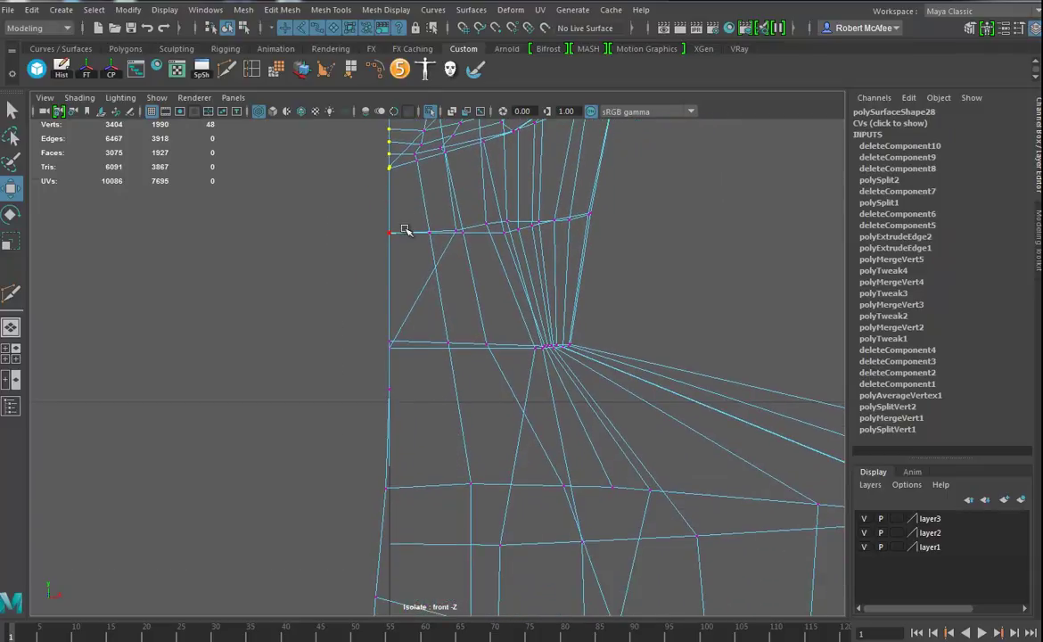
left_click_drag(393, 493, 393, 493, "shift")
middle_click_drag(400, 540, 361, 282, "alt")
left_click_drag(344, 200, 406, 569, "shift")
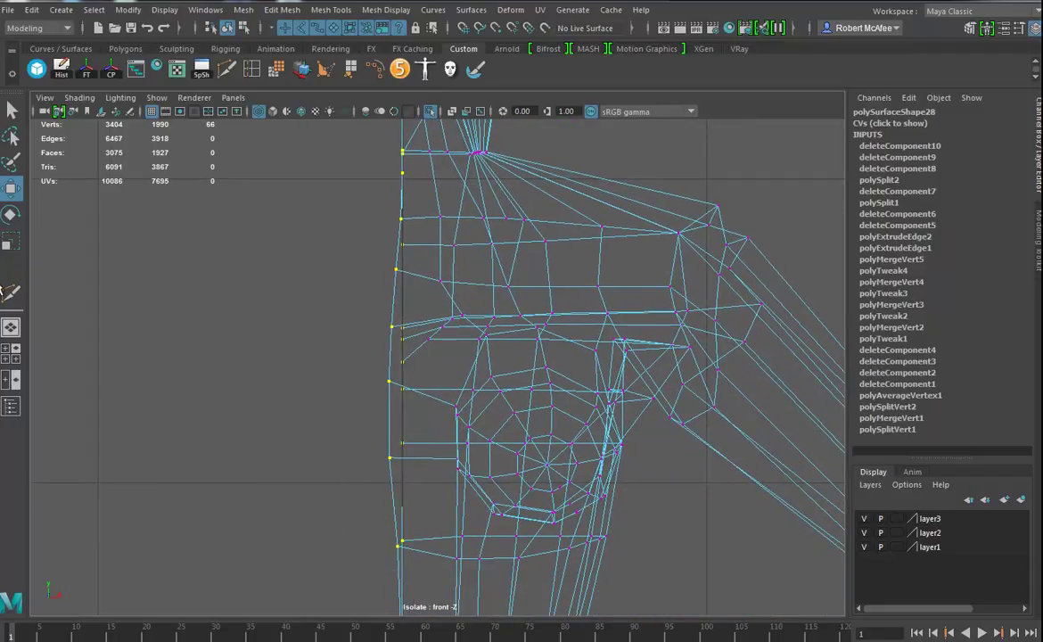
Open the Move tool's snap settings and snap the selected centre-line vertices onto the grid's centre line.
double_click(11, 190)
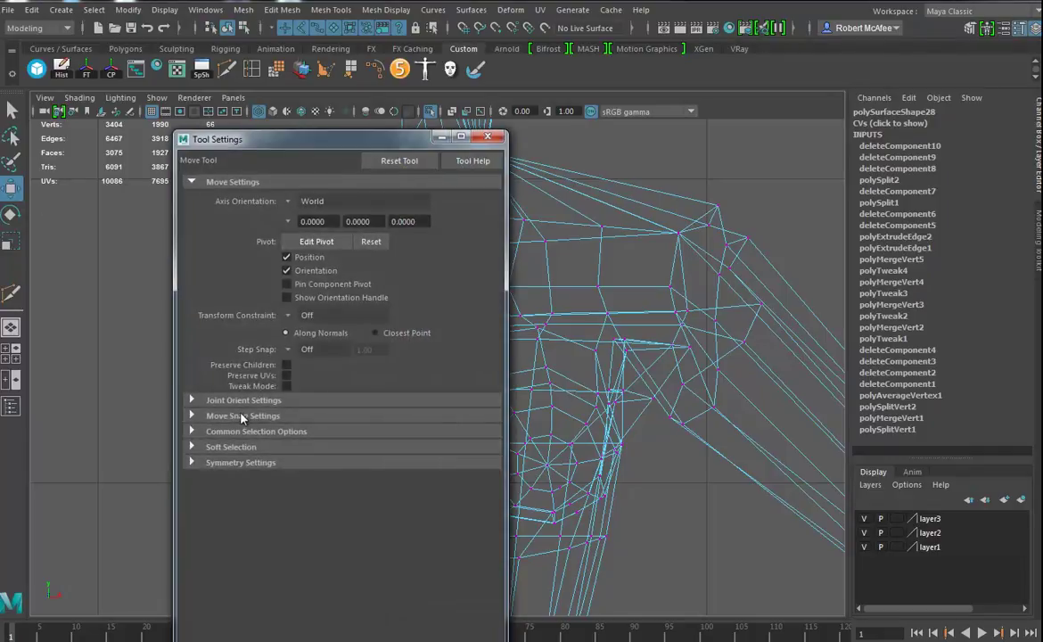
left_click(242, 416)
left_click(493, 139)
middle_click_drag(531, 302, 490, 550, "alt")
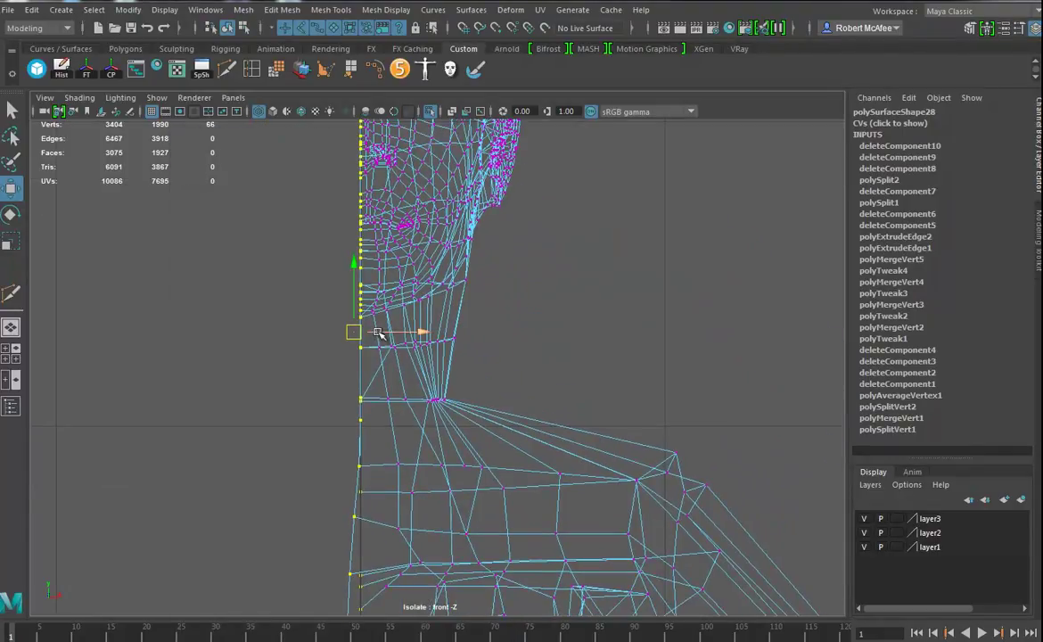
left_click_drag(378, 334, 371, 334)
Select the centre-line vertices from the waist down to the crotch and snap them onto the grid's centre line.
middle_click_drag(426, 468, 431, 176, "alt")
middle_click_drag(440, 422, 438, 212, "alt")
middle_click_drag(437, 394, 426, 243, "alt")
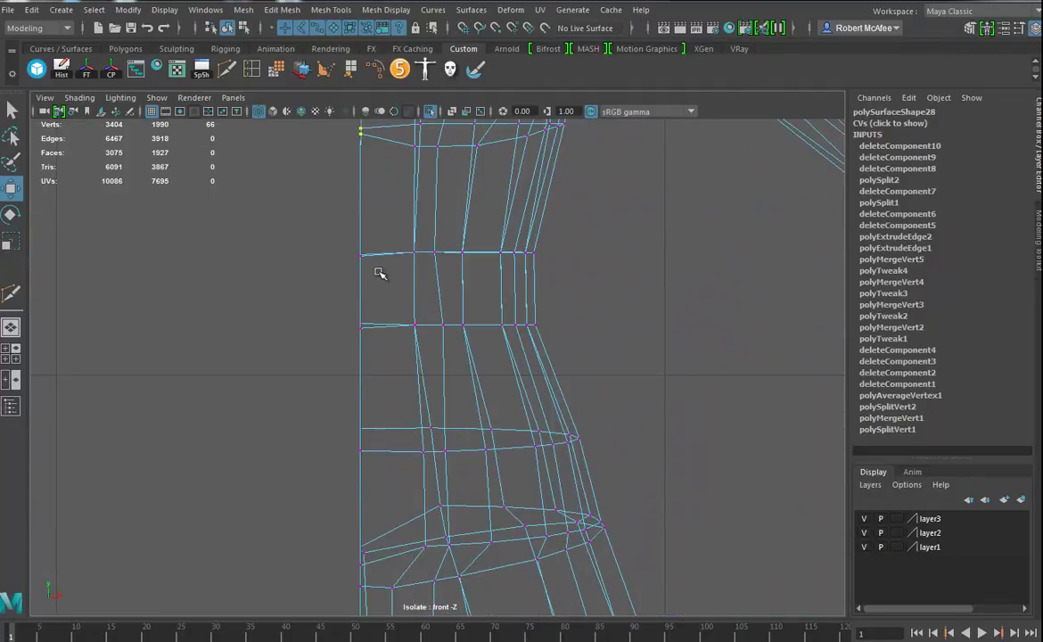
left_click_drag(338, 425, 367, 562)
middle_click_drag(424, 571, 395, 306, "alt")
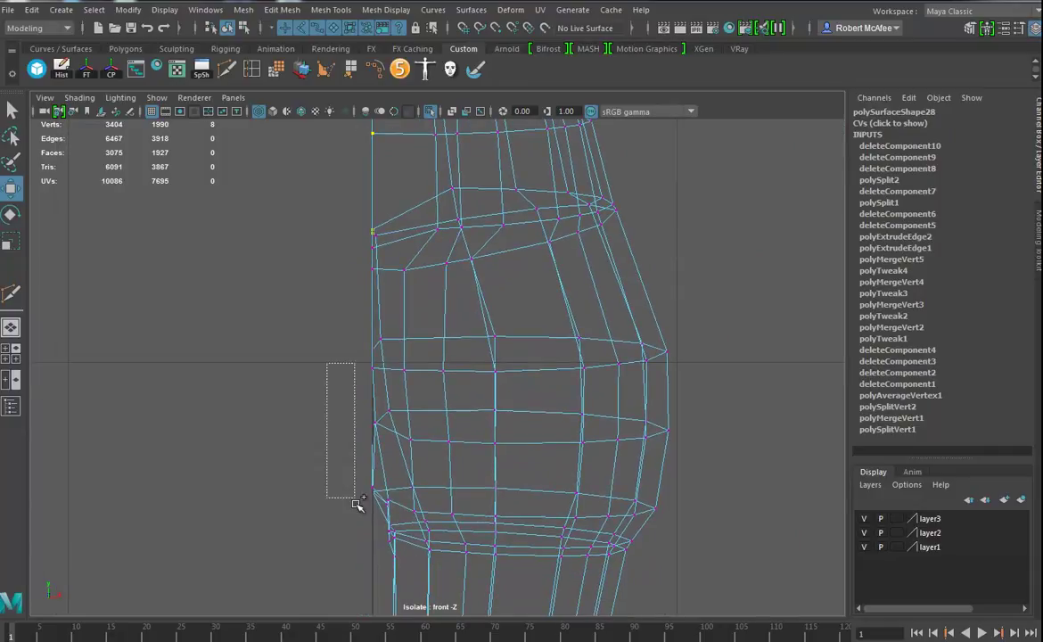
left_click_drag(376, 527, 379, 524, "shift")
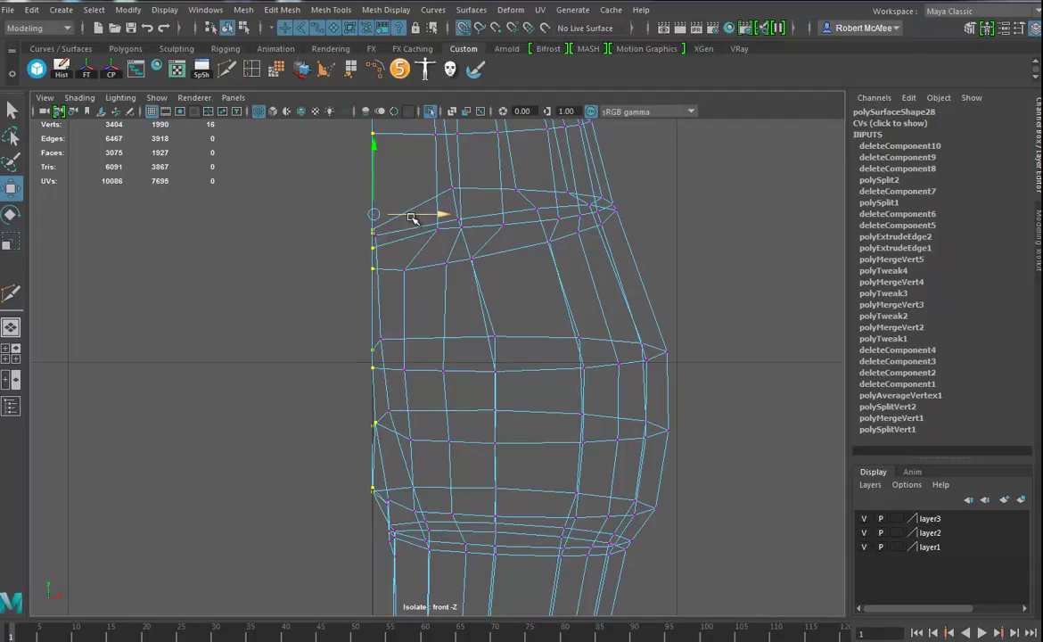
left_click_drag(412, 215, 402, 217)
Select the leg vertices from the knee area down to the foot and nudge them slightly sideways along X.
middle_click_drag(489, 330, 572, 336, "alt")
right_click_drag(572, 336, 350, 480, "alt")
middle_click_drag(350, 480, 291, 42, "alt")
right_click_drag(534, 346, 51, 321, "alt")
right_click_drag(392, 357, 243, 358, "alt")
left_click_drag(327, 234, 513, 538)
left_click_drag(490, 402, 493, 392)
middle_click_drag(493, 392, 498, 459, "alt")
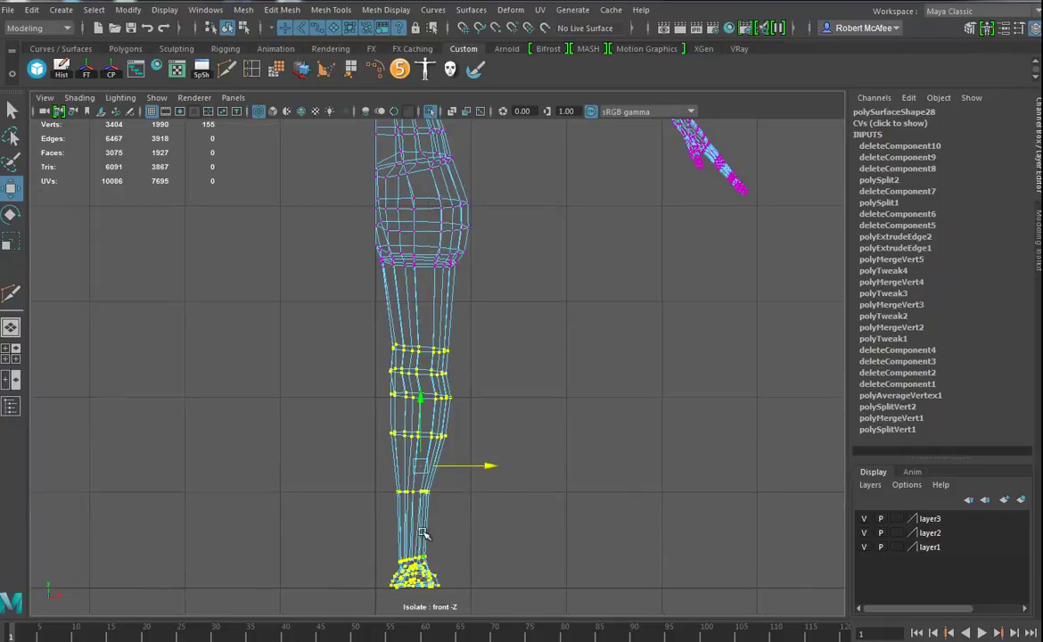
middle_click_drag(412, 261, 448, 351, "alt")
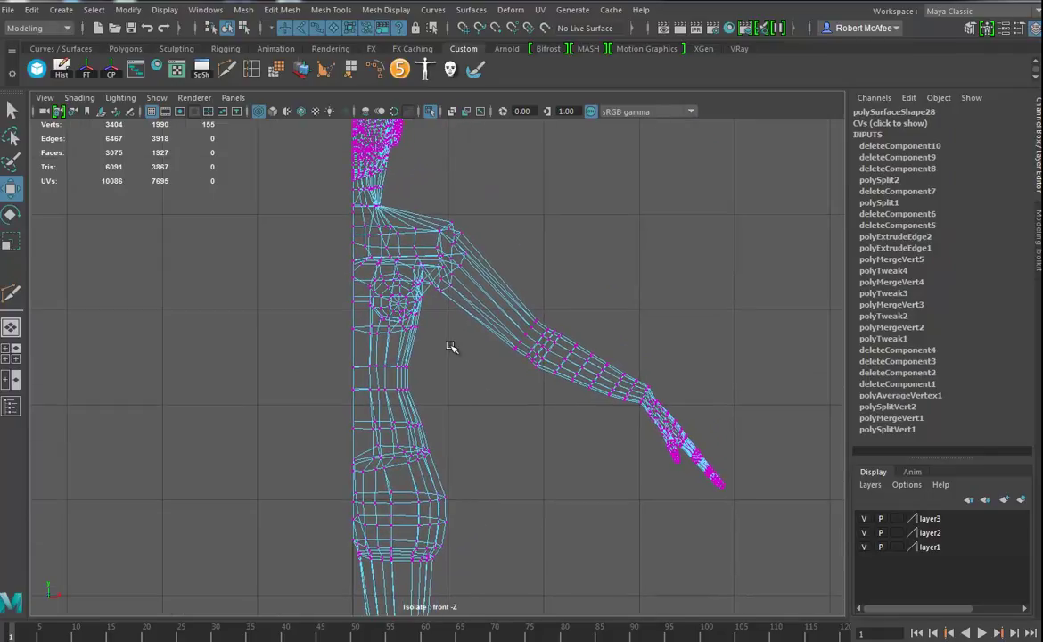
Return to the perspective view and delete the stray centre-line vertex between the base of the neck and the upper chest.
key("space")
left_click_drag(455, 436, 466, 467)
right_click_drag(465, 468, 356, 466, "alt")
middle_click_drag(357, 465, 396, 300, "alt")
right_click_drag(425, 350, 481, 326)
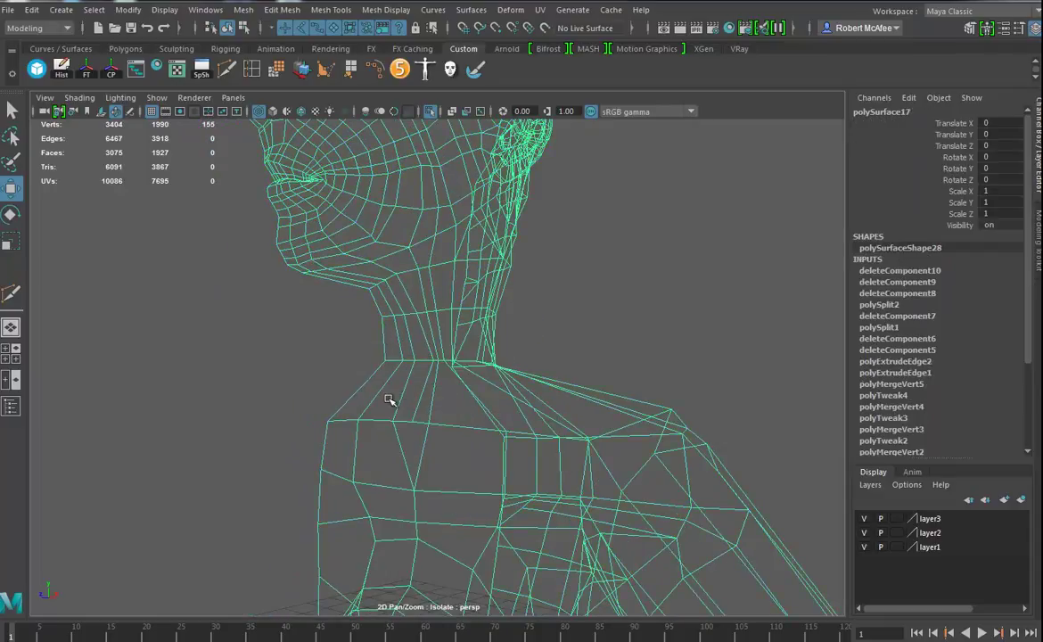
right_click_drag(390, 352, 325, 345)
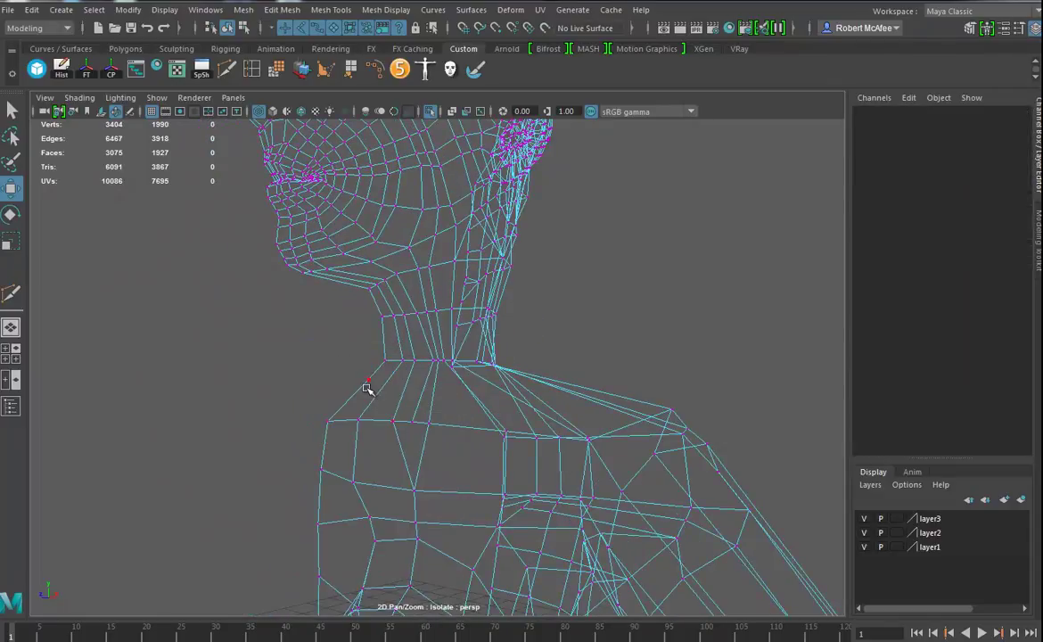
key("Delete")
Delete the diagonal edge at the back of the neck near the centre line with Delete Edge.
left_click_drag(392, 438, 494, 305, "alt")
right_click_drag(494, 303, 493, 264)
left_click(483, 301)
right_click_drag(480, 337, 481, 341, "shift")
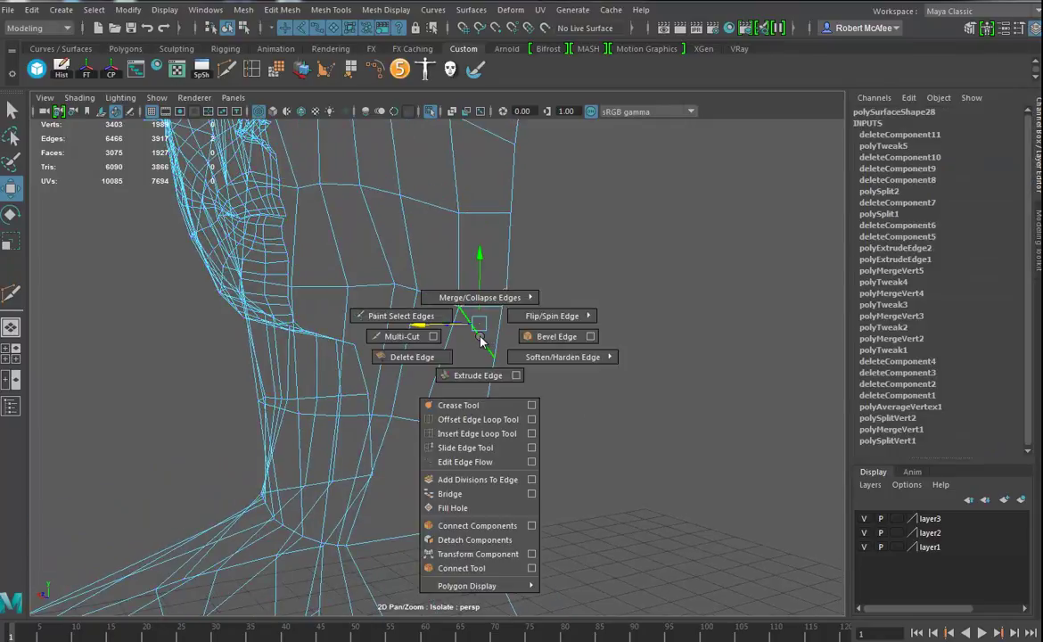
right_click_drag(402, 364, 403, 360, "shift")
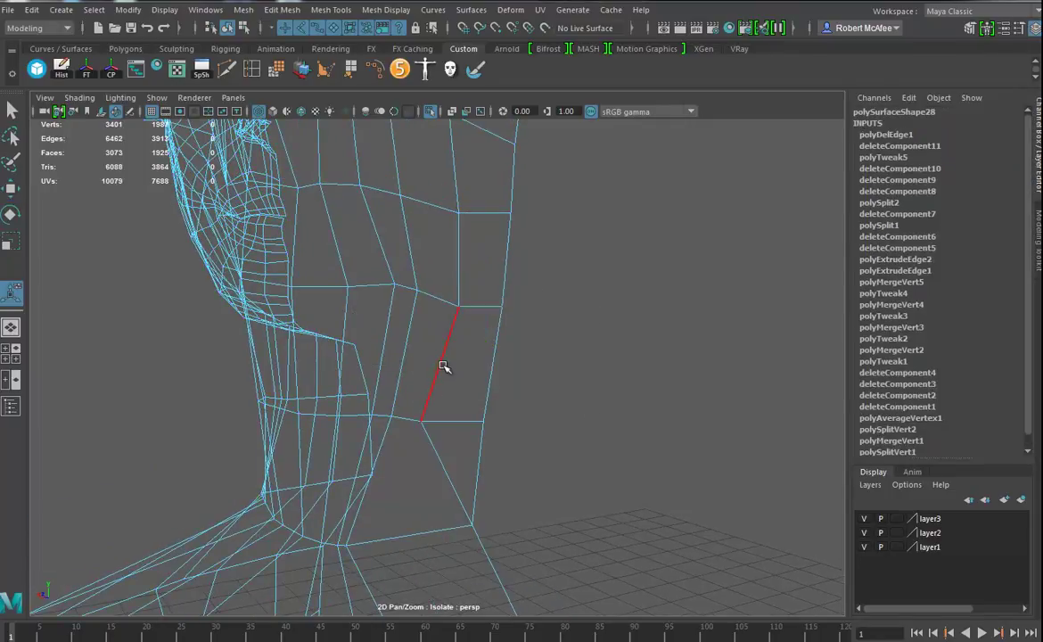
Shade the mesh and merge the neighbouring surplus vertices behind the ear to tidy the surface.
left_click_drag(497, 375, 488, 387, "alt")
right_click_drag(519, 312, 450, 304)
mouse_move(524, 373)
left_mouse_down("alt")
mouse_move(531, 433)
mouse_move(610, 423)
mouse_move(484, 465)
mouse_move(465, 461)
mouse_move(533, 458)
mouse_move(497, 473)
mouse_move(460, 472)
mouse_move(406, 444)
mouse_move(388, 408)
left_mouse_up("alt")
key("5")
right_click_drag(389, 407, 507, 419, "alt")
middle_click_drag(464, 392, 352, 337, "alt")
left_click_drag(353, 335, 398, 347, "alt")
left_click(383, 338)
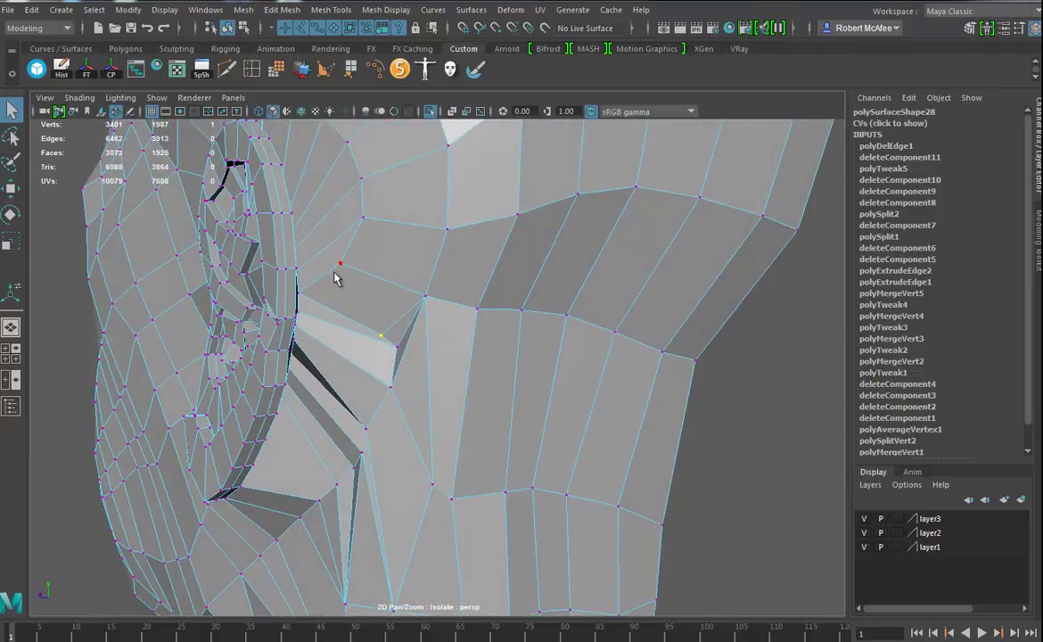
right_click_drag(340, 232, 341, 205, "shift")
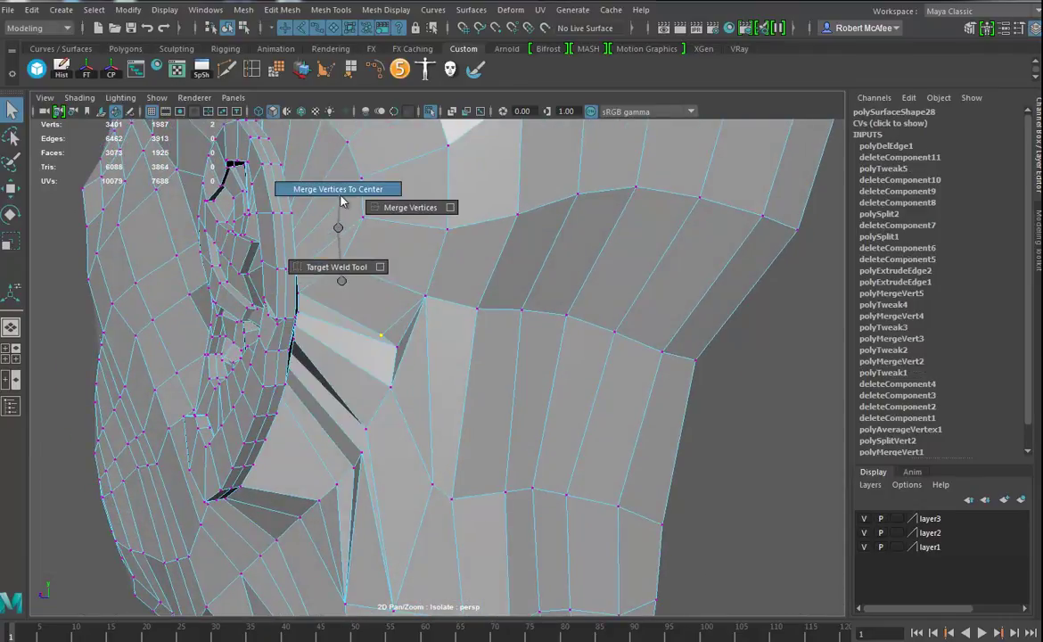
left_click_drag(354, 265, 481, 359)
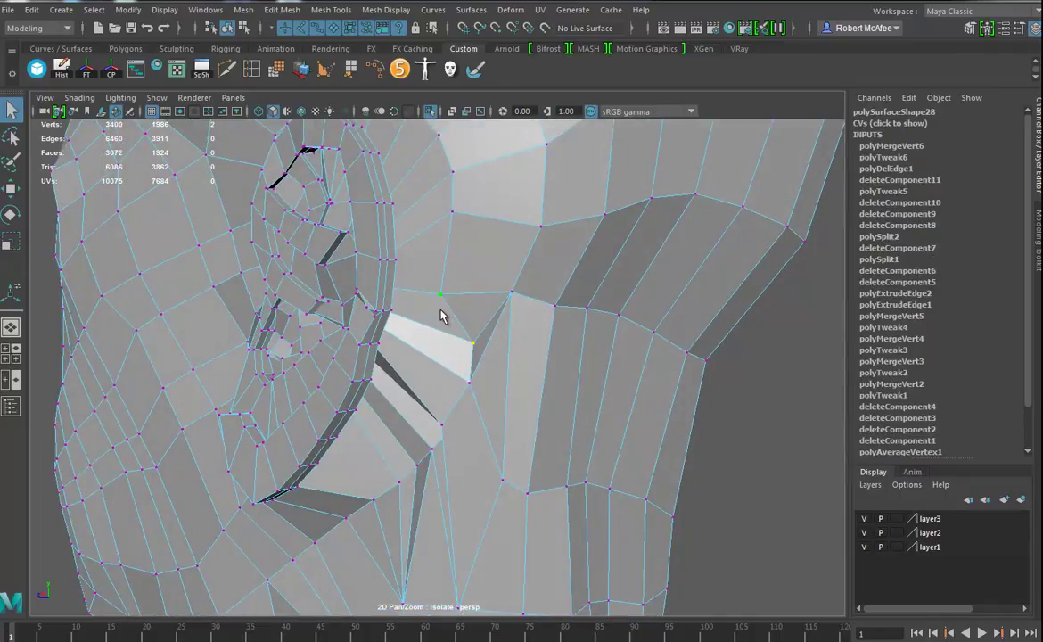
left_click_drag(443, 316, 450, 319)
Delete the short surplus edge where the ear meets the head.
left_click_drag(488, 379, 393, 385, "alt")
right_click_drag(426, 386, 450, 450, "alt")
middle_click_drag(450, 450, 459, 475, "alt")
right_click_drag(459, 476, 421, 438, "alt")
middle_click_drag(420, 439, 414, 424, "alt")
left_click_drag(414, 425, 452, 484, "alt")
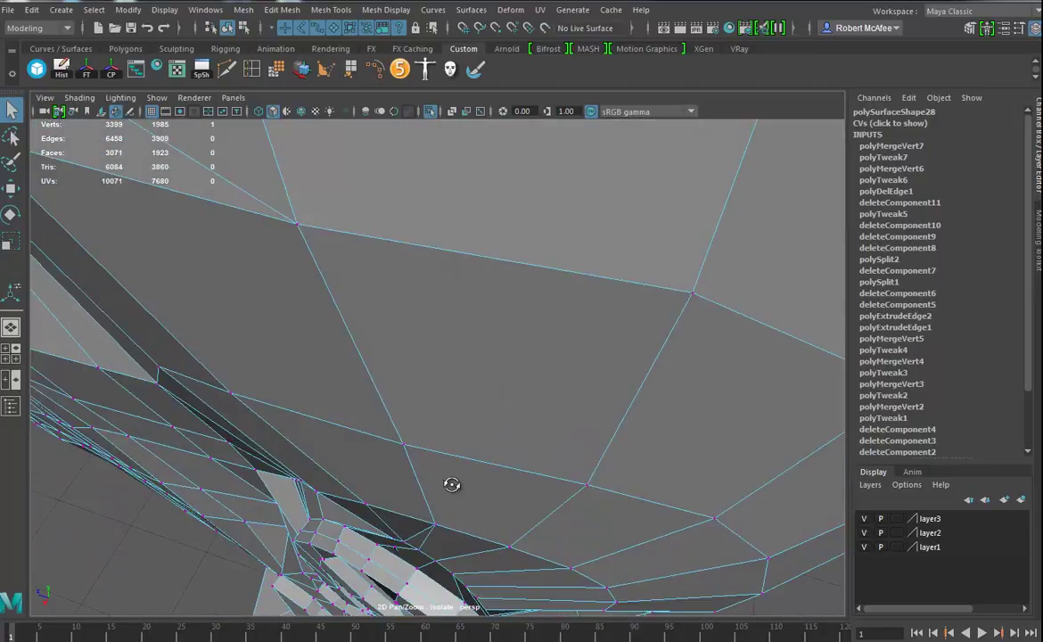
right_click_drag(422, 536, 419, 307)
left_click(412, 542)
key("Delete")
Cut a new edge line from the jaw corner below the ear down the side of the neck to its base with Multi-Cut.
left_click_drag(459, 533, 530, 434, "alt")
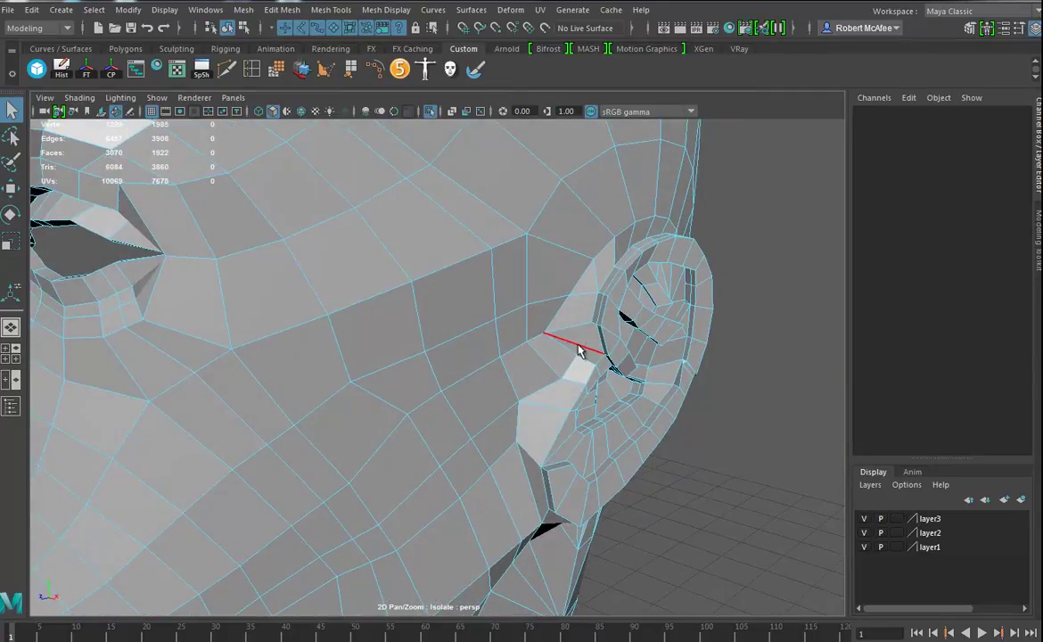
right_click_drag(571, 397, 226, 419, "alt")
left_click_drag(225, 419, 411, 445, "alt")
right_click_drag(411, 444, 673, 538, "alt")
left_click_drag(506, 442, 562, 384, "alt")
left_click_drag(452, 450, 403, 355, "alt")
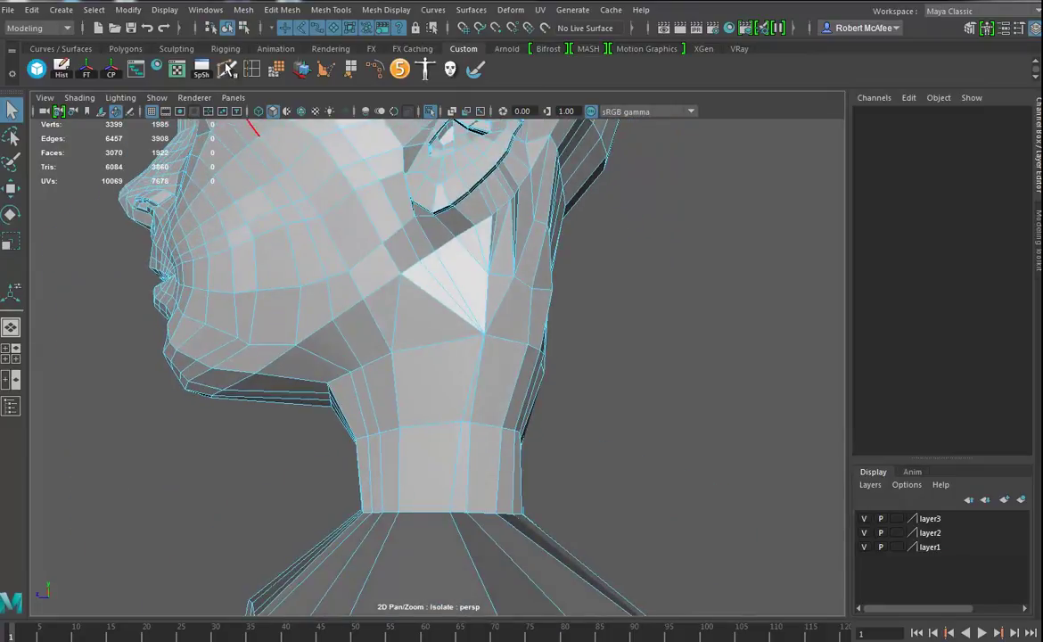
left_click(226, 67)
left_click(402, 275)
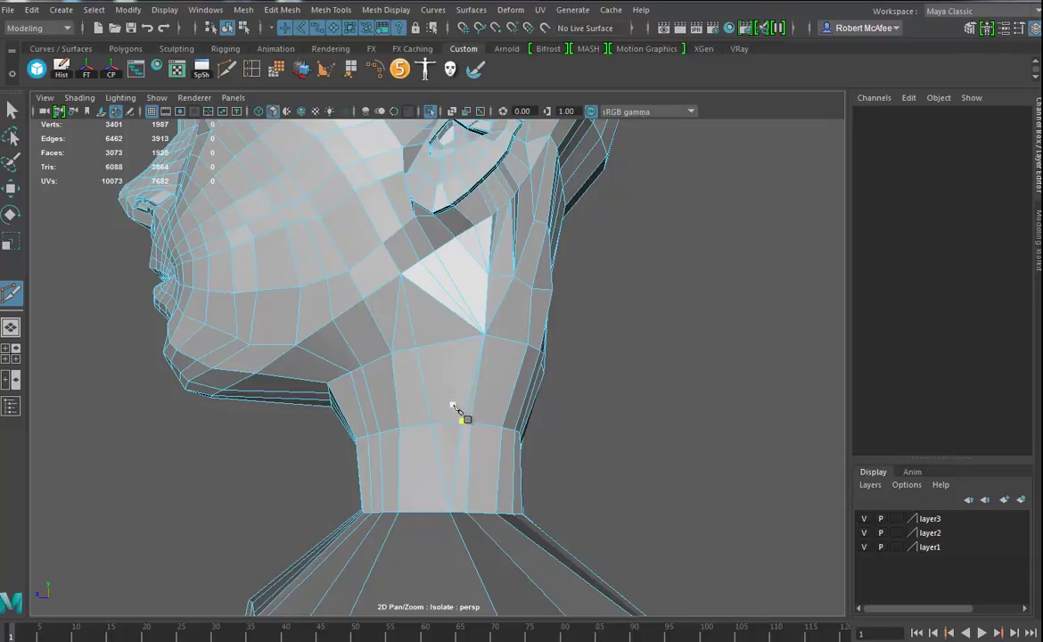
Delete the two leftover edges running from the jaw corner to the upper neck beside the new cut.
key("w")
left_click(397, 321)
key("Delete")
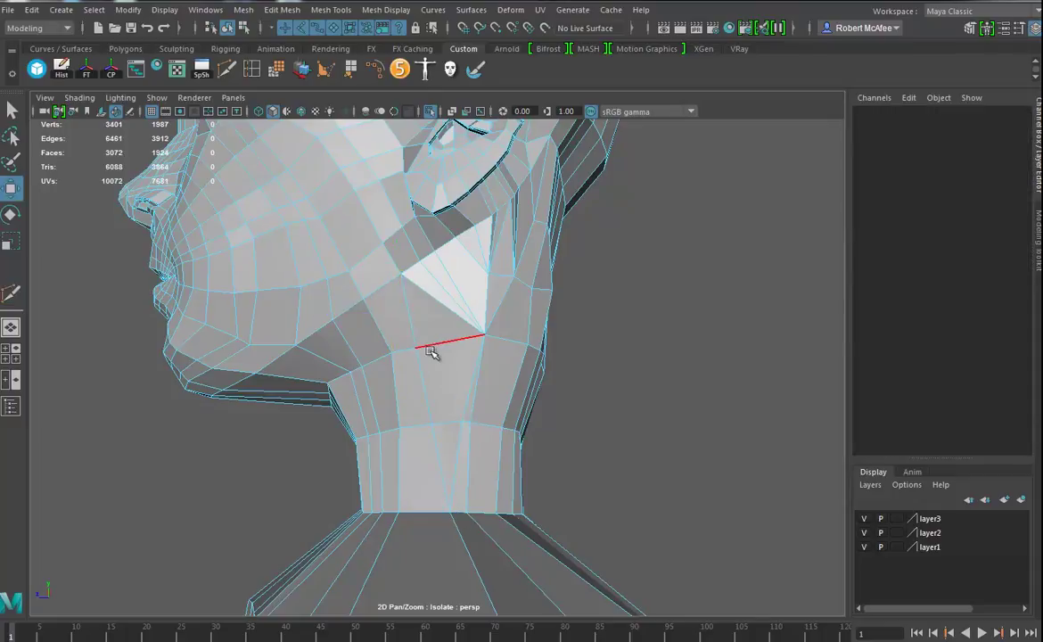
left_click_drag(457, 381, 441, 337, "alt")
left_click(437, 342)
key("Delete")
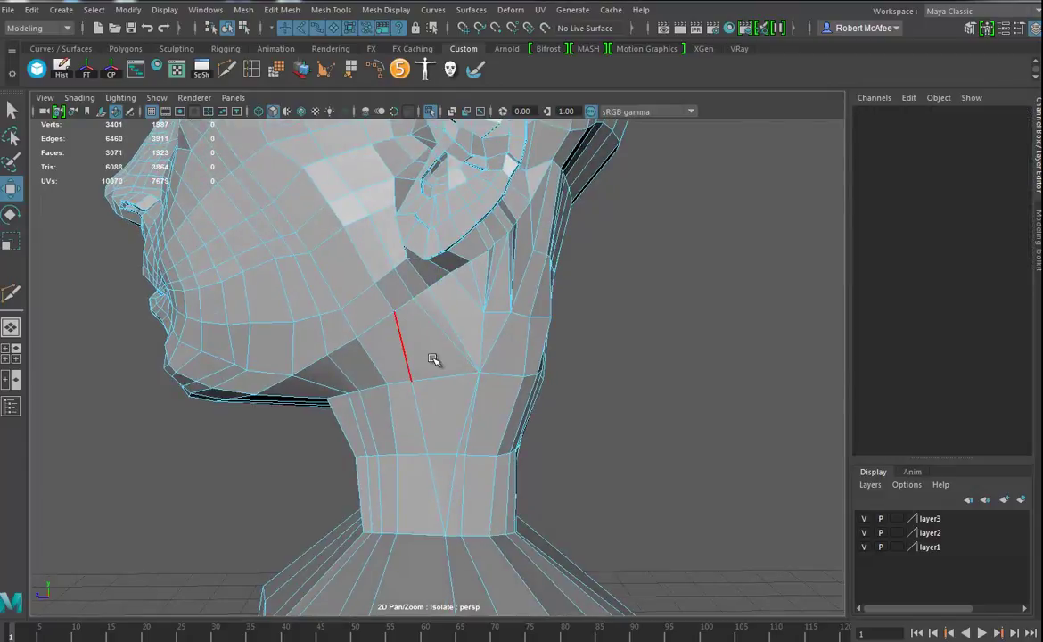
Spin the slanted edge on the lower side of the neck to straighten the edge flow.
left_click(451, 501)
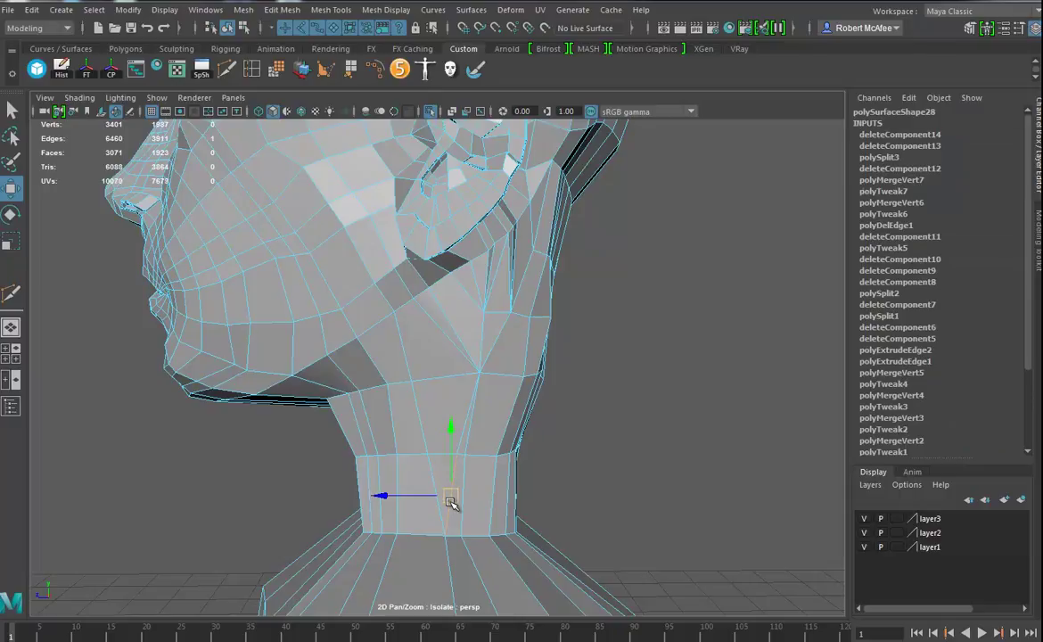
key("ctrl+alt+Right")
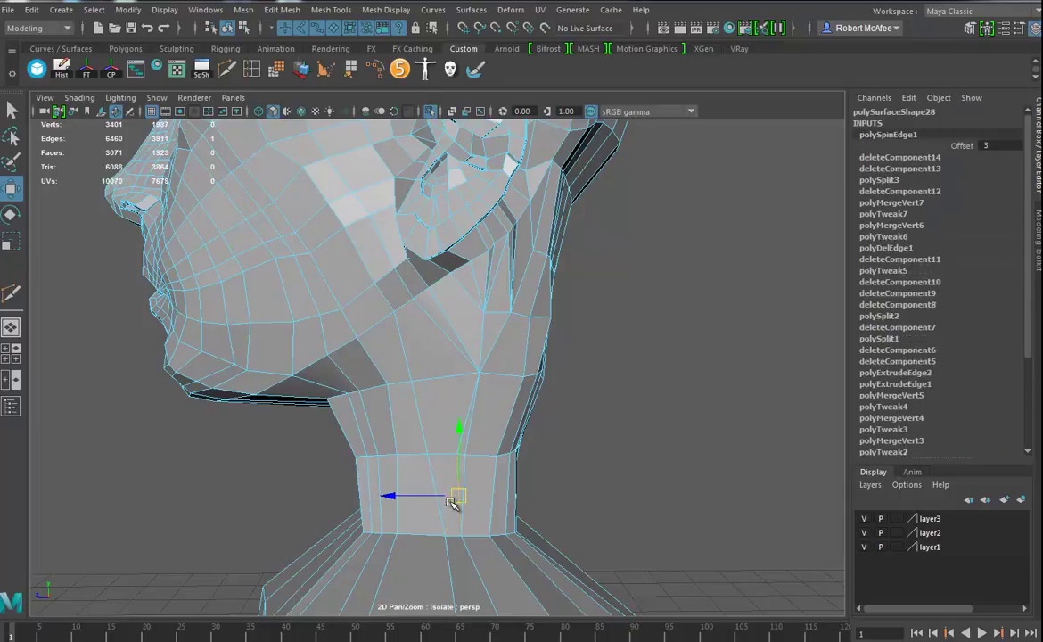
right_click_drag(471, 472, 489, 496, "alt")
middle_click_drag(489, 495, 475, 459, "alt")
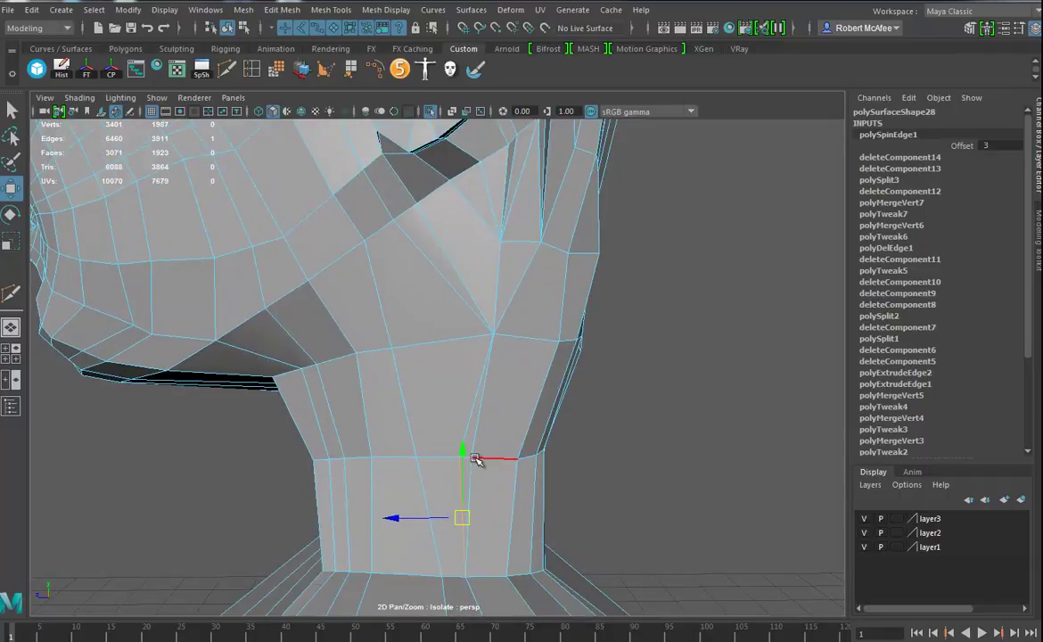
left_click_drag(501, 464, 488, 468, "alt")
left_click(632, 463)
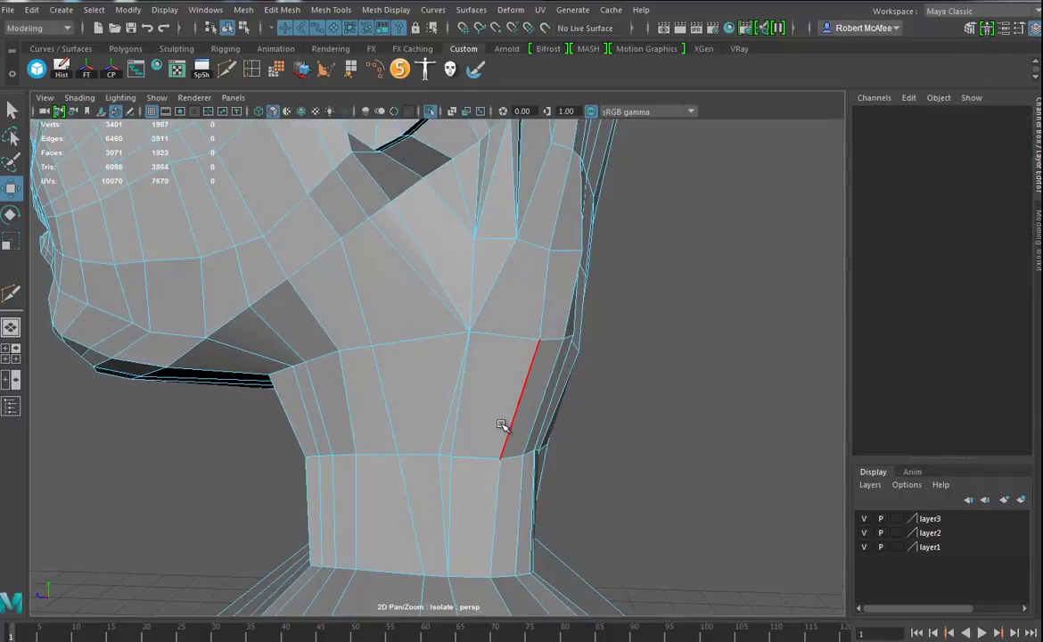
Collapse the short edge on the side of the neck and the short edge on the jaw line below the ear.
left_click(445, 457)
right_click_drag(445, 458, 536, 439, "shift")
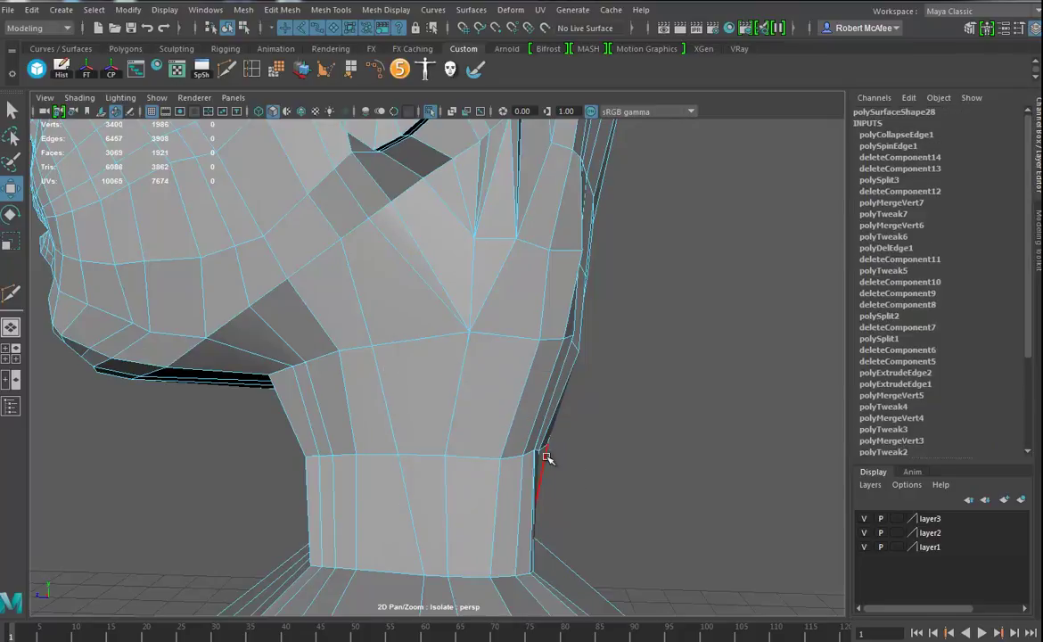
mouse_move(473, 321)
left_mouse_down("alt")
mouse_move(477, 431)
mouse_move(428, 387)
mouse_move(463, 309)
mouse_move(428, 323)
mouse_move(426, 363)
mouse_move(389, 356)
mouse_move(410, 364)
mouse_move(428, 400)
mouse_move(472, 366)
mouse_move(433, 403)
mouse_move(434, 417)
mouse_move(403, 417)
mouse_move(428, 428)
mouse_move(433, 337)
mouse_move(449, 290)
mouse_move(519, 310)
mouse_move(492, 331)
mouse_move(447, 328)
mouse_move(434, 303)
mouse_move(340, 303)
mouse_move(359, 295)
mouse_move(380, 321)
mouse_move(419, 308)
mouse_move(434, 337)
mouse_move(396, 401)
mouse_move(415, 369)
mouse_move(610, 408)
mouse_move(457, 320)
mouse_move(461, 328)
left_mouse_up("alt")
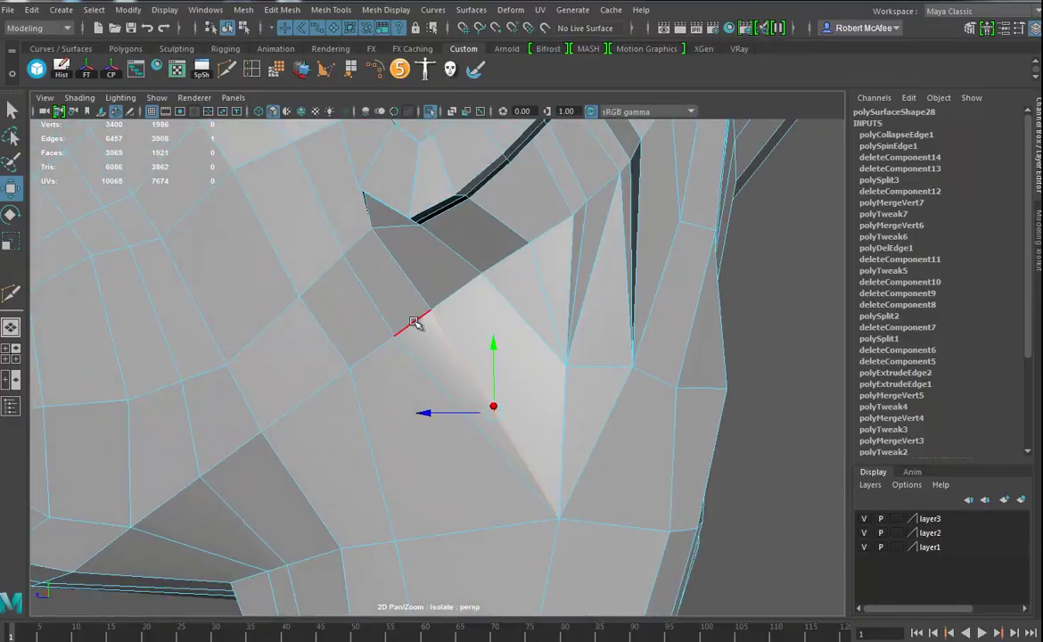
right_click_drag(415, 322, 410, 283, "shift")
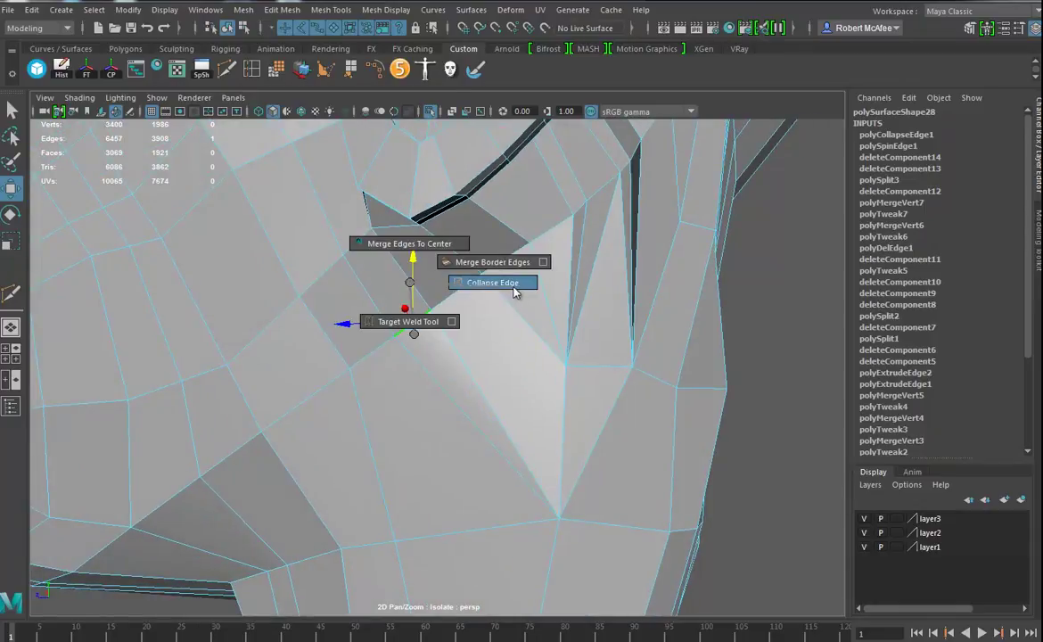
right_click_drag(519, 295, 517, 292, "shift")
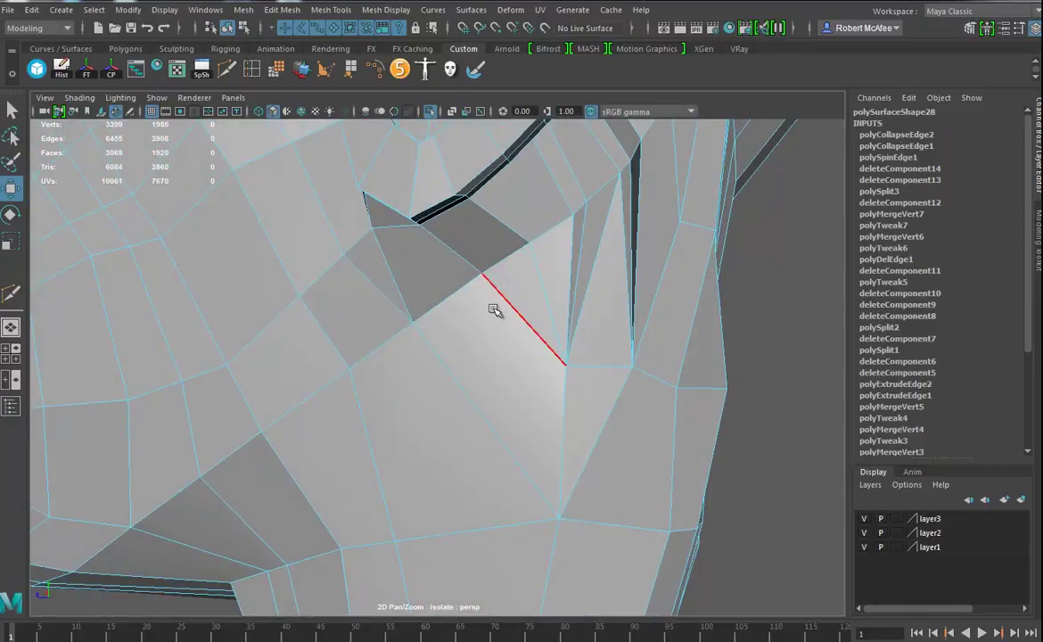
Spin the edge beneath the earlobe until it runs vertically down from the lobe's tip.
left_click(398, 286)
key("ctrl+alt+Right")
key("ctrl+alt+Right")
key("ctrl+alt+Right")
key("ctrl+alt+Right")
key("ctrl+alt+Right")
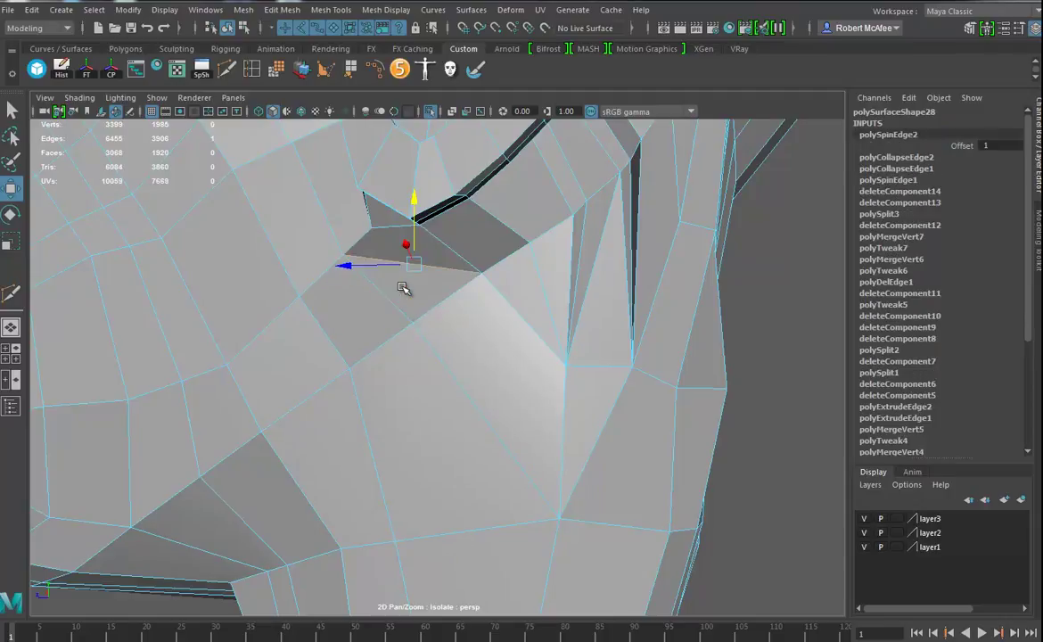
key("ctrl+alt+Right")
key("ctrl+alt+Right")
Spin the neighbouring edge behind the earlobe's tip twice to redirect the edge flow.
scroll(455, 306, "down", 6)
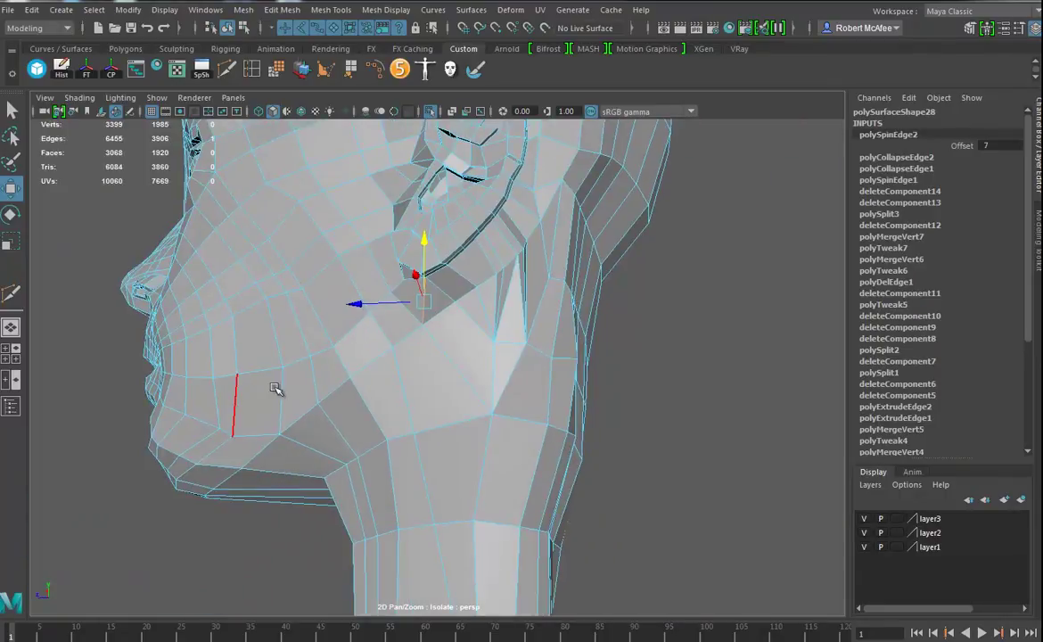
scroll(477, 344, "up", 5)
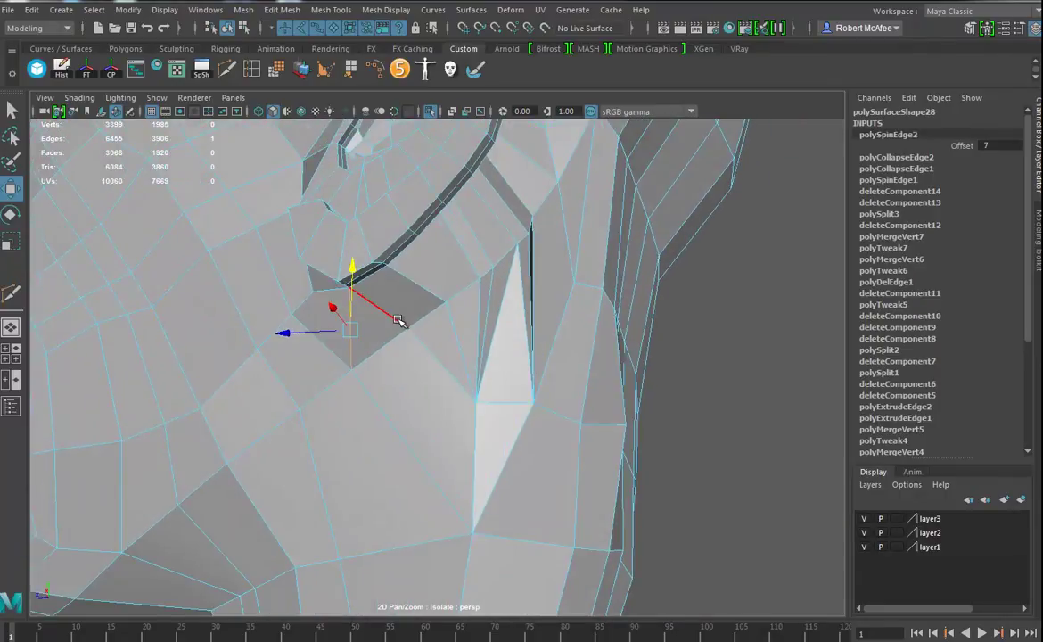
left_click(419, 319)
key("ctrl+alt+Right")
key("ctrl+alt+Right")
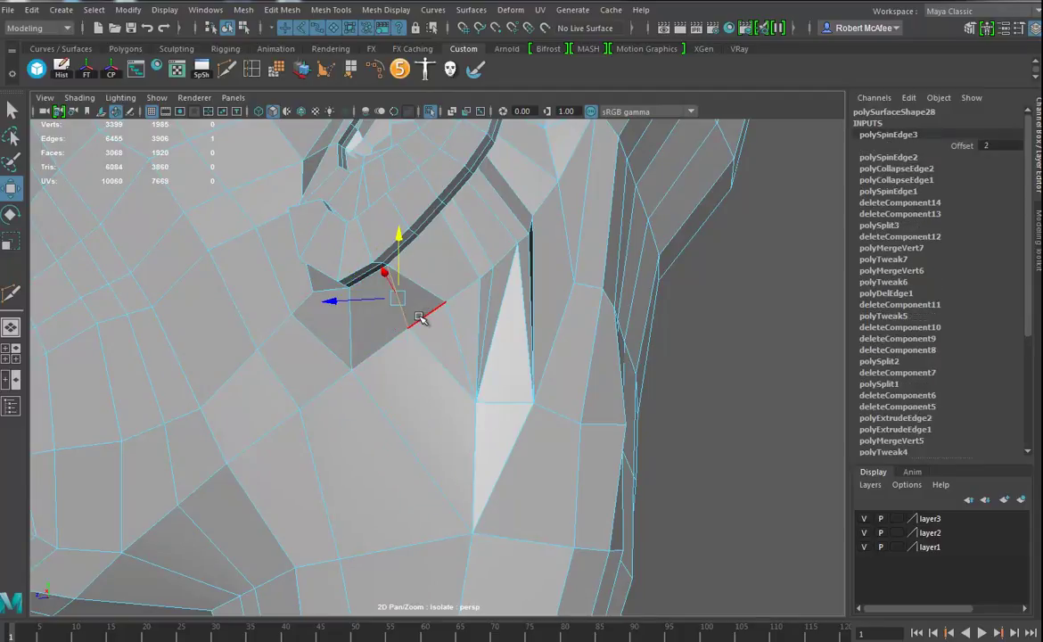
Collapse the three short edges along the border of the ear's surrounding faces, just behind and below the earlobe.
left_click(434, 312)
right_click_drag(432, 318, 488, 273, "shift")
middle_click_drag(482, 337, 414, 350, "alt")
left_click_drag(413, 348, 372, 354, "alt")
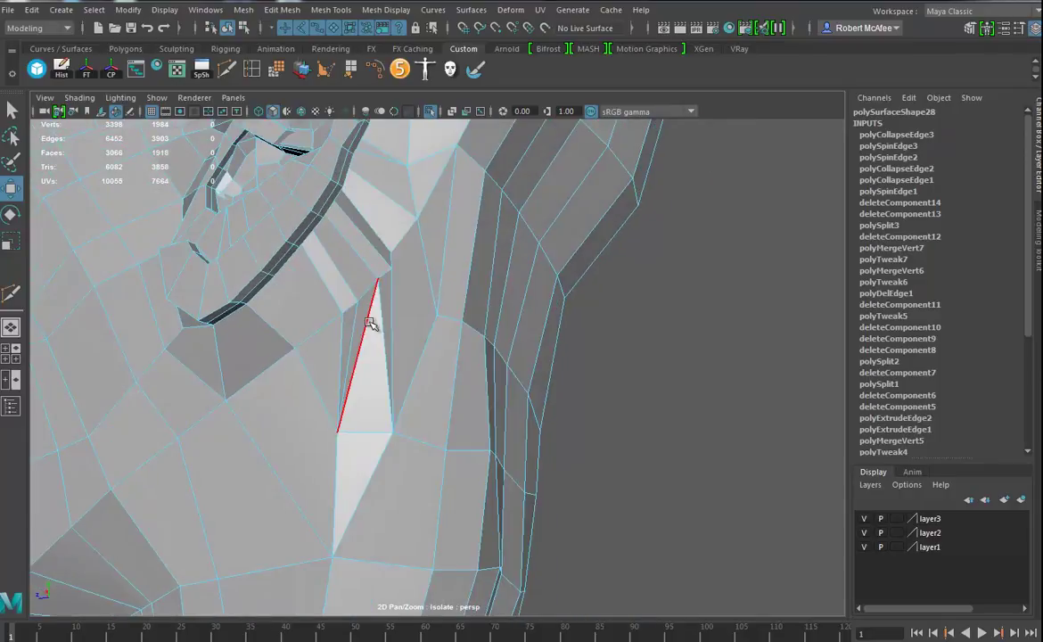
key("w")
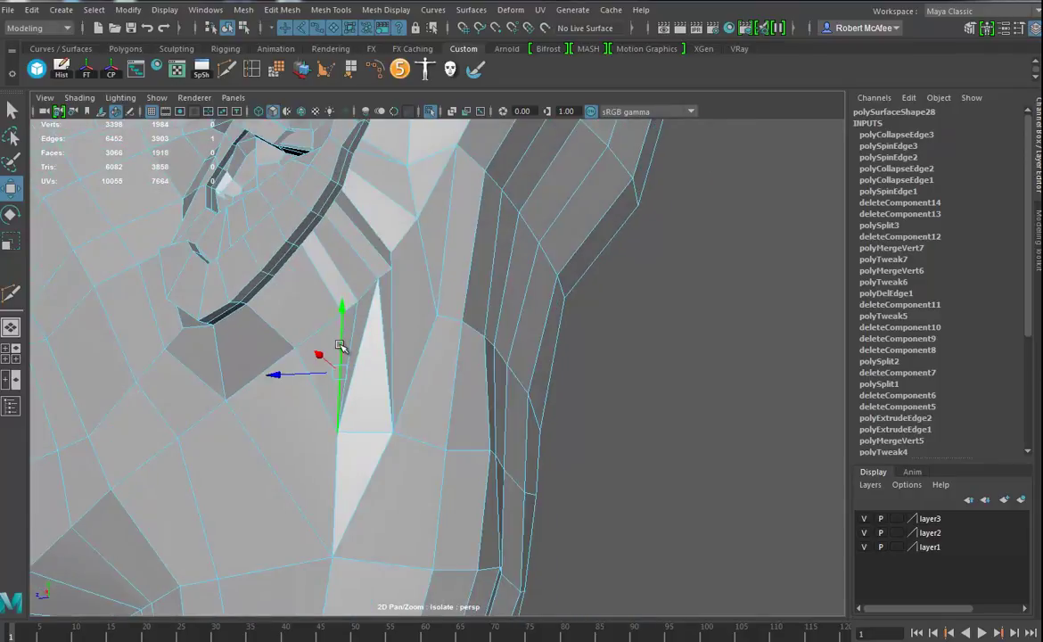
left_click(318, 333)
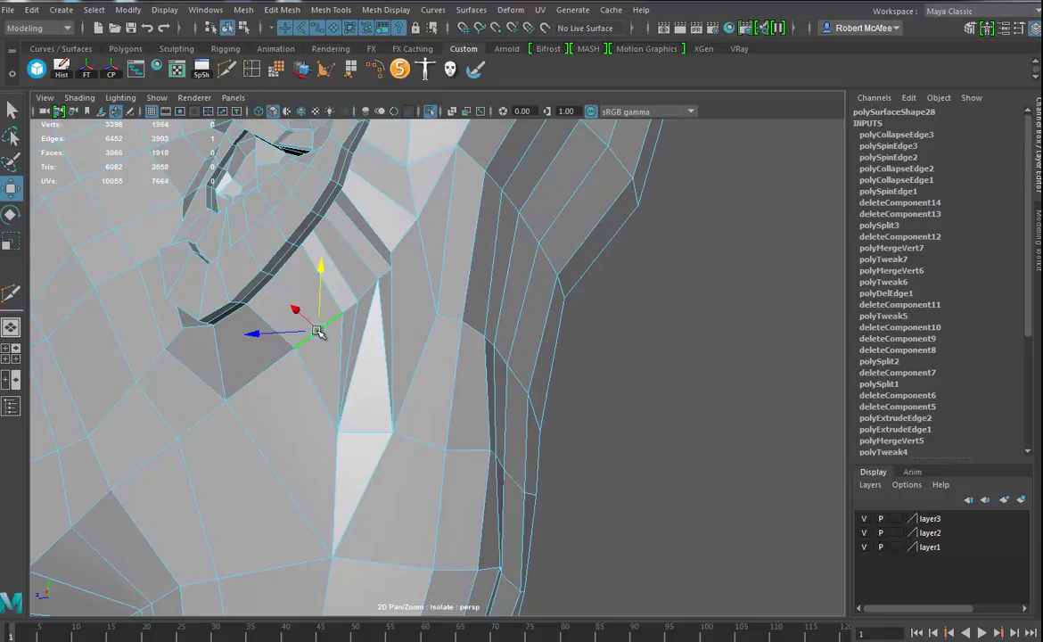
key("g")
left_click(338, 318)
key("g")
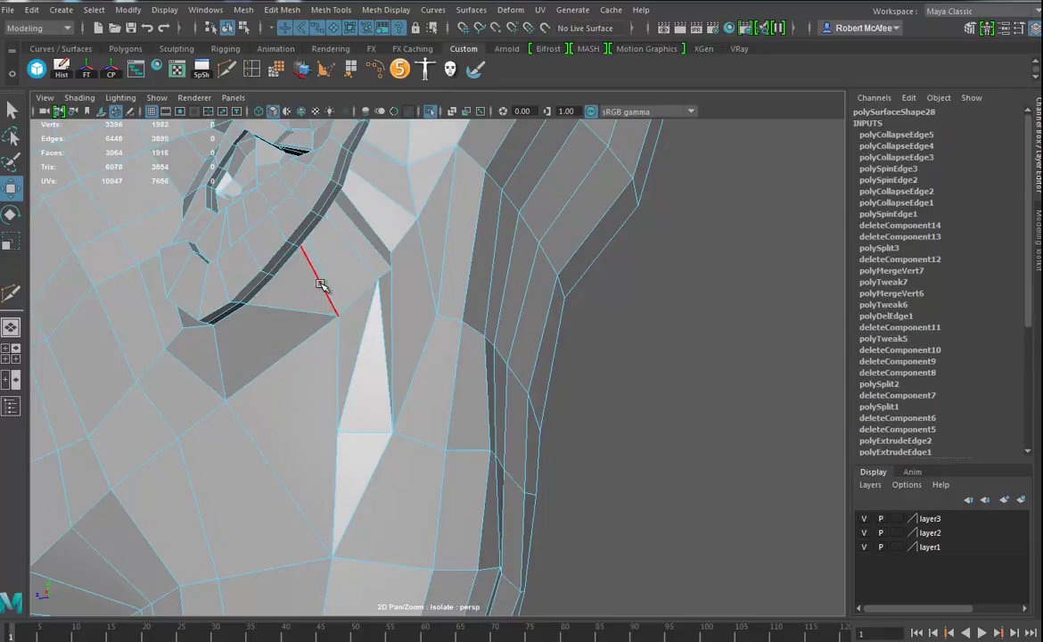
Delete the two surplus edges left behind the earlobe around the collapsed corner.
key("Delete")
left_click_drag(380, 287, 449, 259, "alt")
left_click(332, 351)
key("Delete")
Collapse the two short edges behind the lower ear and delete the surplus edge running from that corner to the ear.
left_click(442, 266)
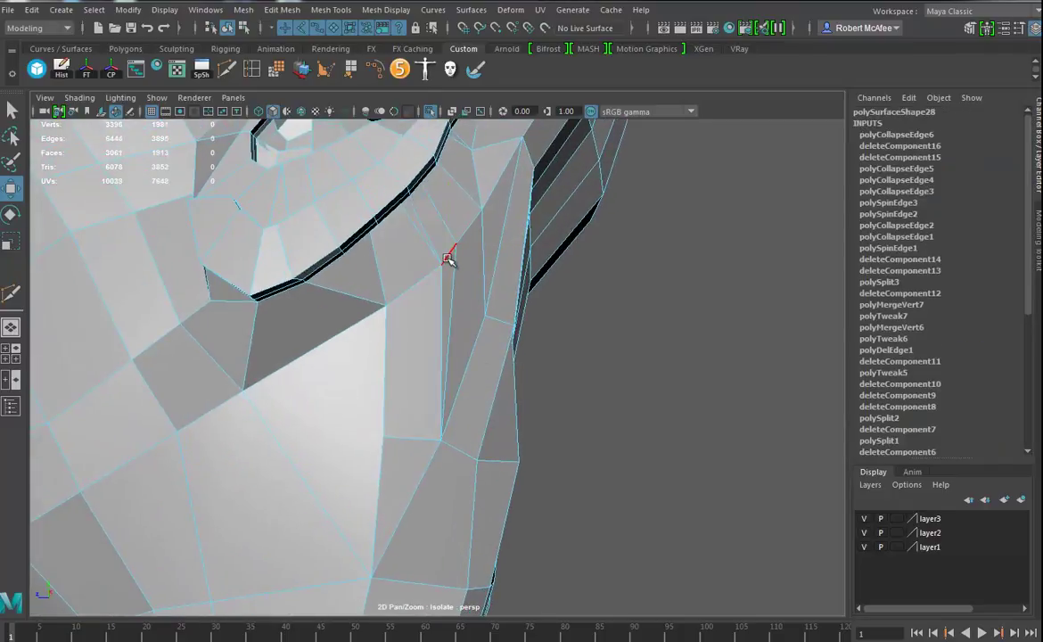
left_click_drag(385, 305, 445, 252)
left_click(433, 224)
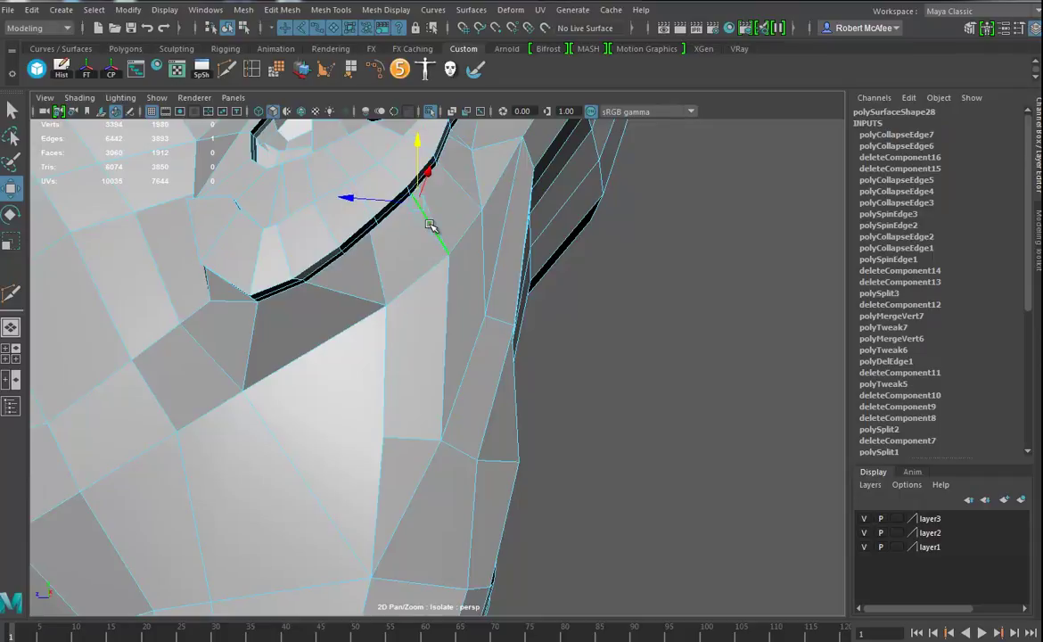
key("Delete")
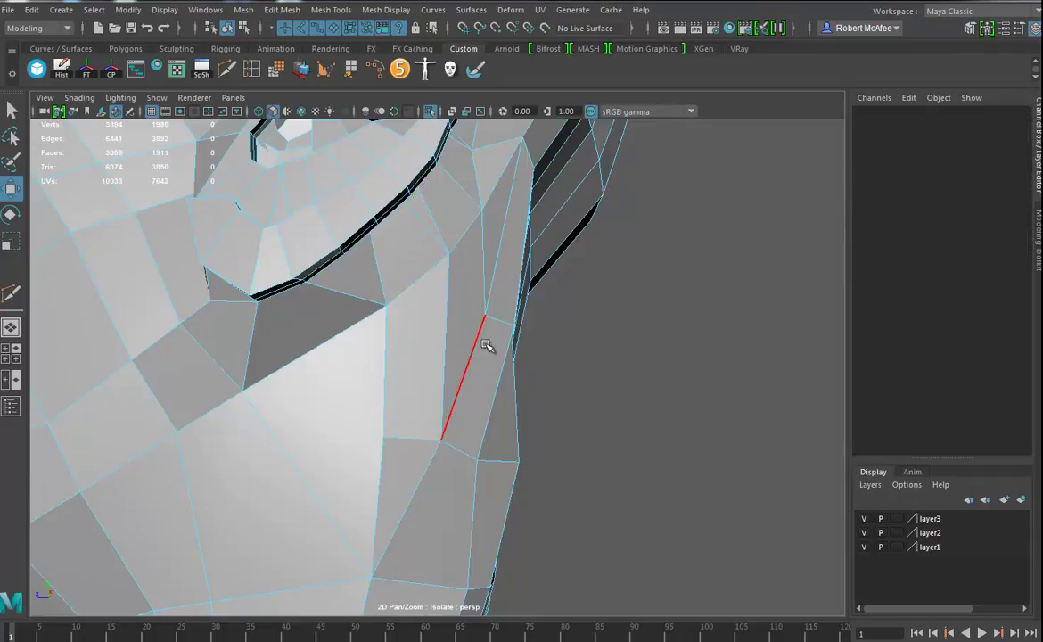
Collapse the short horizontal edge on the upper neck behind the jaw.
right_click_drag(480, 346, 408, 351, "alt")
left_click_drag(407, 351, 373, 402, "alt")
left_click(378, 399)
key("g")
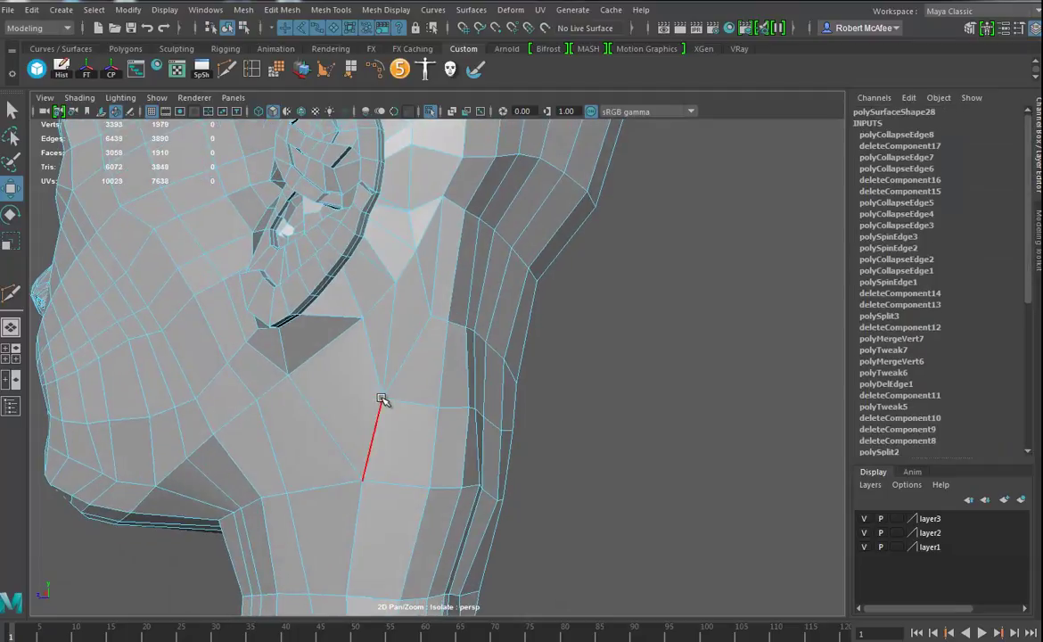
Spin the upright edge behind the lower ear three times to redirect the flow toward the back of the neck.
left_click_drag(413, 402, 468, 419, "alt")
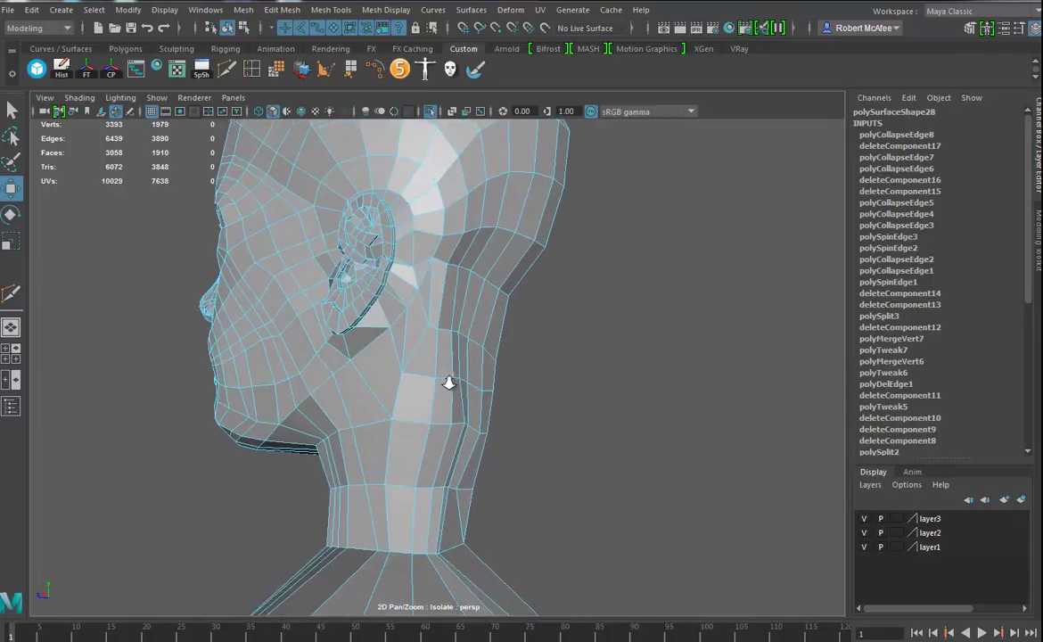
right_click_drag(438, 383, 459, 368, "alt")
middle_click_drag(459, 368, 453, 397, "alt")
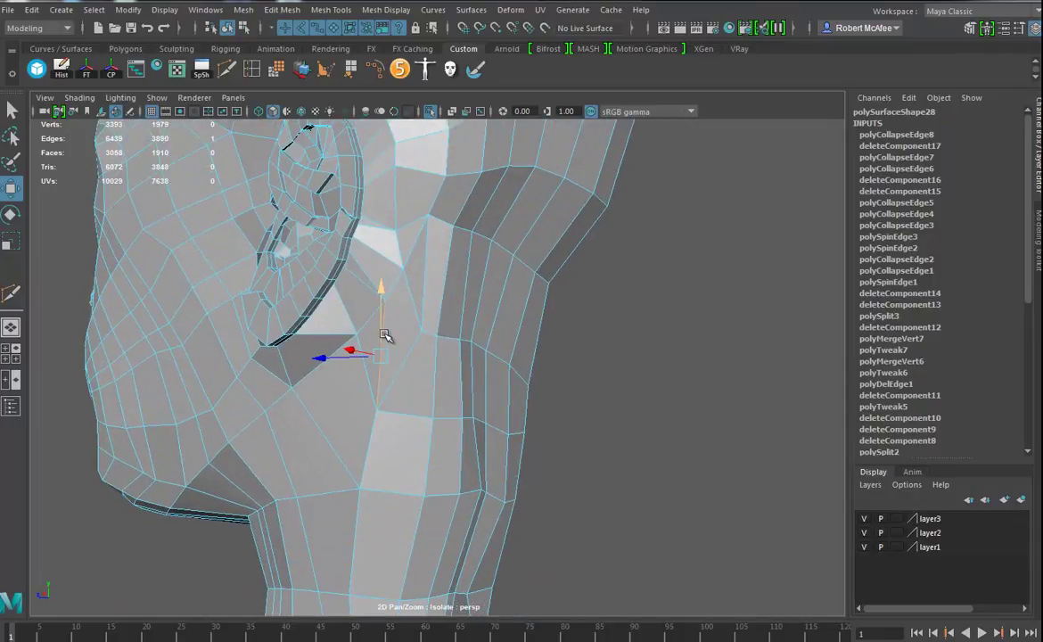
key("ctrl+alt+Right")
key("ctrl+alt+Right")
key("ctrl+alt+Right")
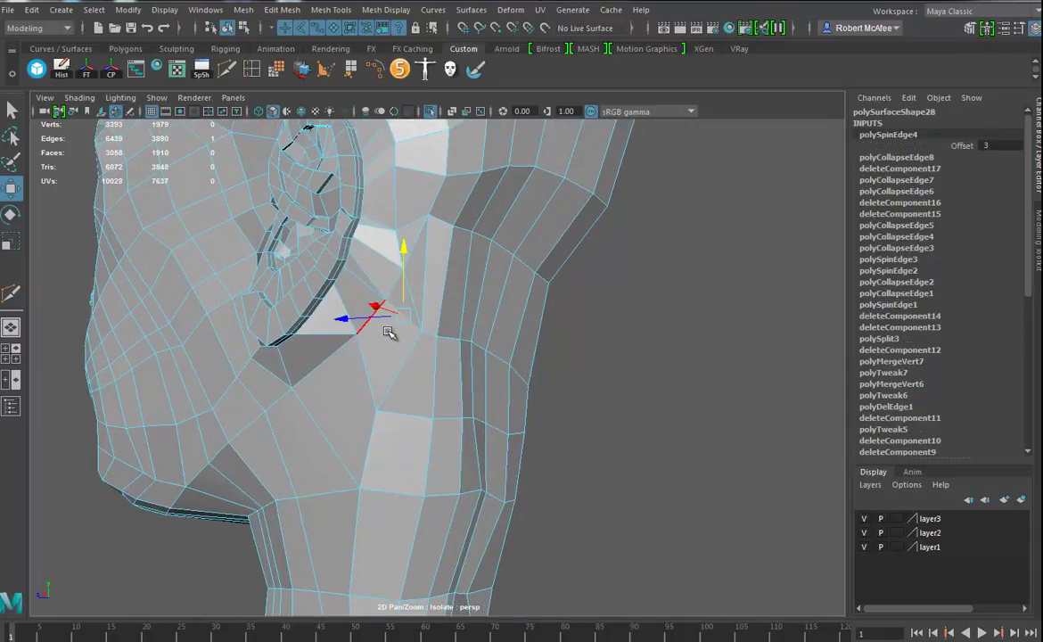
Delete the slanted edge between the back of the ear and the upper neck.
left_click_drag(432, 292, 386, 288, "alt")
left_click(387, 294)
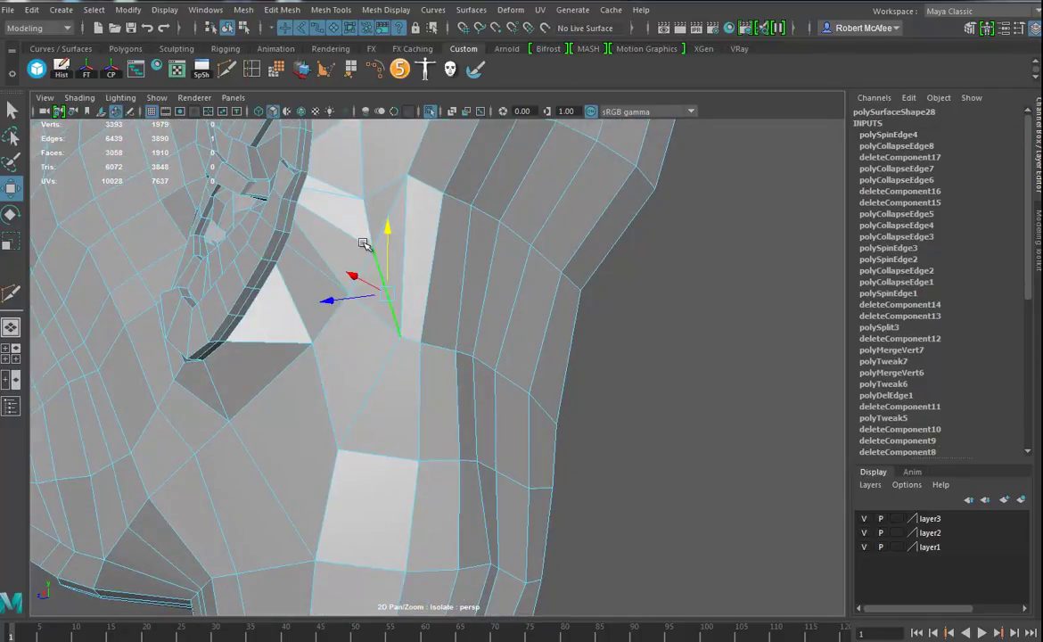
key("Delete")
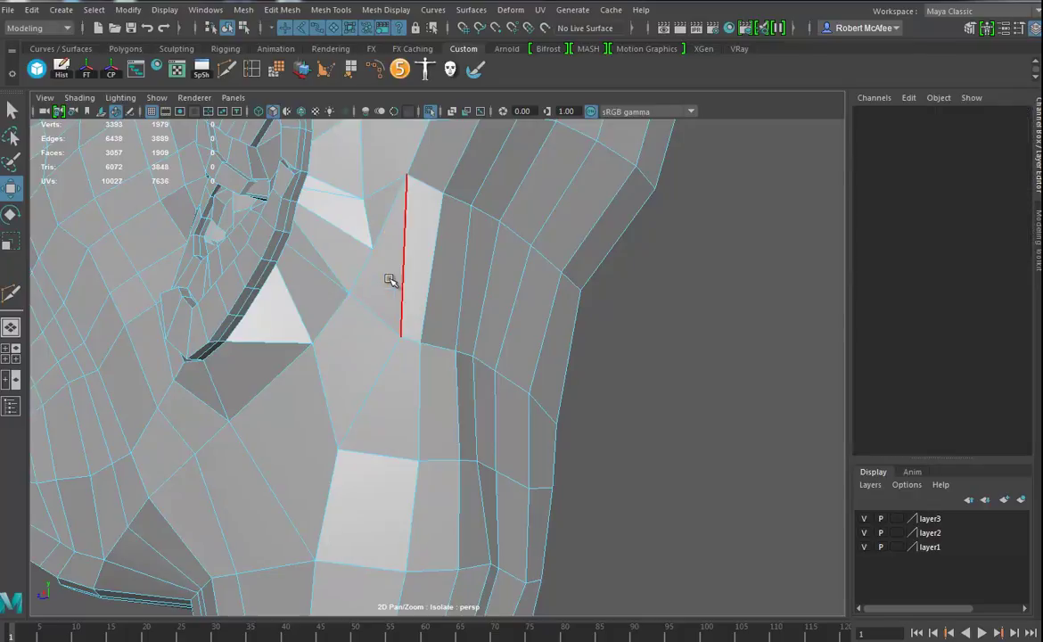
Collapse the short edge where the head meets the back of the ear and delete the surplus upright edge beside it.
left_click_drag(392, 250, 318, 244, "alt")
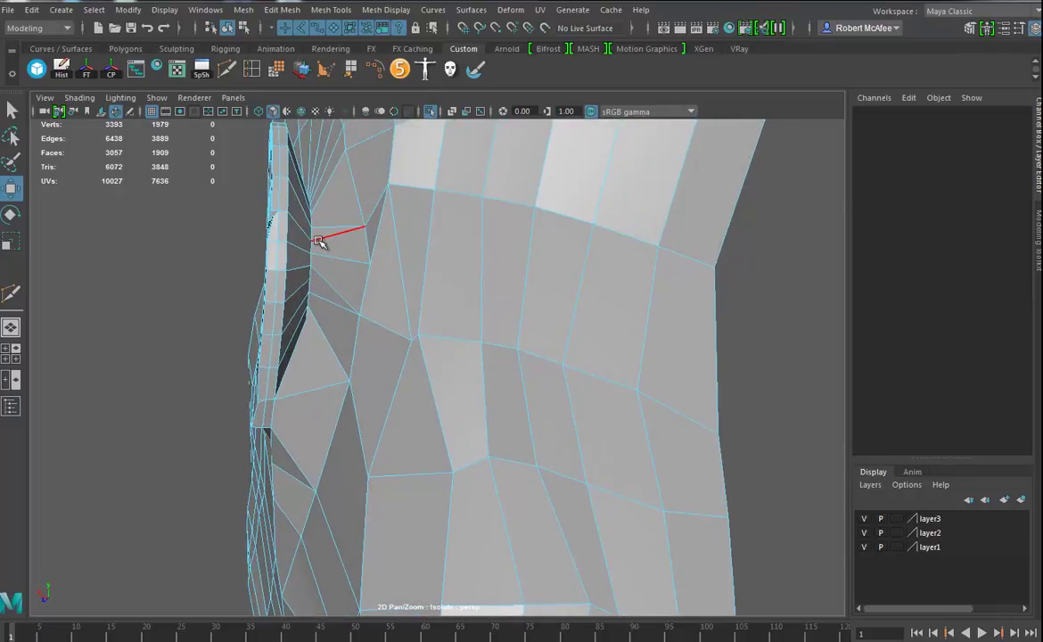
left_click(312, 234)
left_click_drag(392, 236, 339, 258, "alt")
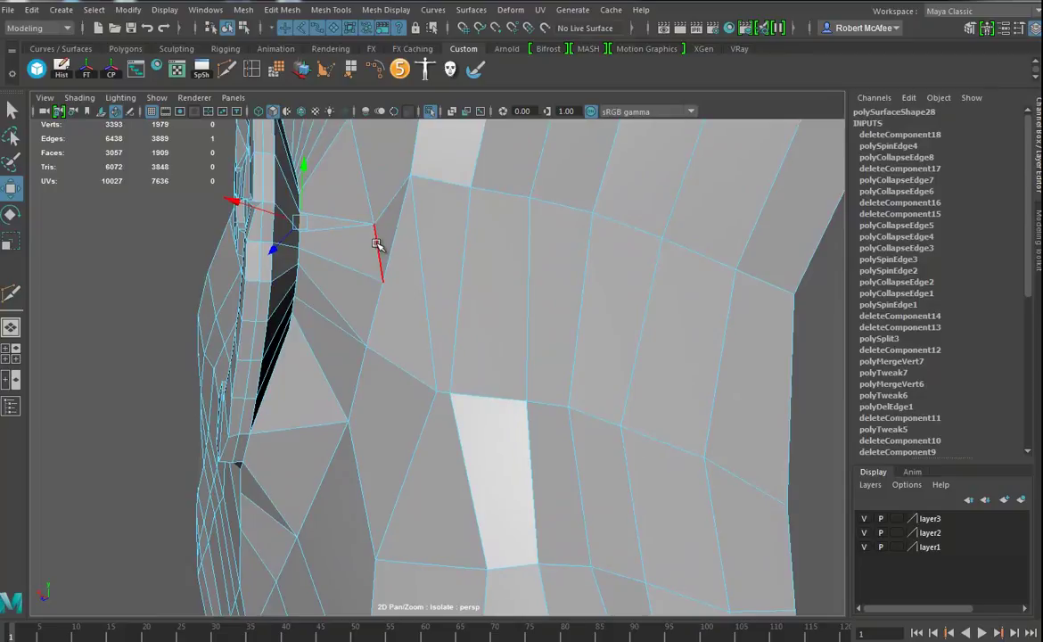
key("g")
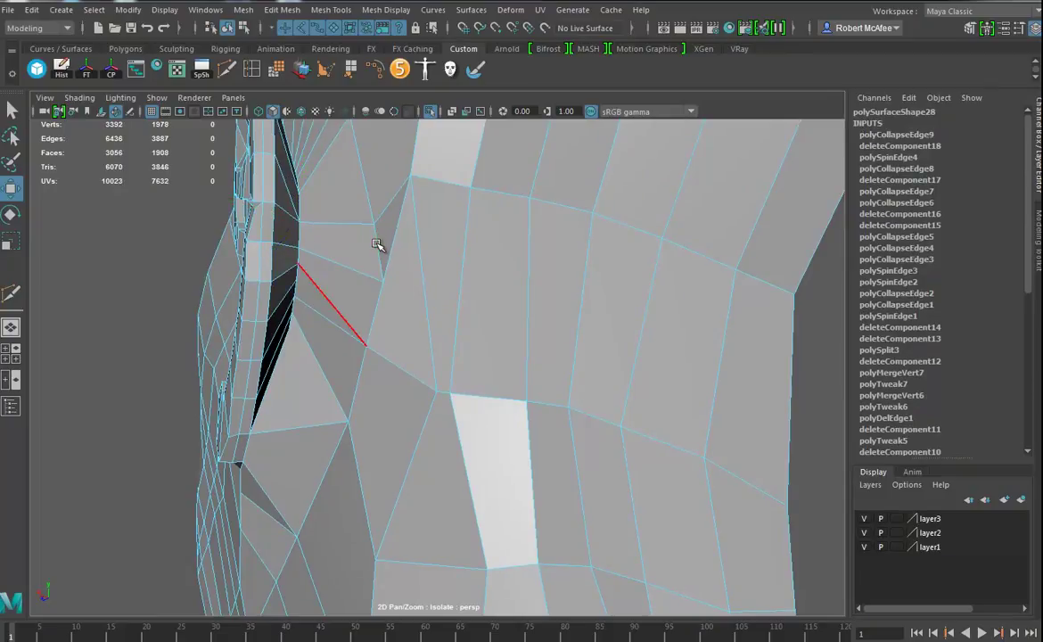
left_click(394, 255)
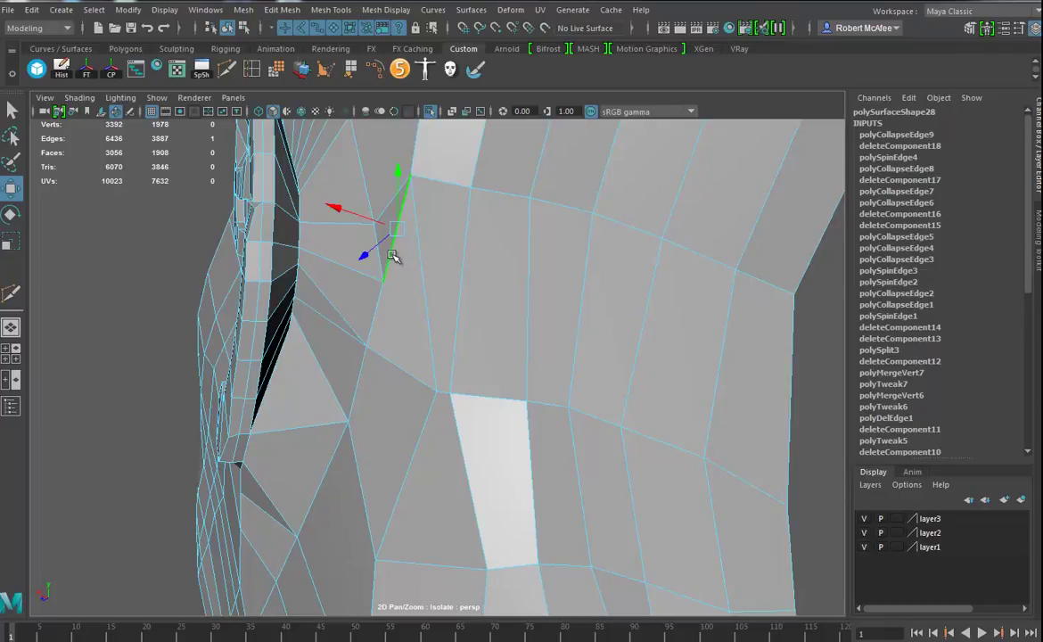
key("Delete")
Cut a new edge line with Multi-Cut from the vertex behind the ear across to the centre line at the back of the head.
left_click_drag(477, 275, 448, 356, "alt")
left_click_drag(522, 380, 386, 331, "alt")
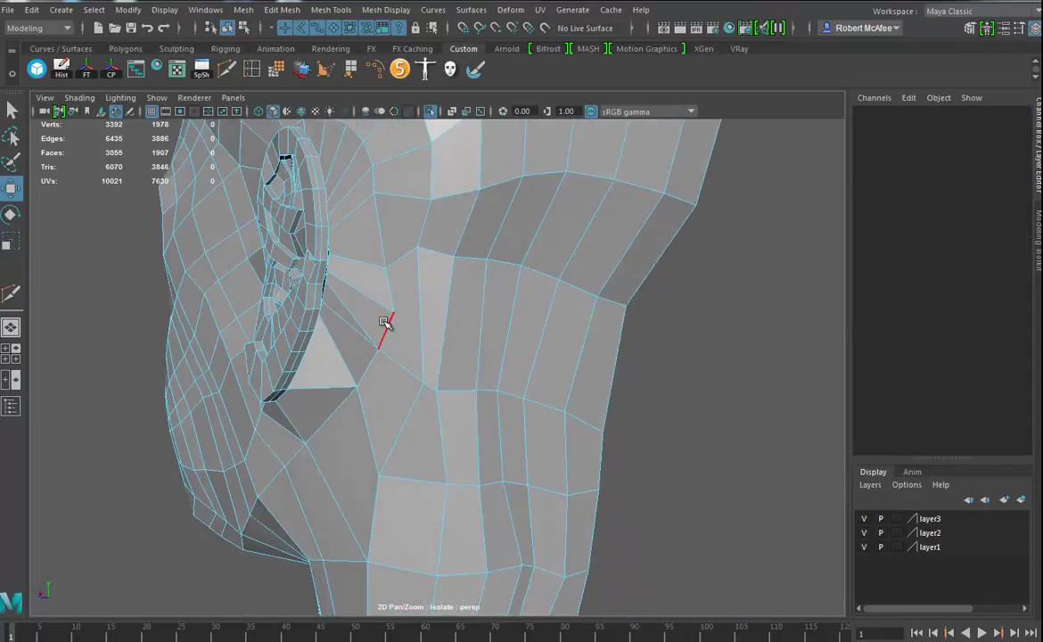
left_click(223, 68)
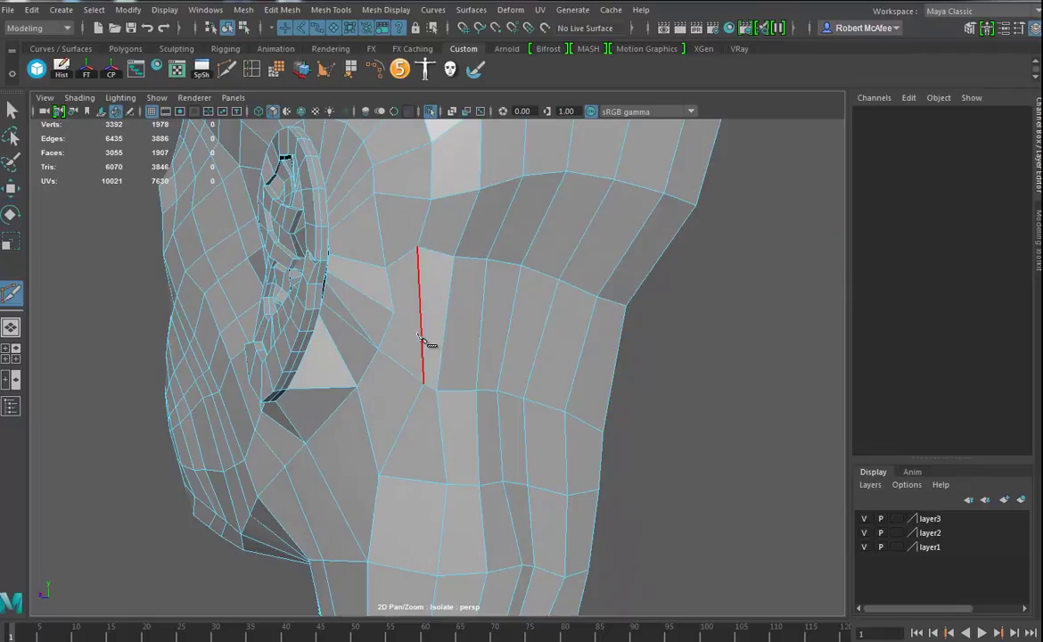
left_click(615, 366)
key("Return")
Add the further Multi-Cut edges on the head around the ear.
left_click_drag(663, 386, 540, 389, "alt")
right_click_drag(540, 389, 742, 368, "alt")
middle_click_drag(401, 365, 532, 273, "alt")
left_click_drag(531, 273, 652, 309, "alt")
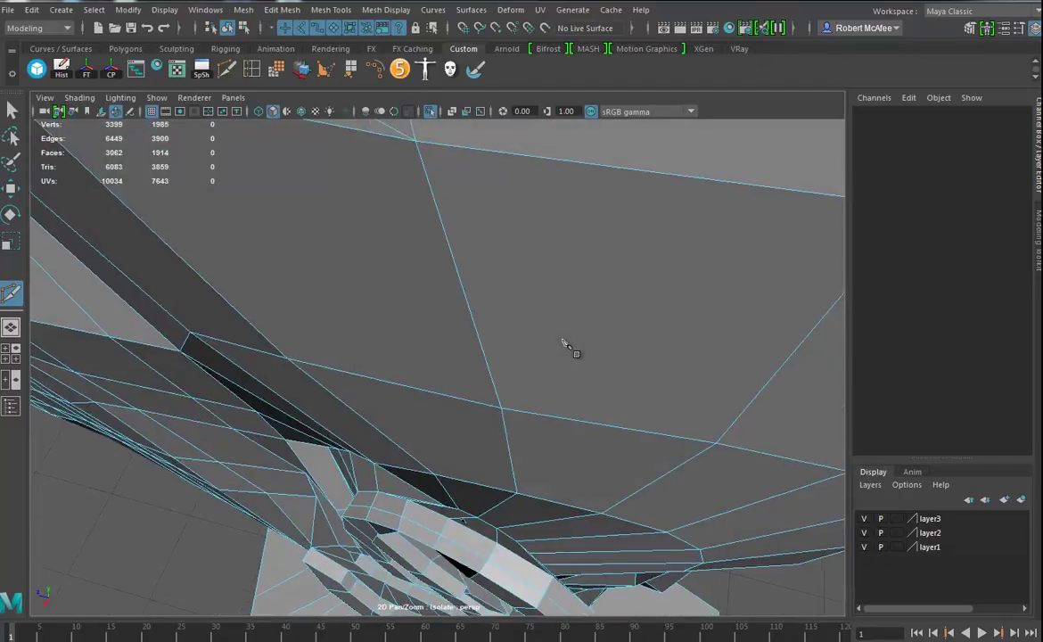
left_click_drag(621, 222, 410, 331, "alt")
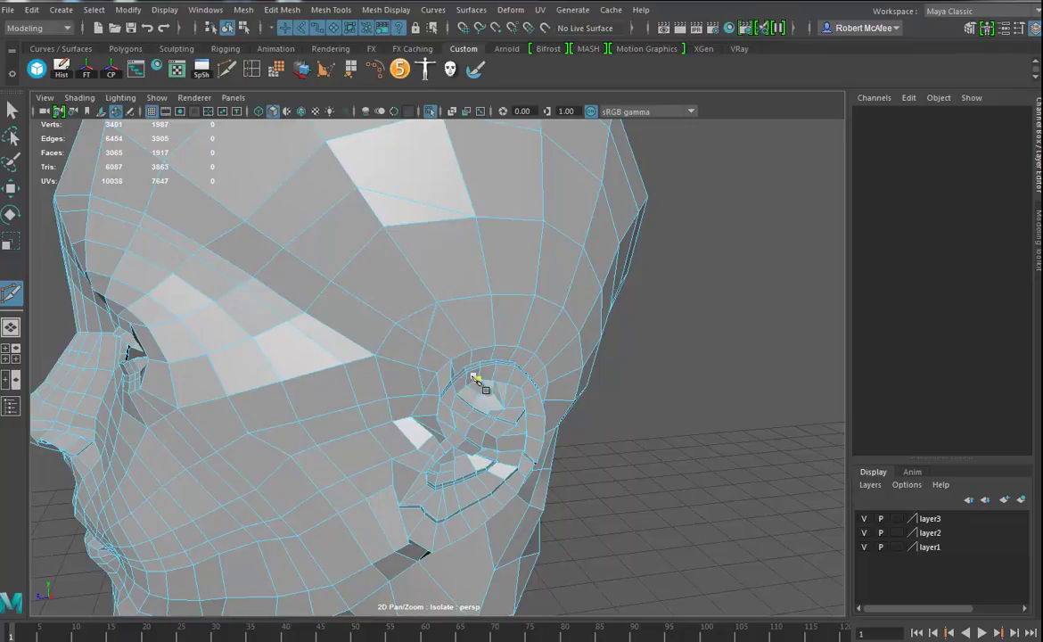
Delete the two surplus edges on the side of the head, just in front of and above the ear.
key("w")
left_click(431, 386)
key("Delete")
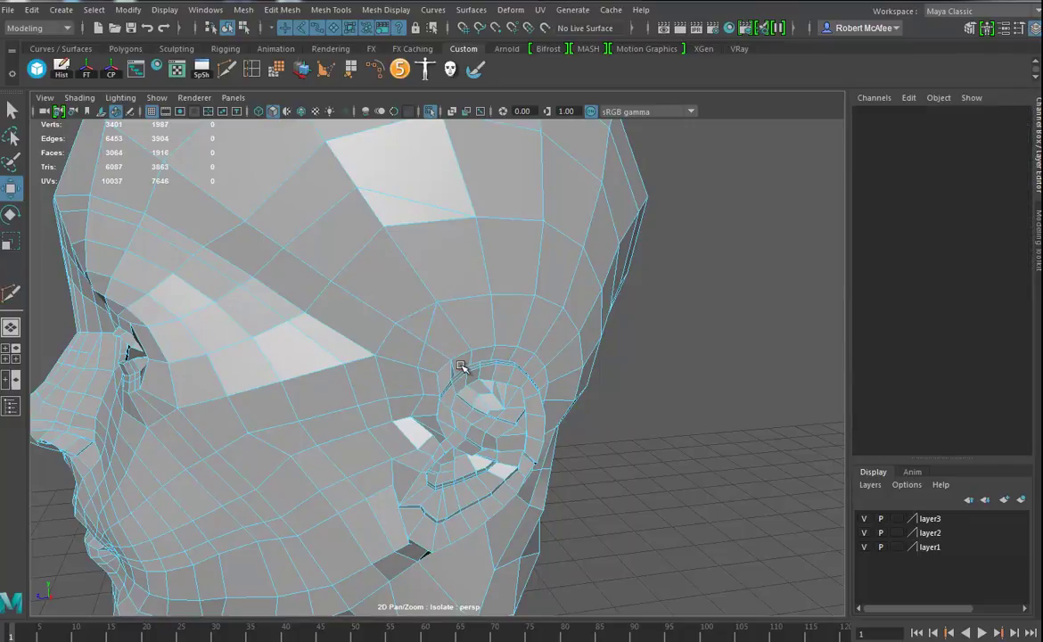
left_click(425, 310)
left_click_drag(454, 326, 458, 386, "alt")
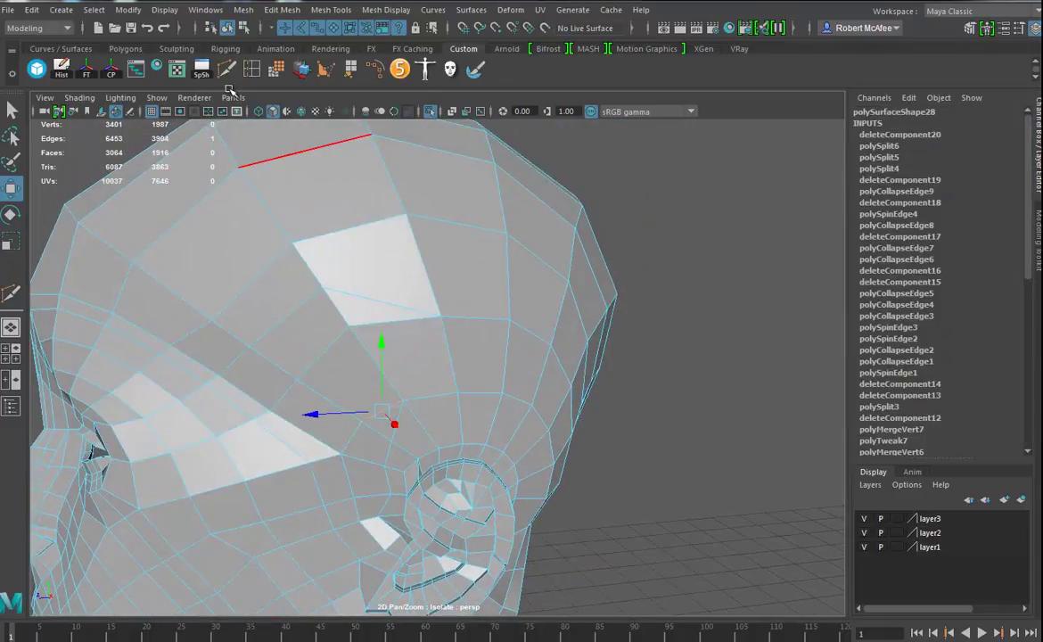
key("Delete")
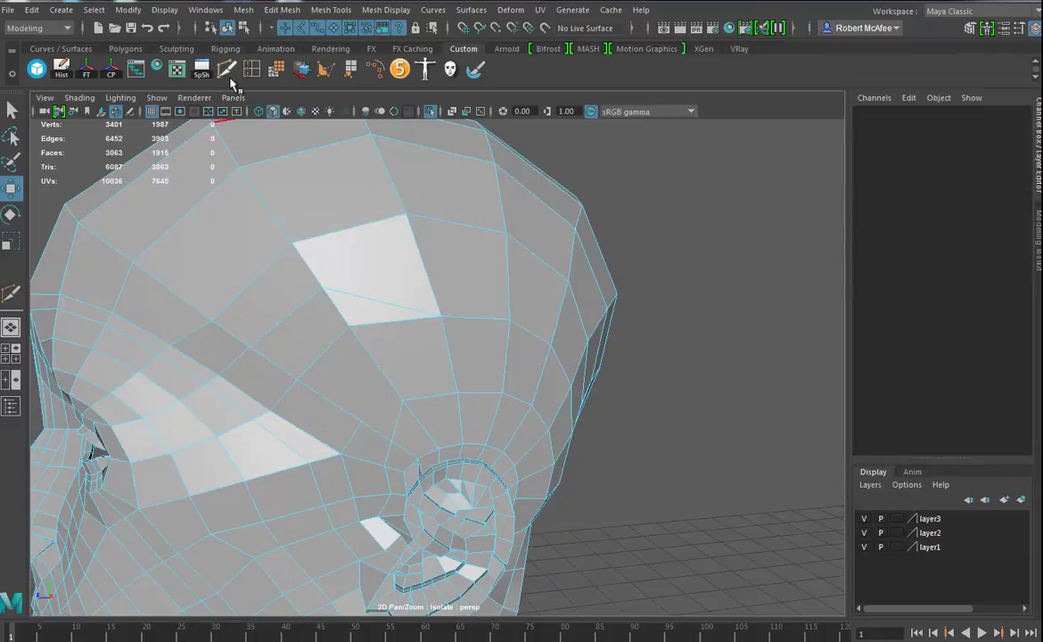
Cut a new edge line above the ear with Multi-Cut and delete the adjoining edge at the bottom of the pale face.
key("y")
left_click(361, 421)
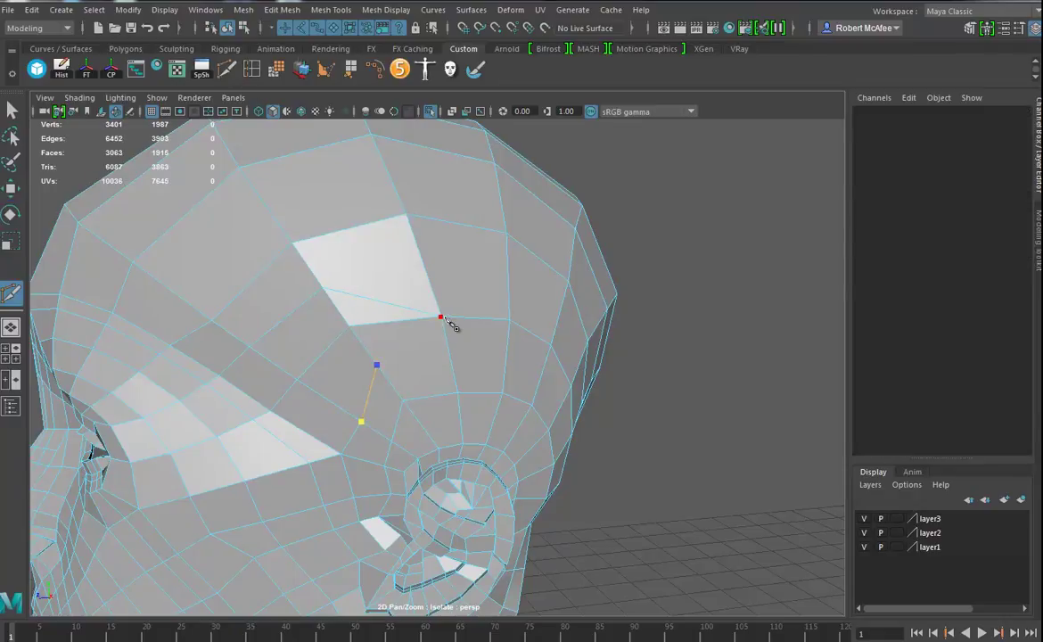
key("w")
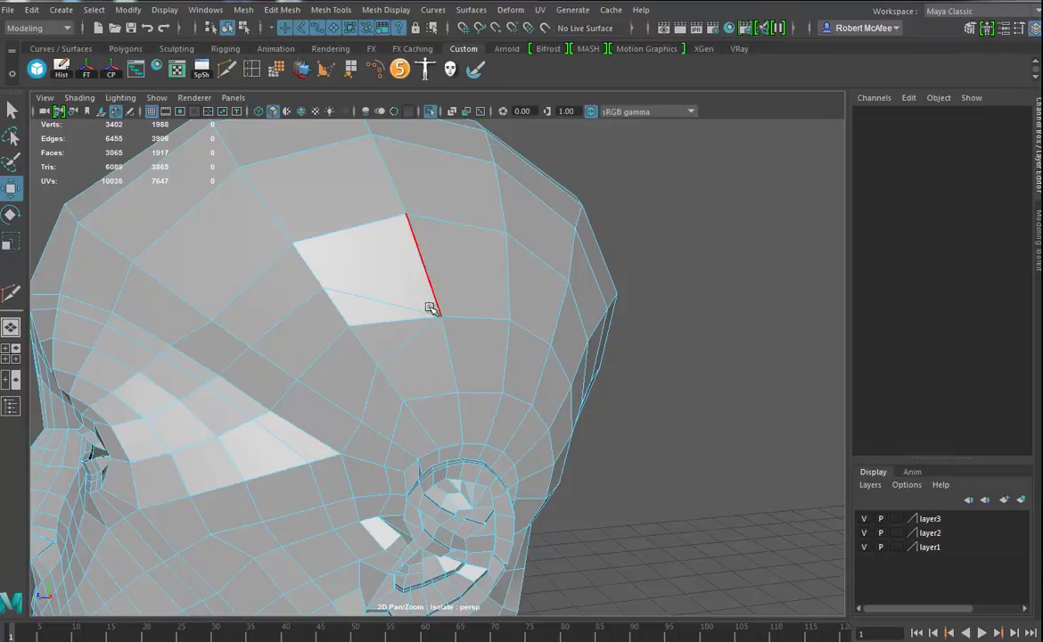
left_click(398, 324)
key("Delete")
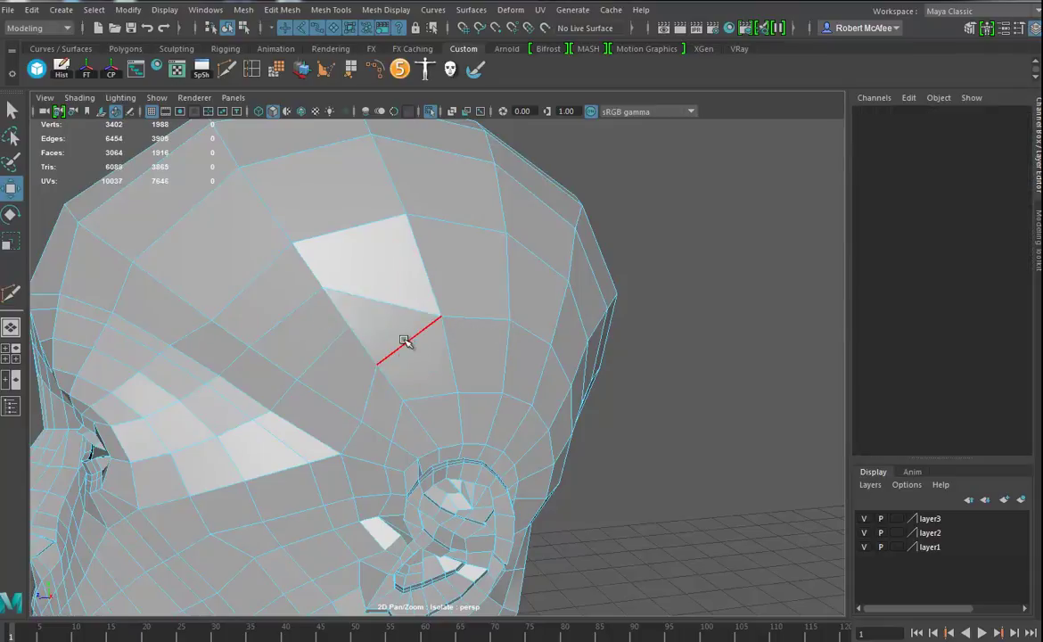
Return the body mesh to object mode and delete its construction history.
left_click_drag(405, 338, 415, 370, "alt")
right_click_drag(414, 370, 389, 380, "alt")
middle_click_drag(389, 379, 387, 343, "alt")
left_click_drag(425, 355, 436, 335, "alt")
scroll(376, 339, "down", 3)
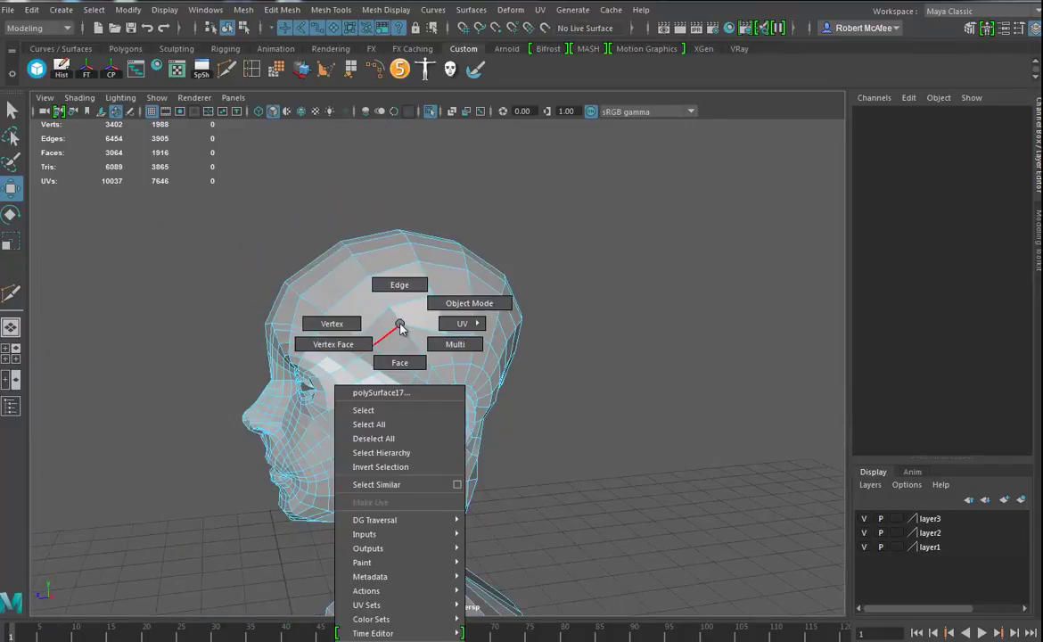
left_click(436, 307)
key("alt+shift+d")
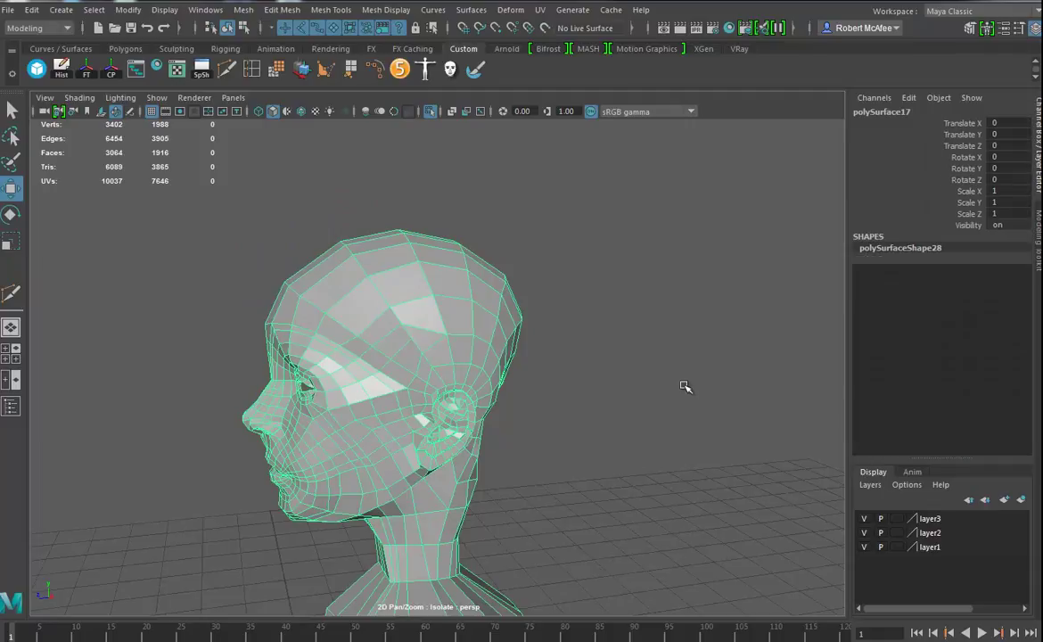
Open the Sculpt Geometry Tool settings for the body mesh and reset the tool to its defaults.
left_click_drag(455, 394, 337, 196, "alt")
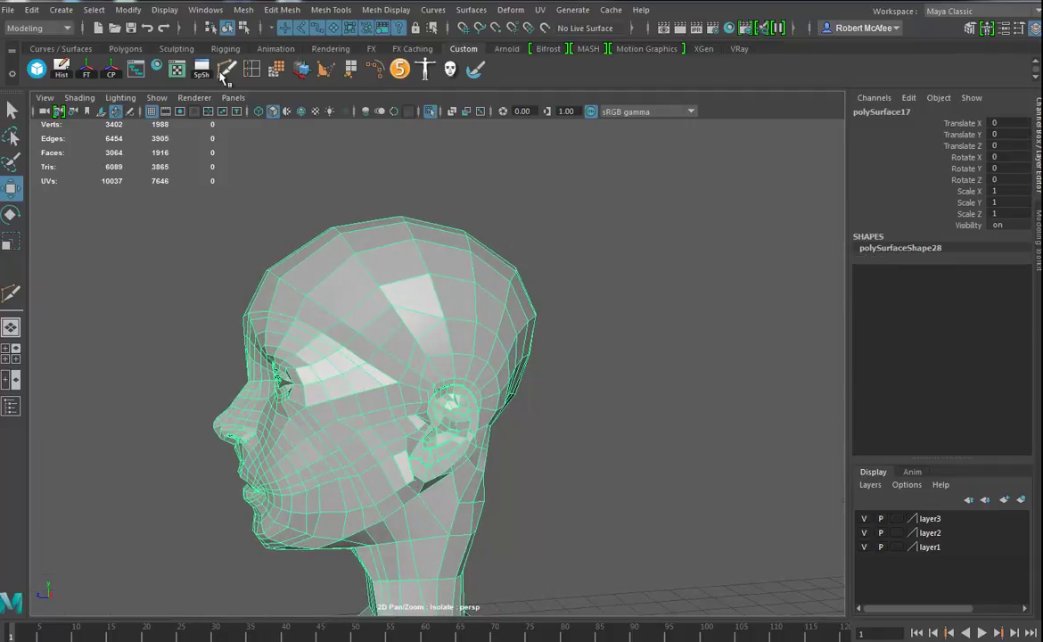
right_click(407, 274)
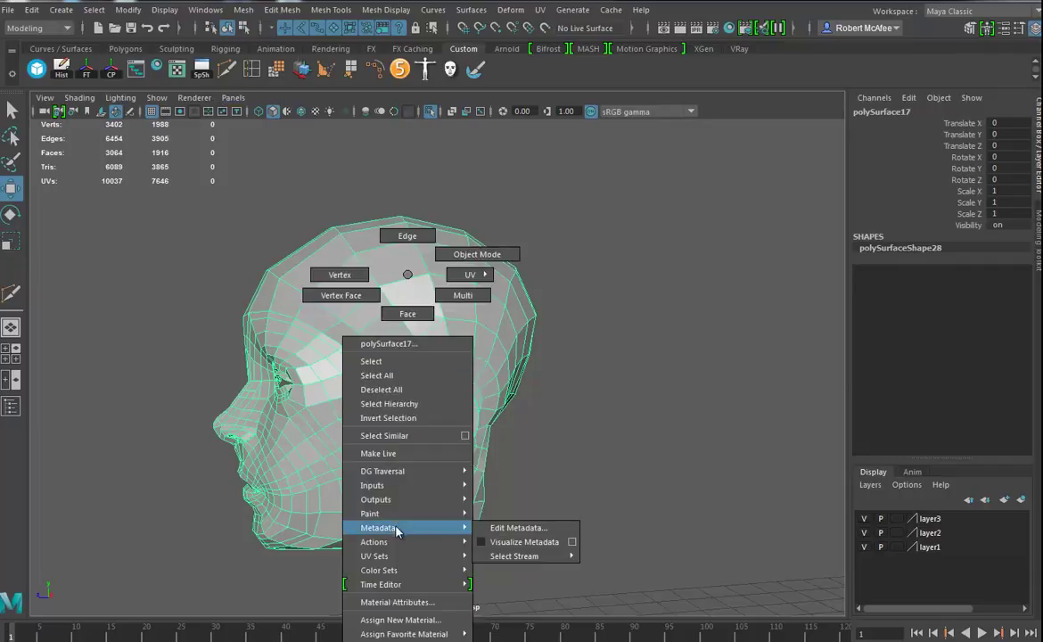
mouse_move(400, 523)
left_click(501, 542)
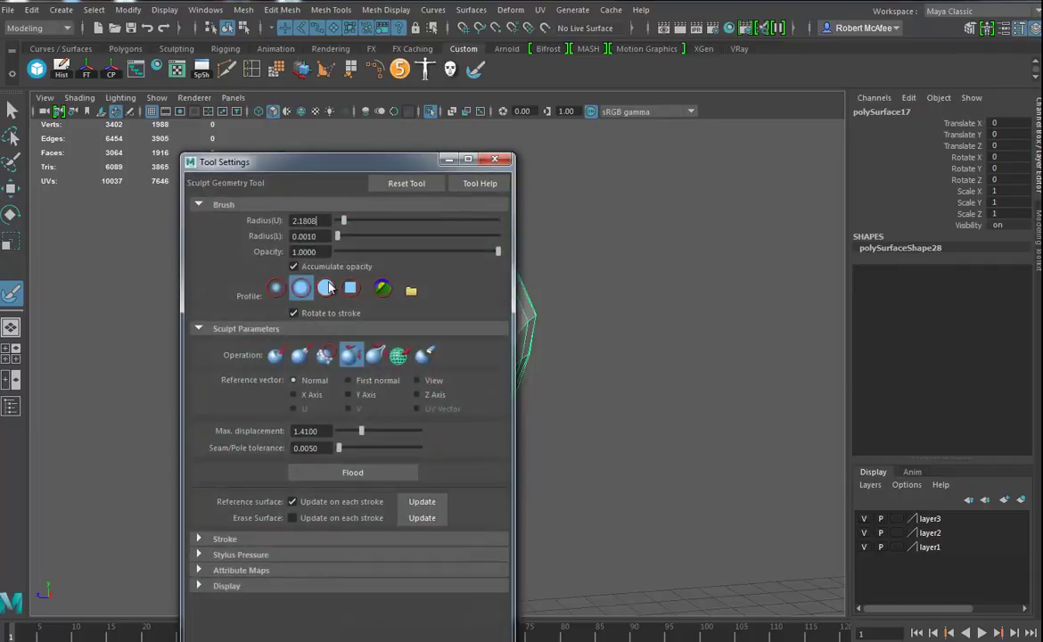
left_click_drag(317, 161, 679, 108)
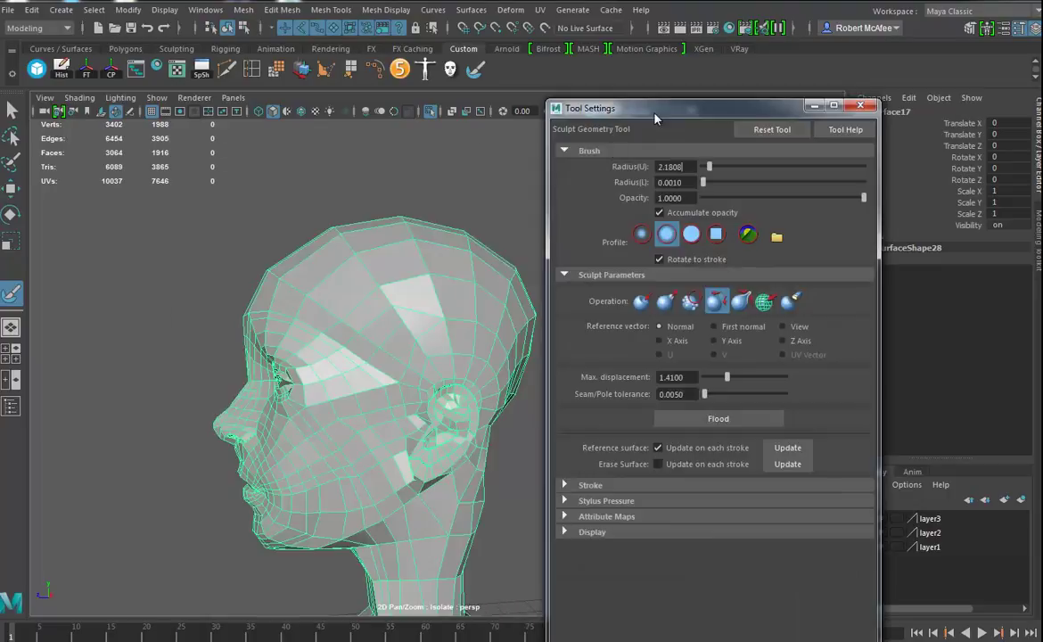
left_click_drag(381, 305, 397, 326, "alt")
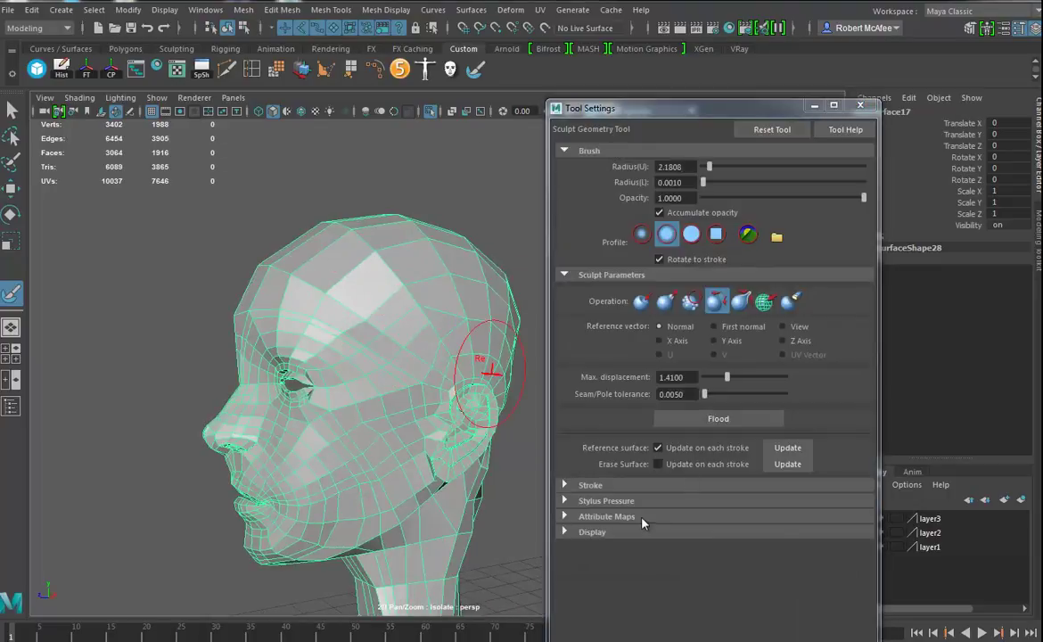
left_click(759, 131)
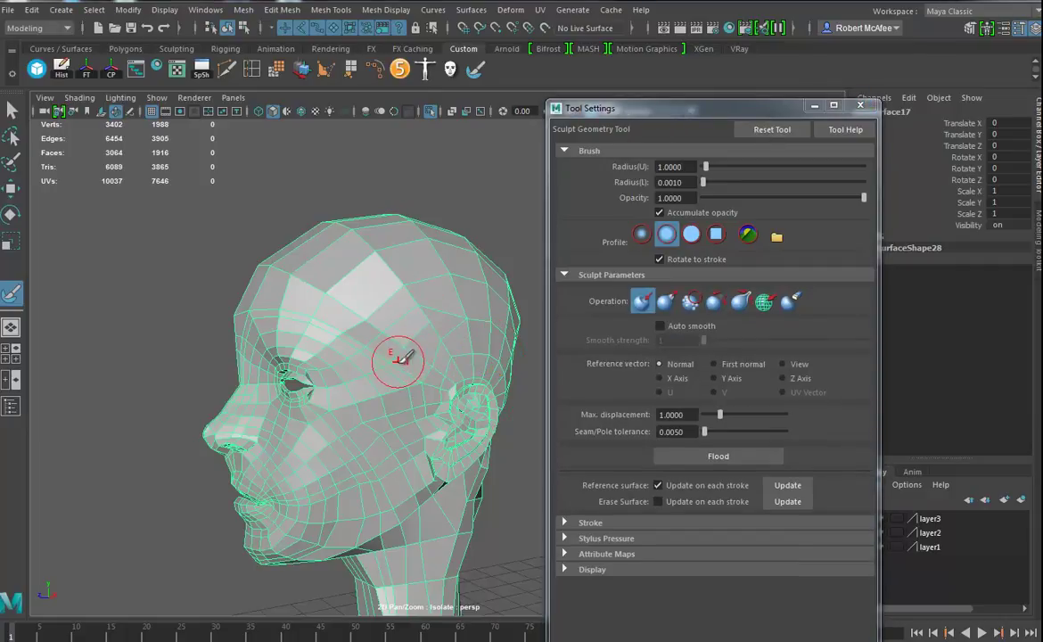
Enlarge the sculpt brush to a radius of about 1.59 and set its operation to Relax.
key("b")
mouse_move(399, 359)
left_mouse_down()
mouse_move(442, 362)
mouse_move(417, 329)
left_mouse_up()
key("ctrl+z")
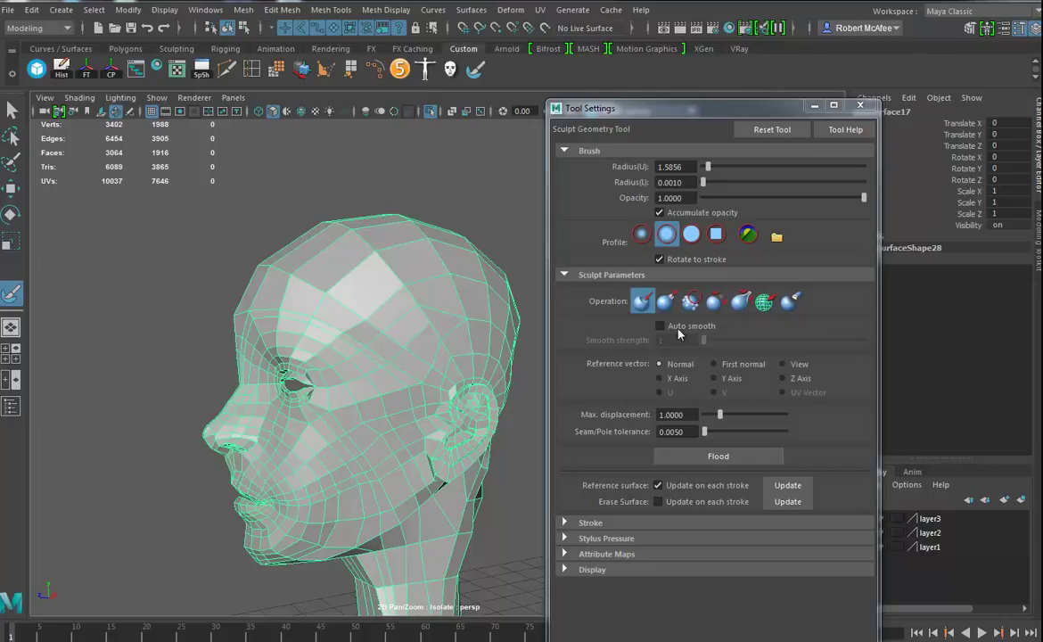
left_click(716, 302)
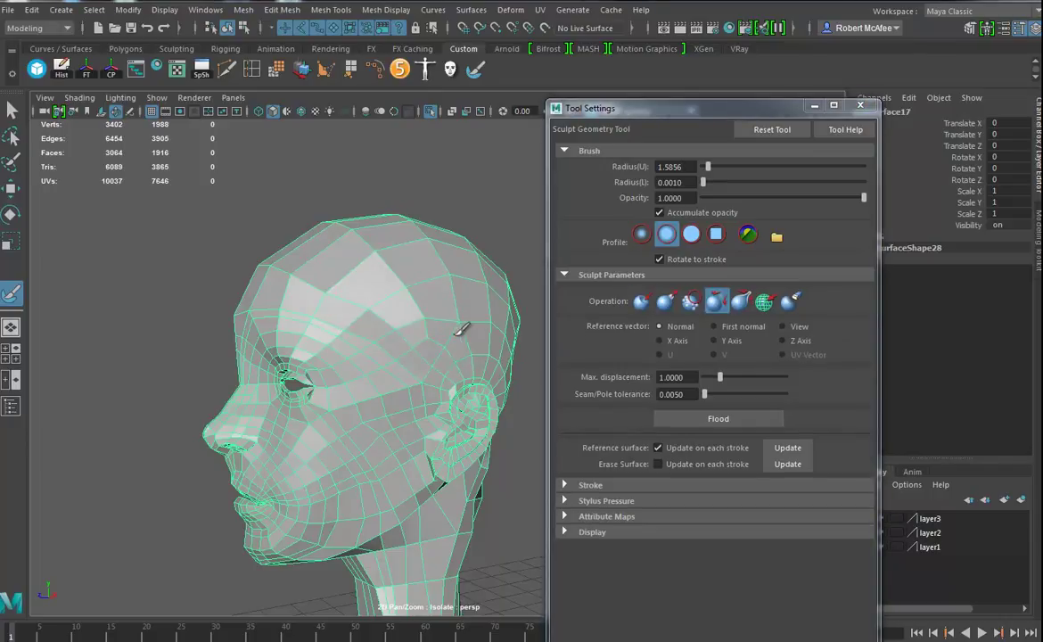
Relax the mesh over the side of the head, cheek and forehead, reducing the brush radius to about 0.91 for the finer areas.
left_click_drag(423, 328, 392, 349, "alt")
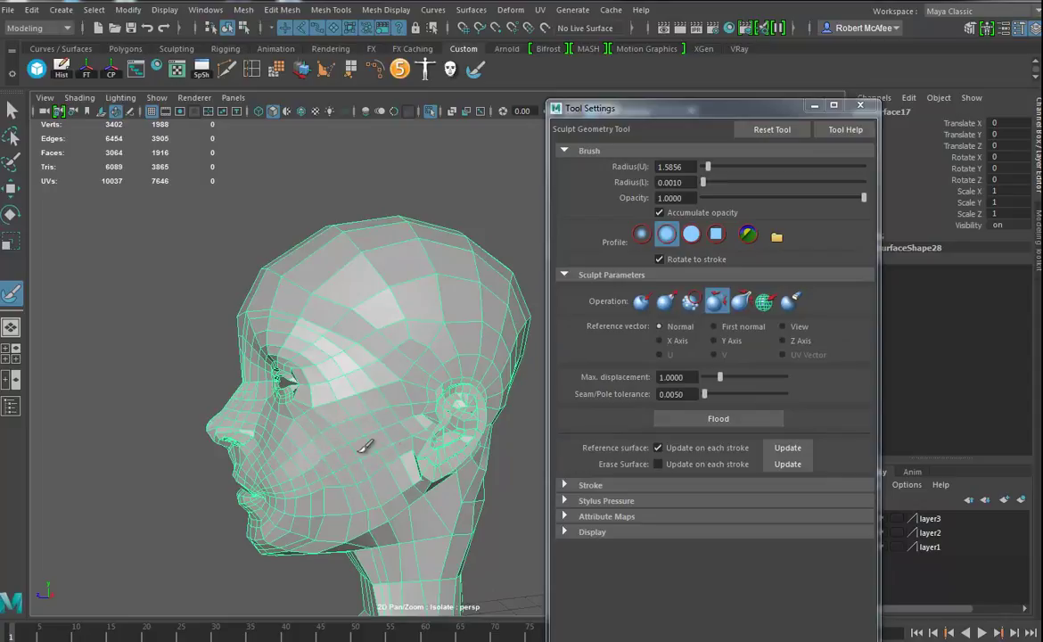
left_click_drag(333, 504, 361, 465, "alt")
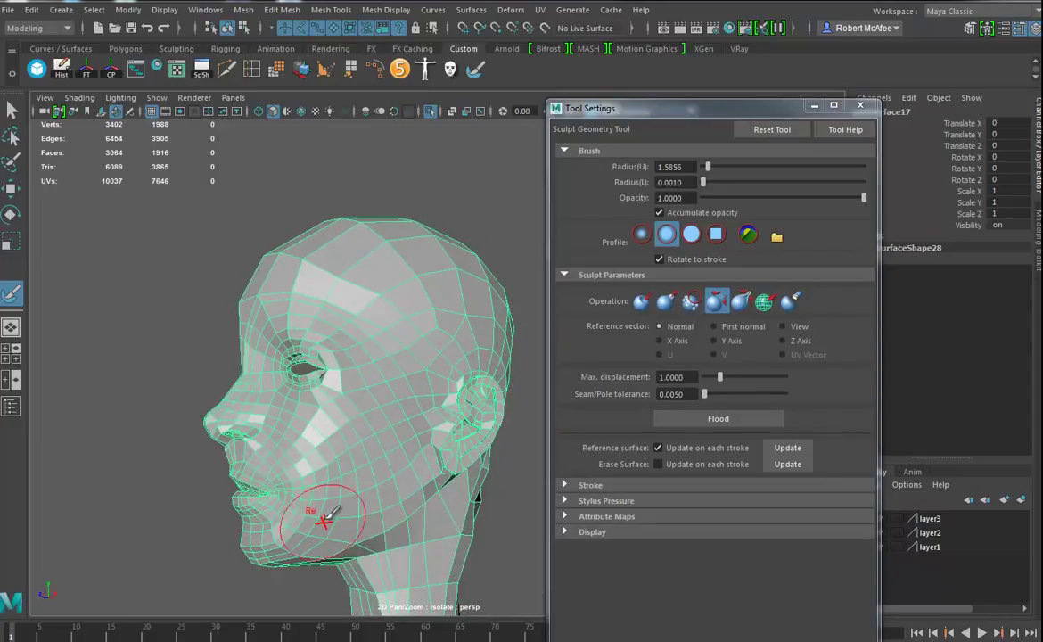
mouse_move(321, 435)
left_mouse_down("alt")
mouse_move(391, 396)
mouse_move(415, 356)
left_mouse_up("alt")
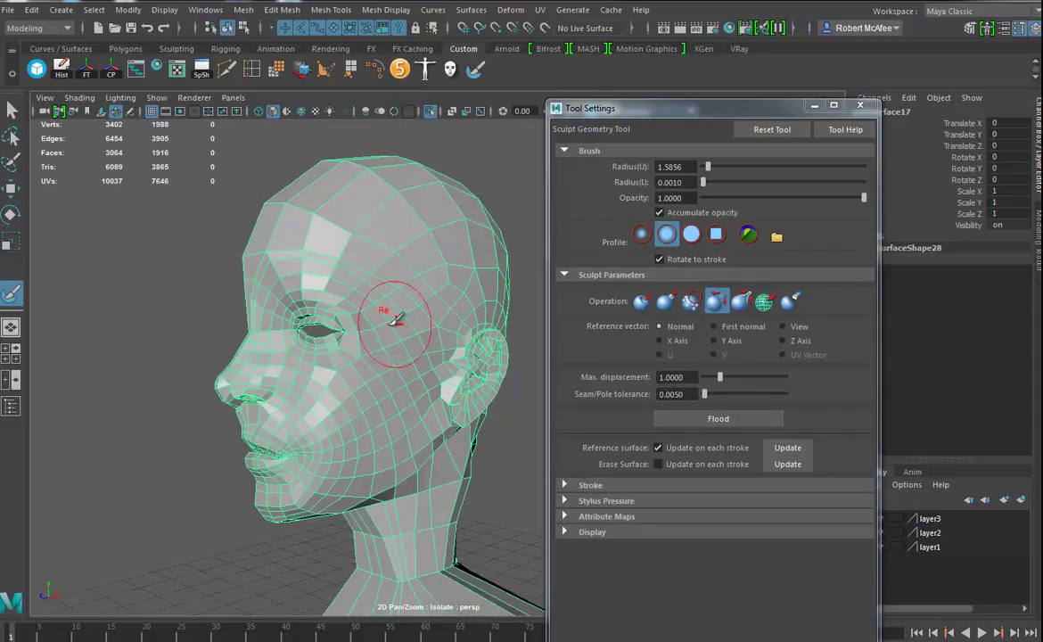
mouse_move(363, 279)
left_mouse_down("alt")
mouse_move(424, 289)
mouse_move(354, 237)
left_mouse_up("alt")
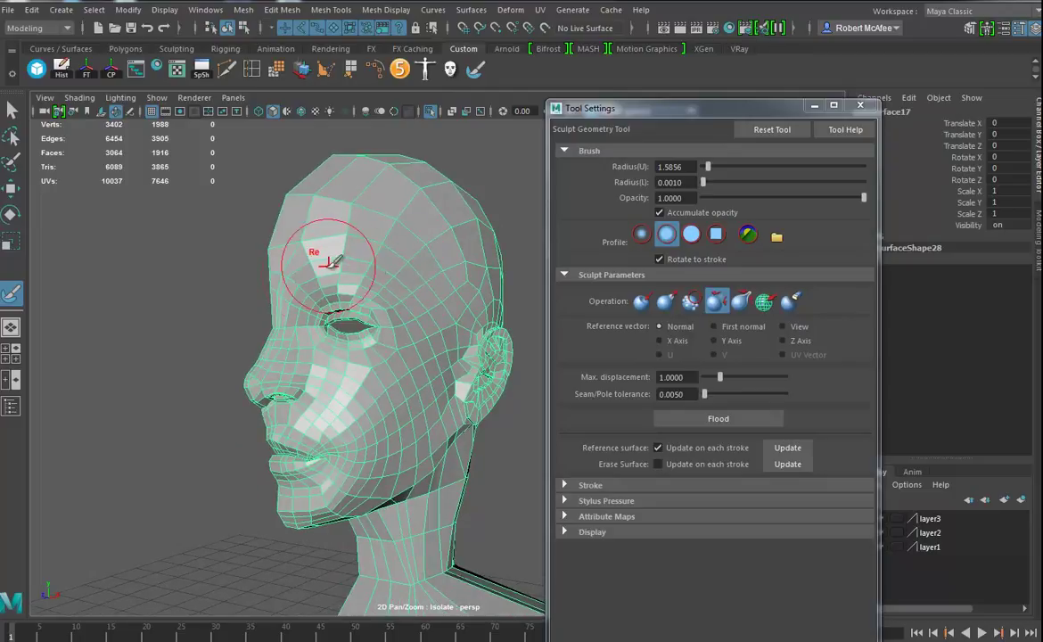
mouse_move(310, 354)
left_mouse_down("alt")
mouse_move(332, 344)
mouse_move(348, 355)
left_mouse_up("alt")
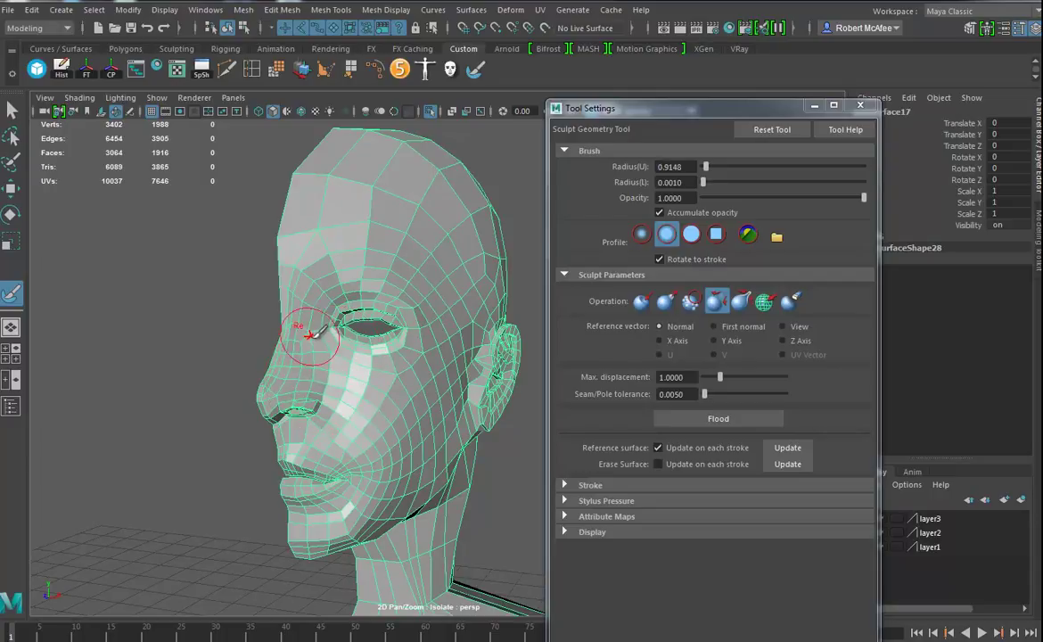
Relax the mesh under the chin and down the neck, enlarging the brush radius to about 1.52.
mouse_move(323, 272)
left_mouse_down("alt")
mouse_move(326, 299)
mouse_move(403, 344)
mouse_move(372, 409)
mouse_move(354, 354)
left_mouse_up("alt")
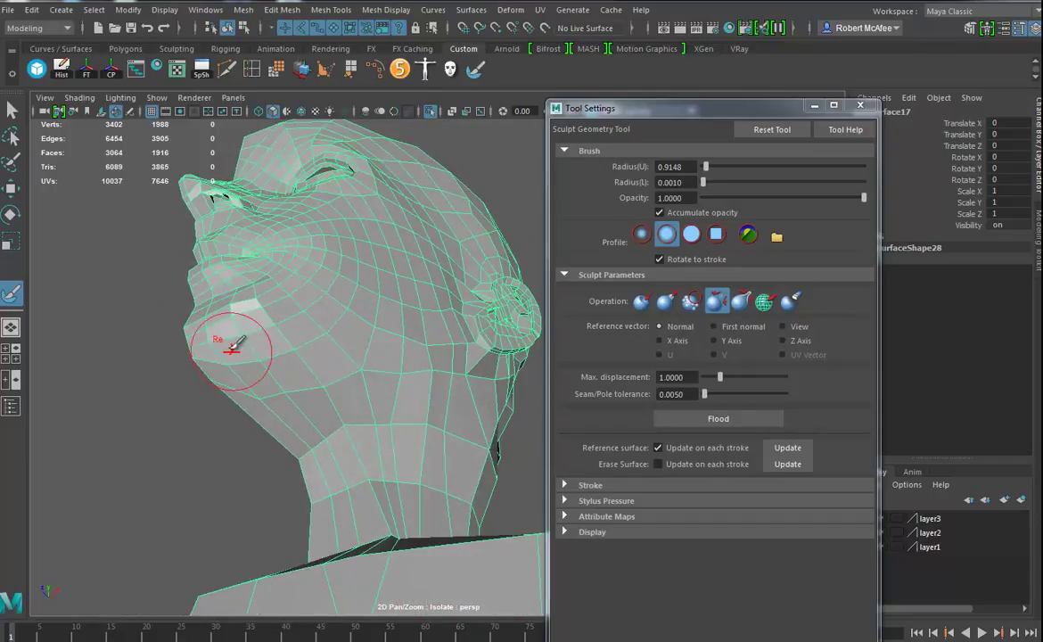
mouse_move(354, 373)
left_mouse_down("alt")
mouse_move(422, 383)
mouse_move(366, 438)
mouse_move(401, 483)
mouse_move(438, 415)
mouse_move(413, 436)
left_mouse_up("alt")
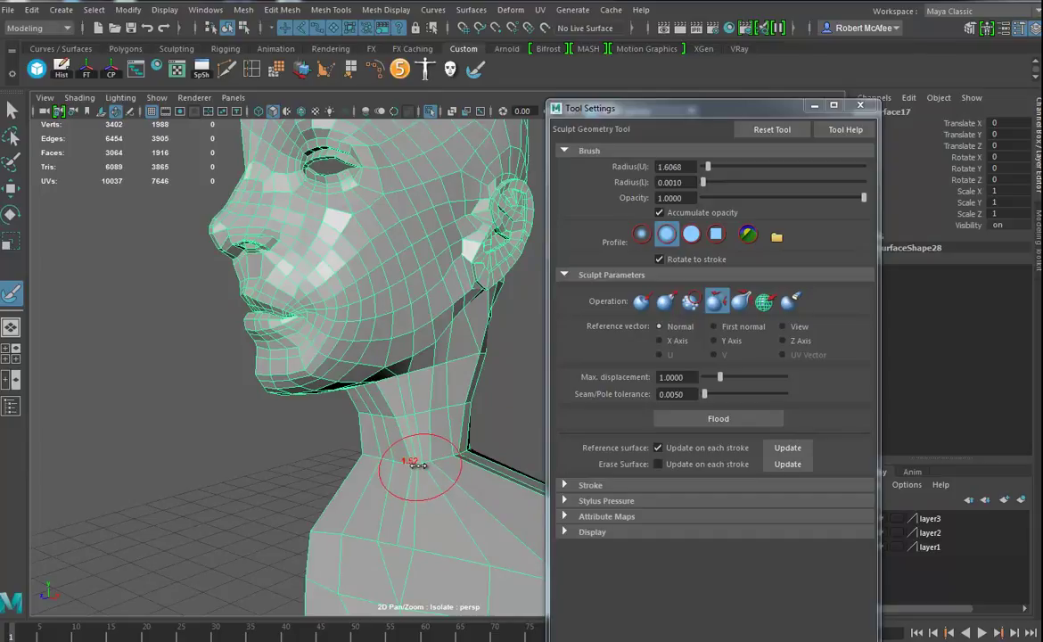
left_click_drag(405, 414, 417, 487, "alt")
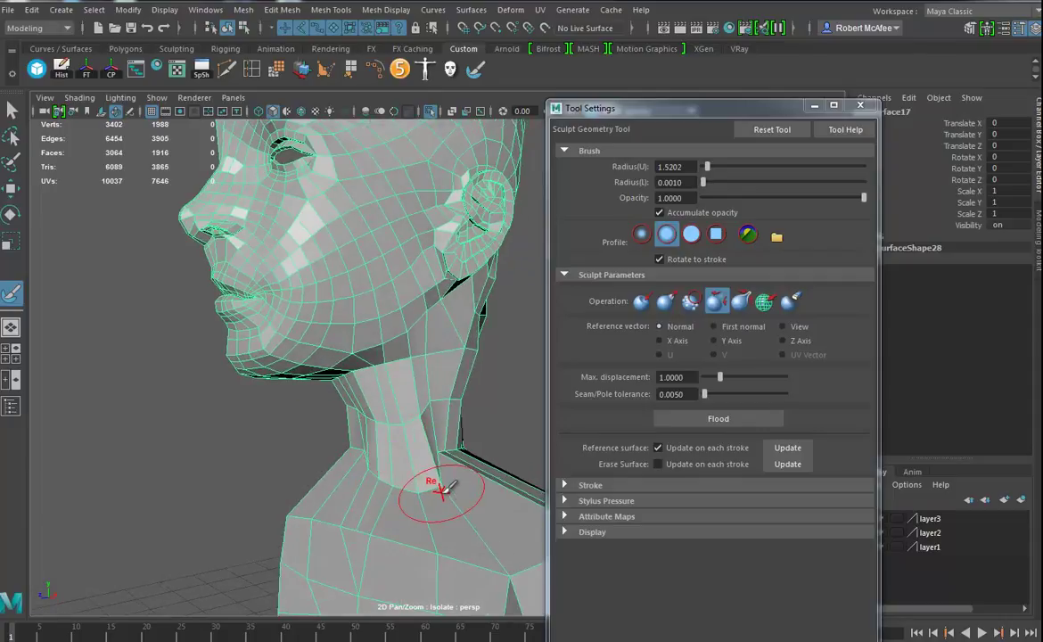
mouse_move(447, 500)
left_mouse_down("alt")
mouse_move(416, 482)
mouse_move(398, 505)
left_mouse_up("alt")
Relax the mesh on the back of the head and neck behind the ear.
left_click_drag(401, 374, 364, 437, "alt")
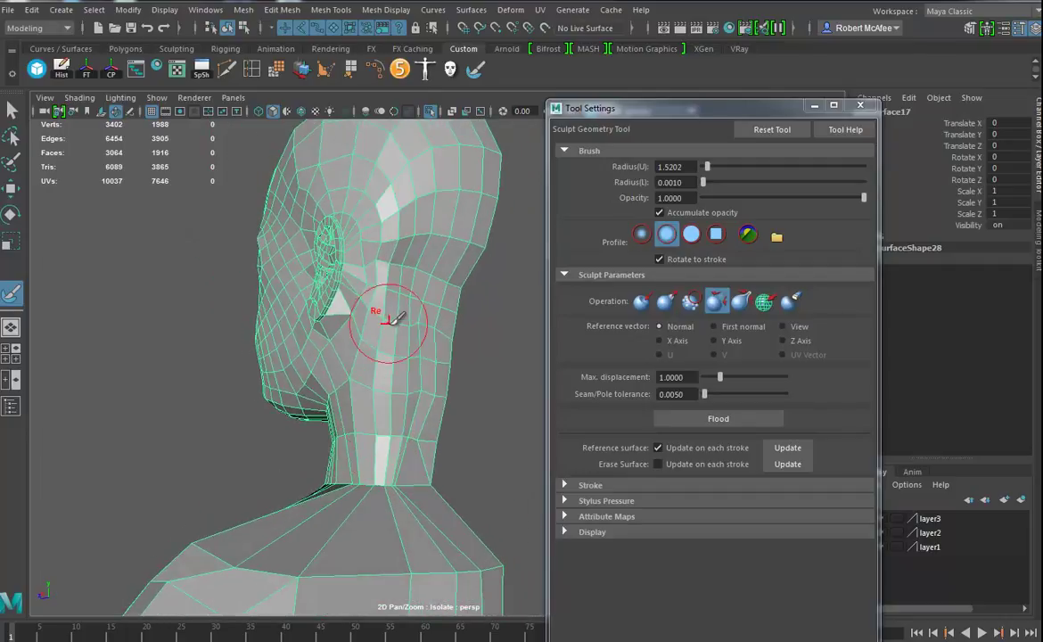
middle_click_drag(391, 303, 368, 400, "alt")
left_click_drag(368, 401, 412, 393, "alt")
left_click_drag(379, 235, 387, 294)
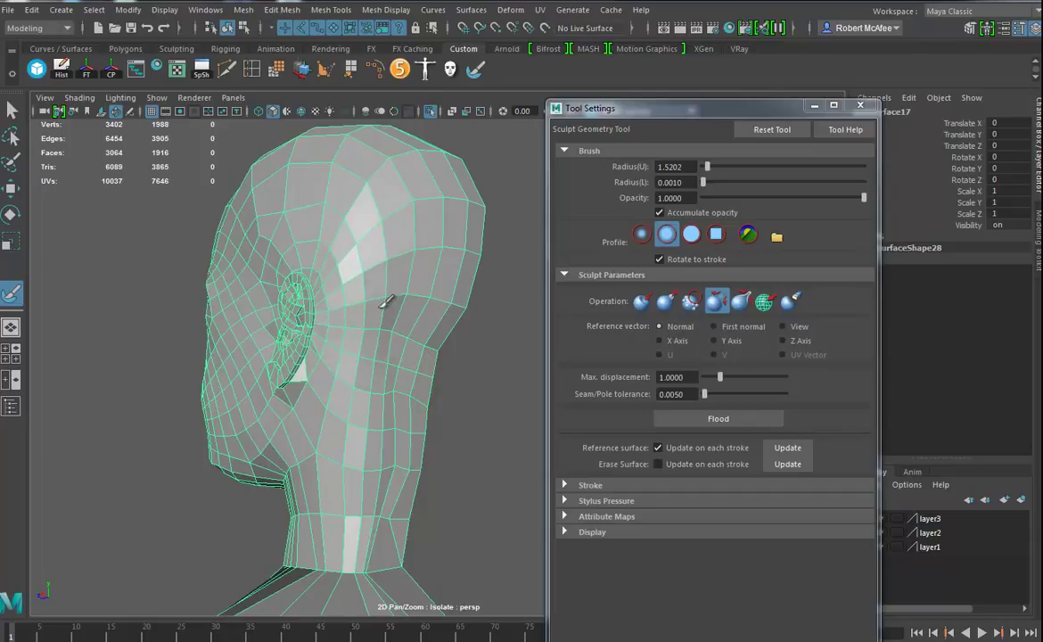
mouse_move(339, 481)
left_mouse_down("alt")
mouse_move(365, 434)
mouse_move(355, 428)
mouse_move(337, 463)
mouse_move(376, 455)
left_mouse_up("alt")
left_click_drag(378, 342, 468, 315, "alt")
Relax the mesh on the shoulder and upper chest, and leave the sculpt brush for the Move tool.
left_click_drag(381, 372, 475, 386, "alt")
right_click_drag(475, 386, 428, 401, "alt")
middle_click_drag(473, 544, 438, 435, "alt")
left_click_drag(438, 435, 403, 361, "alt")
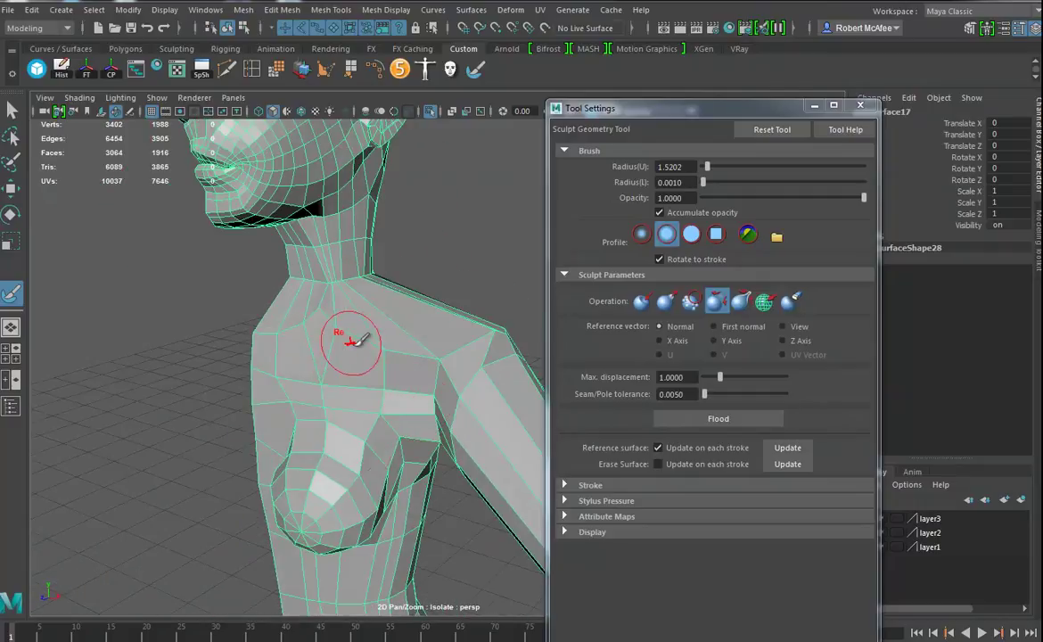
mouse_move(369, 411)
left_mouse_down("alt")
mouse_move(193, 409)
mouse_move(357, 419)
mouse_move(342, 408)
left_mouse_up("alt")
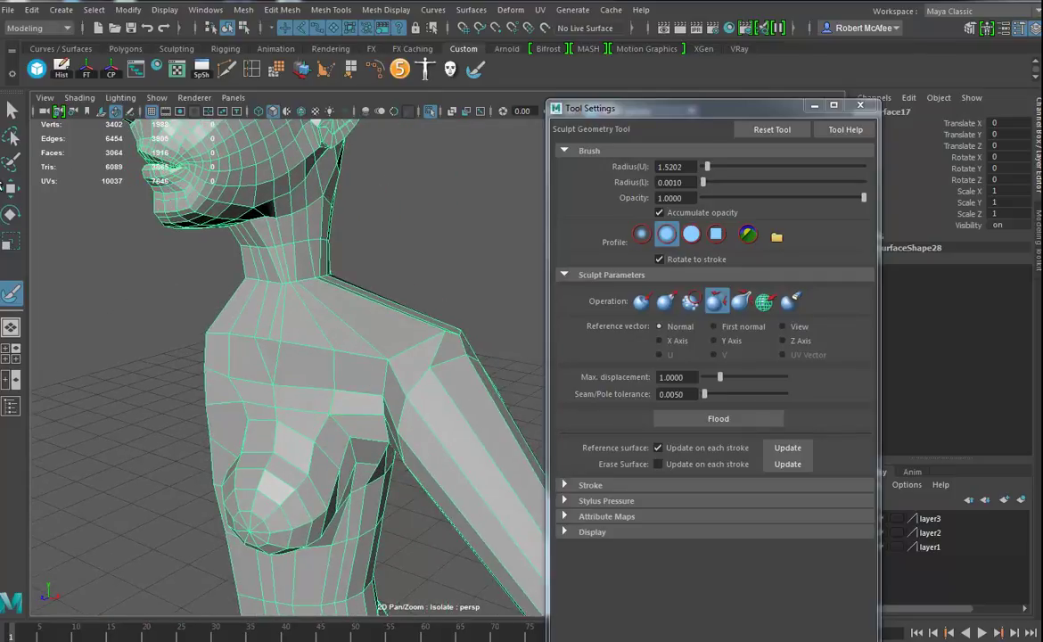
left_click(12, 189)
Cut a new edge line with Multi-Cut on the back of the torso beneath the shoulder, near the armpit.
left_click_drag(396, 412, 294, 401, "alt")
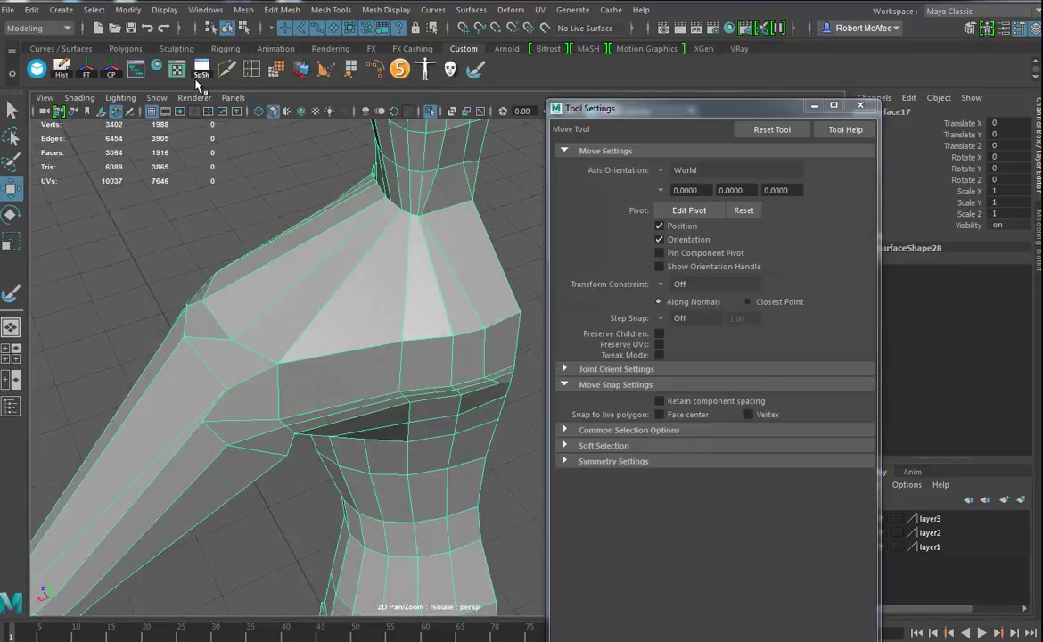
left_click(229, 71)
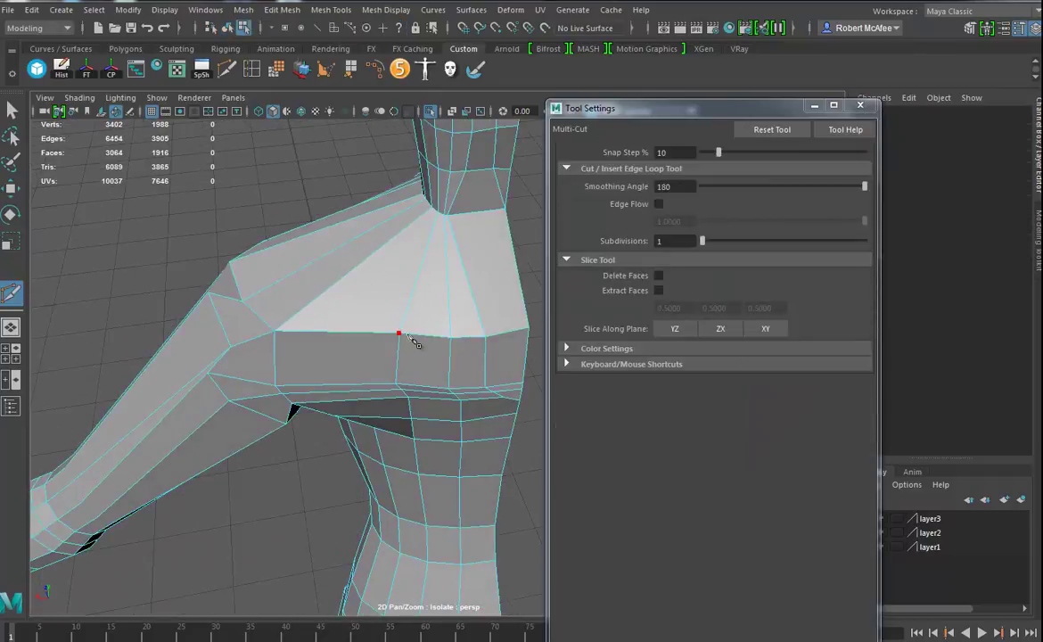
left_click_drag(356, 227, 438, 312, "alt")
left_click_drag(403, 409, 432, 428, "alt")
left_click(390, 440)
left_click_drag(508, 394, 434, 435, "alt")
right_click(389, 361)
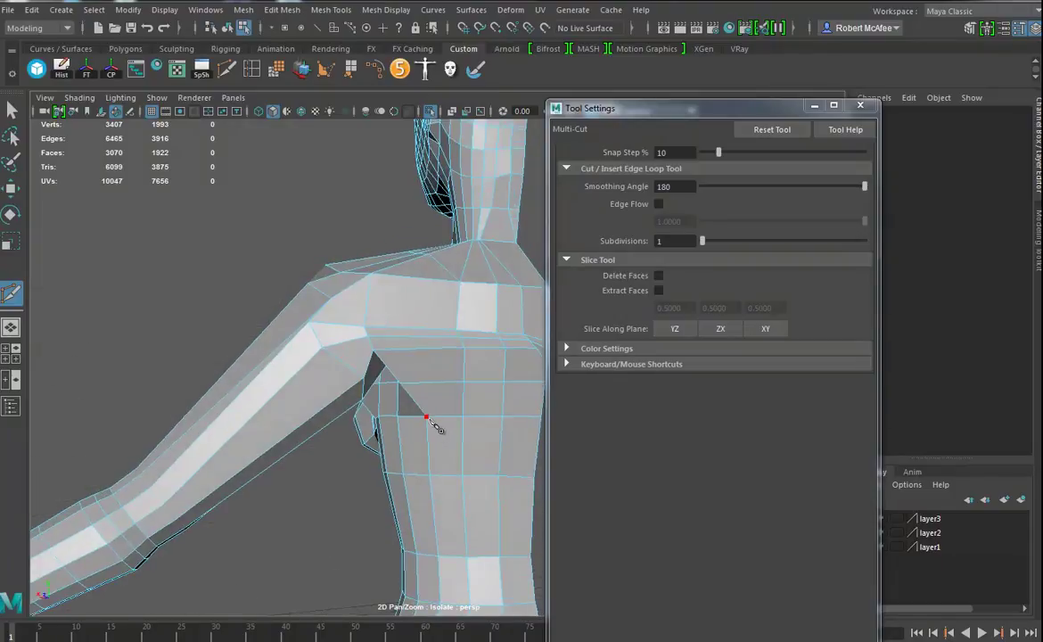
Cut two further Multi-Cut edge lines up the back of the armpit area and over the top of the shoulder.
left_click_drag(429, 283, 375, 426, "alt")
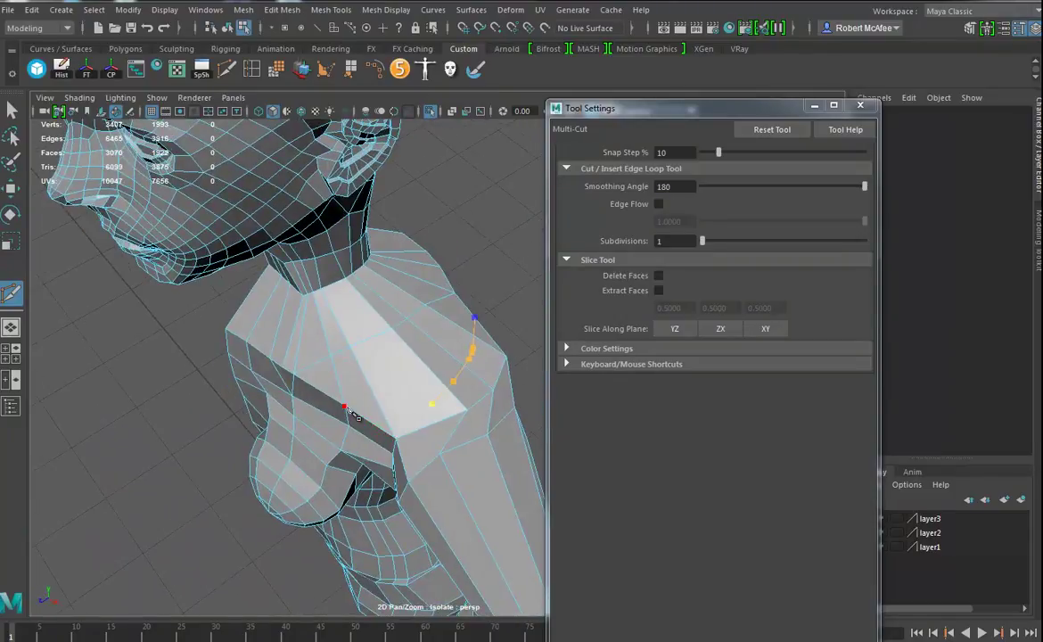
key("Return")
left_click_drag(427, 382, 428, 407, "alt")
left_click_drag(437, 317, 430, 373, "alt")
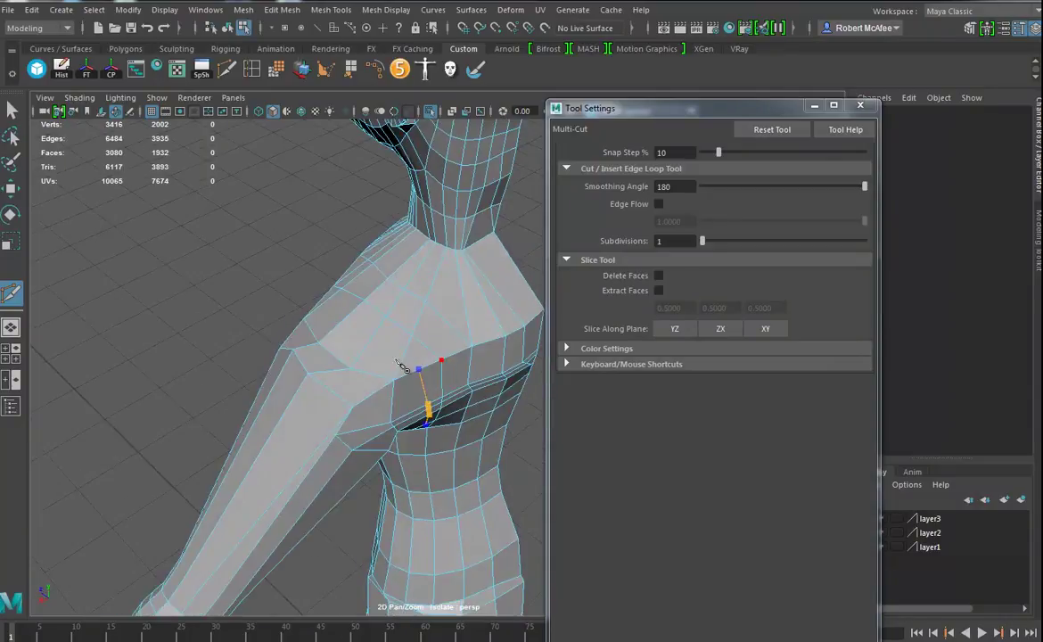
left_click_drag(345, 323, 501, 408, "alt")
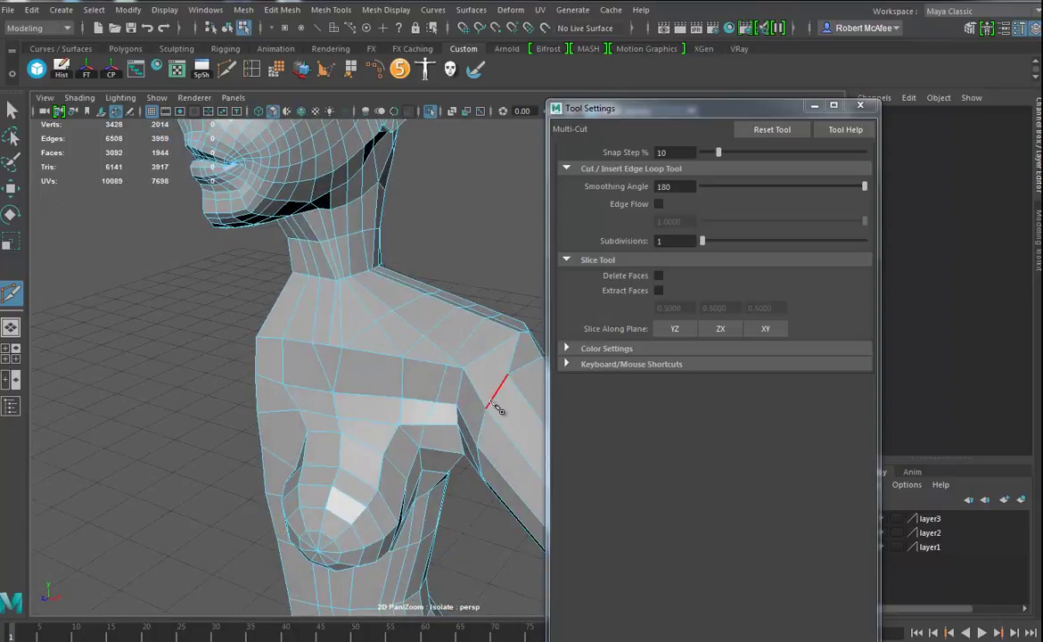
Cut an edge line with Multi-Cut from the shoulder across the fanned upper-back faces to the centre line.
mouse_move(428, 374)
left_mouse_down("alt")
mouse_move(339, 393)
mouse_move(240, 388)
mouse_move(413, 291)
mouse_move(515, 379)
mouse_move(361, 384)
mouse_move(431, 395)
mouse_move(419, 415)
mouse_move(414, 360)
left_mouse_up("alt")
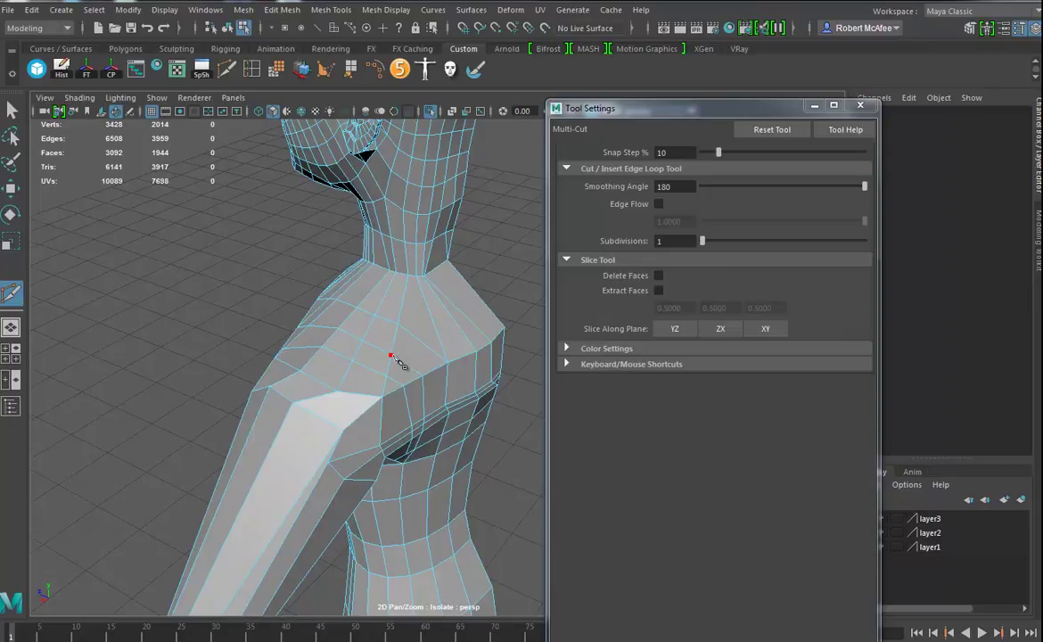
left_click(477, 298)
right_click(490, 297)
Cut a short vertical edge at the back of the neck base with Multi-Cut and delete the adjacent surplus diagonal edge.
left_click_drag(511, 332, 435, 403, "alt")
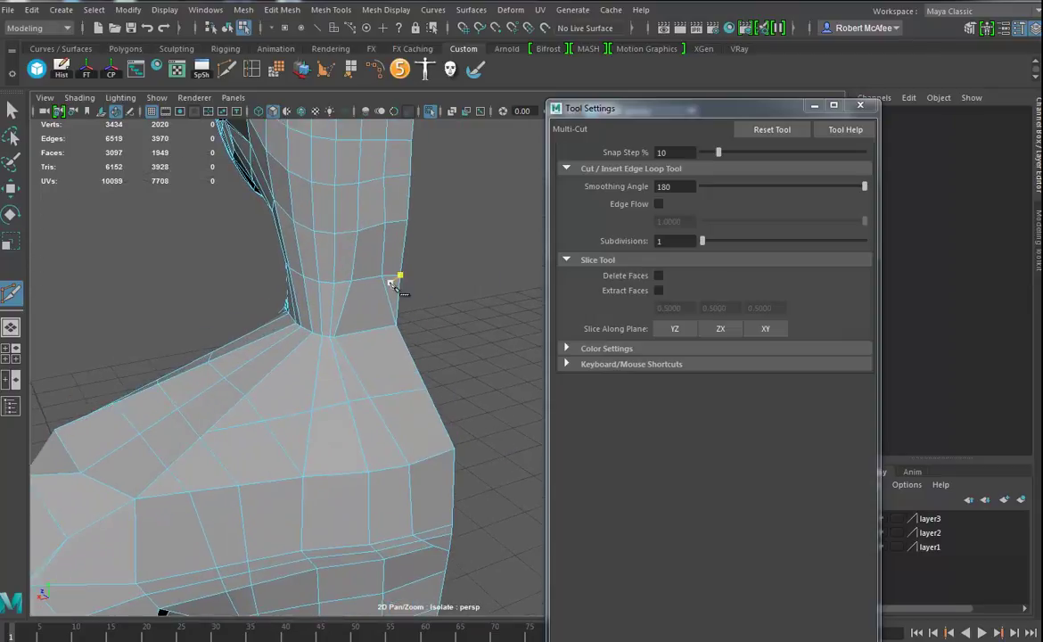
left_click(378, 329)
key("Return")
key("w")
left_click(393, 309)
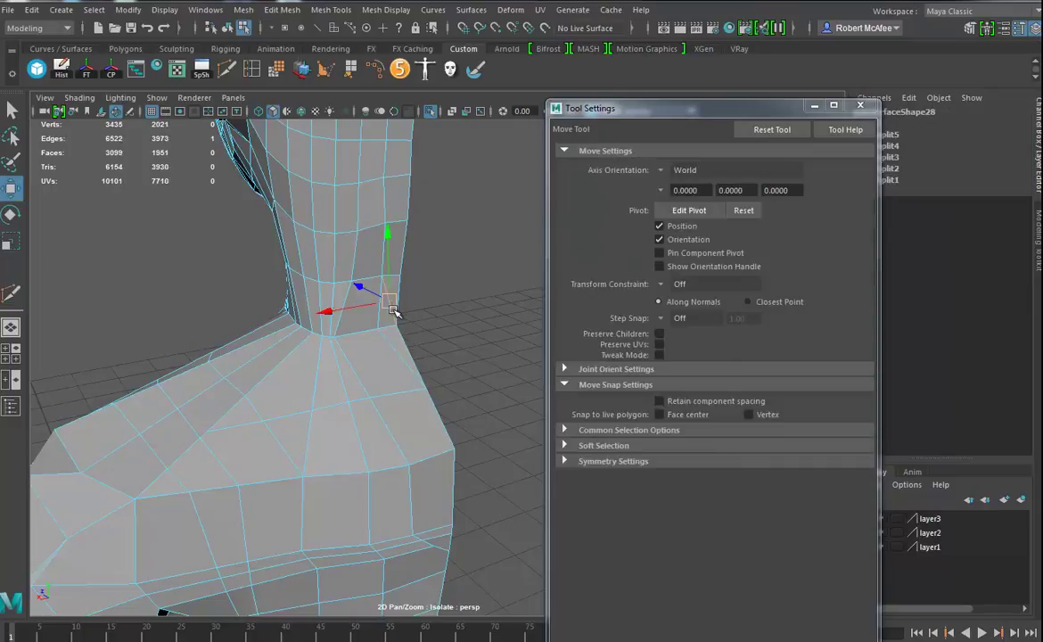
key("Delete")
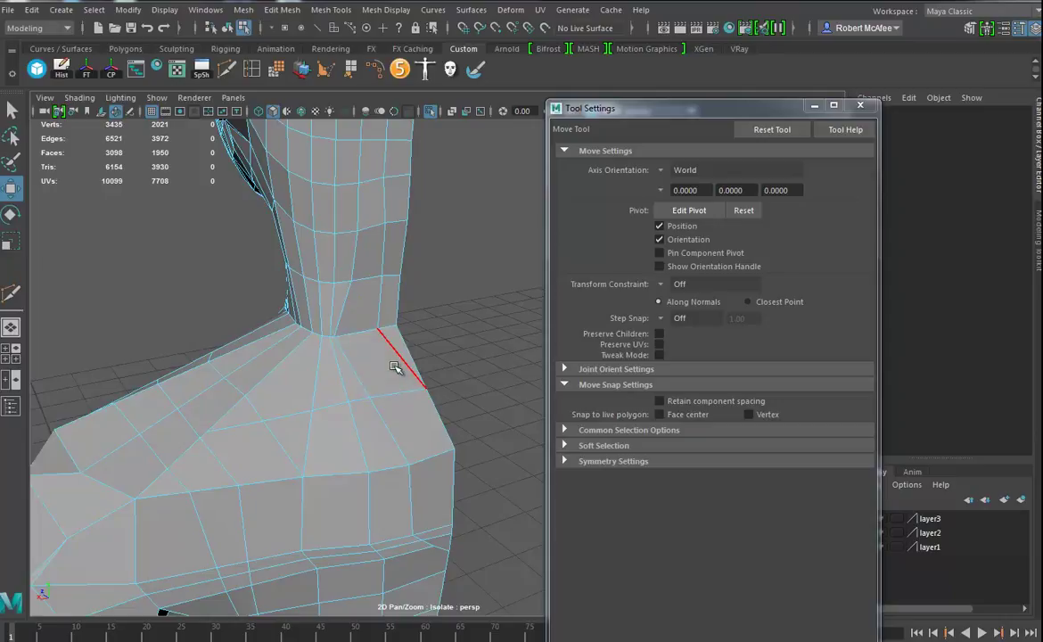
Cut an angled edge line beside the upper-back centre line below the neck with Multi-Cut and delete the edge inside it.
key("ctrl+shift+x")
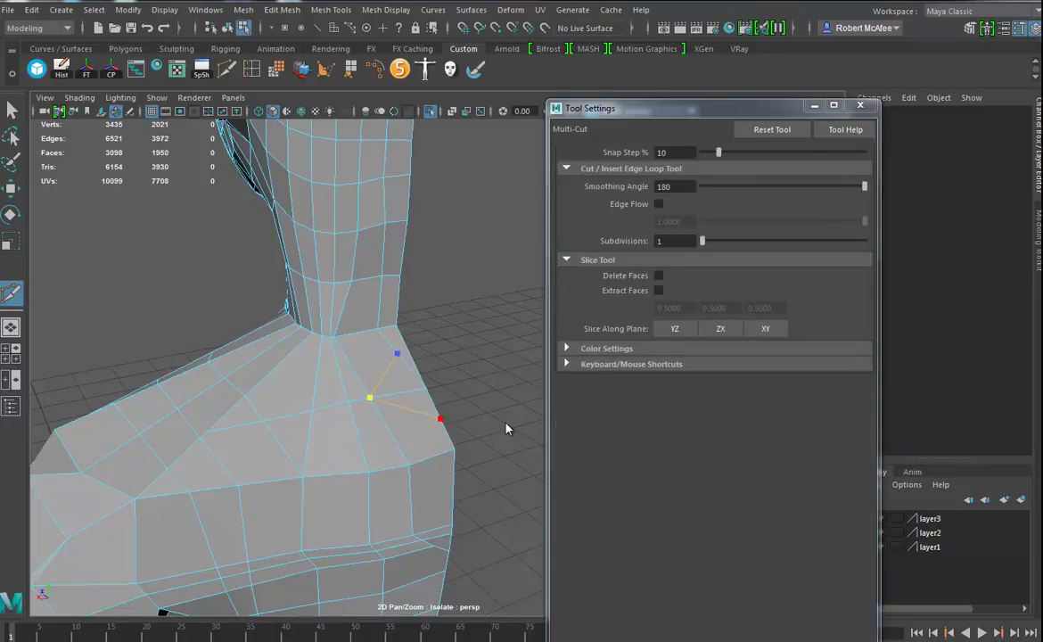
key("w")
left_click(401, 392)
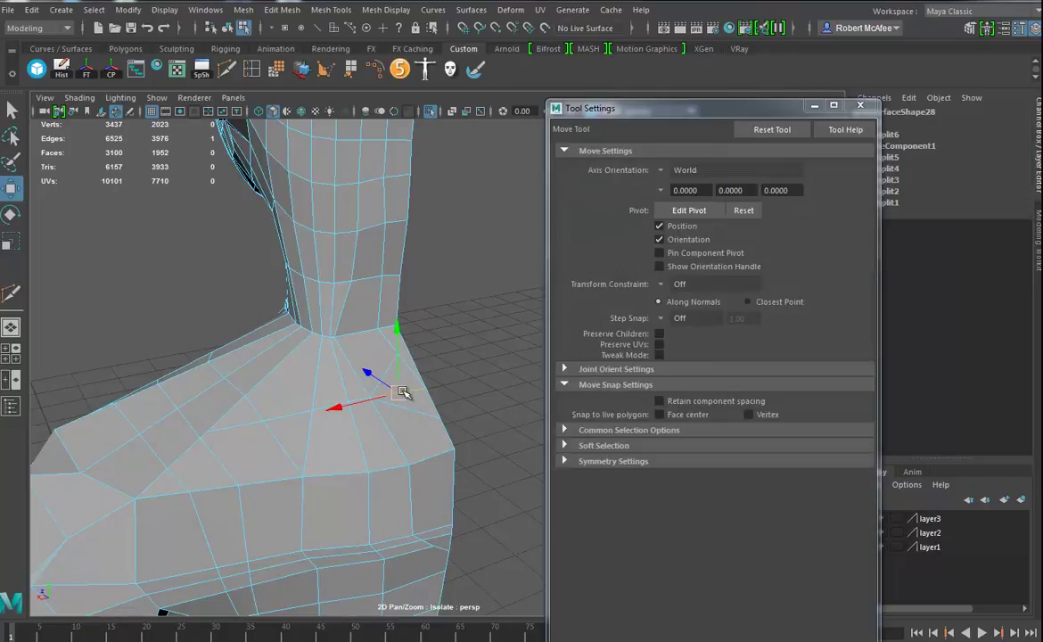
key("Delete")
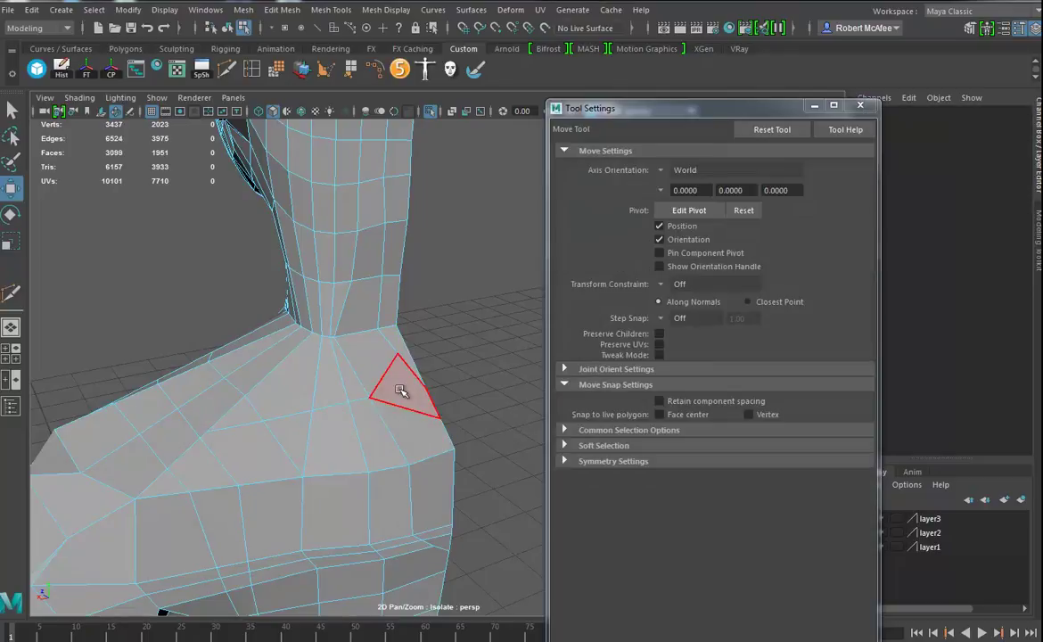
Reposition the vertex of the triangular face beside the upper-back centre line below the neck.
left_click_drag(402, 391, 386, 392, "alt")
right_click_drag(387, 349, 319, 348)
left_click(393, 357)
left_click_drag(394, 356, 382, 376)
left_click_drag(400, 324, 368, 399, "alt")
left_click_drag(487, 452, 399, 416, "alt")
Collapse three surplus edges one after another on the upper back between the neck base and the shoulder.
right_click_drag(350, 348, 342, 312)
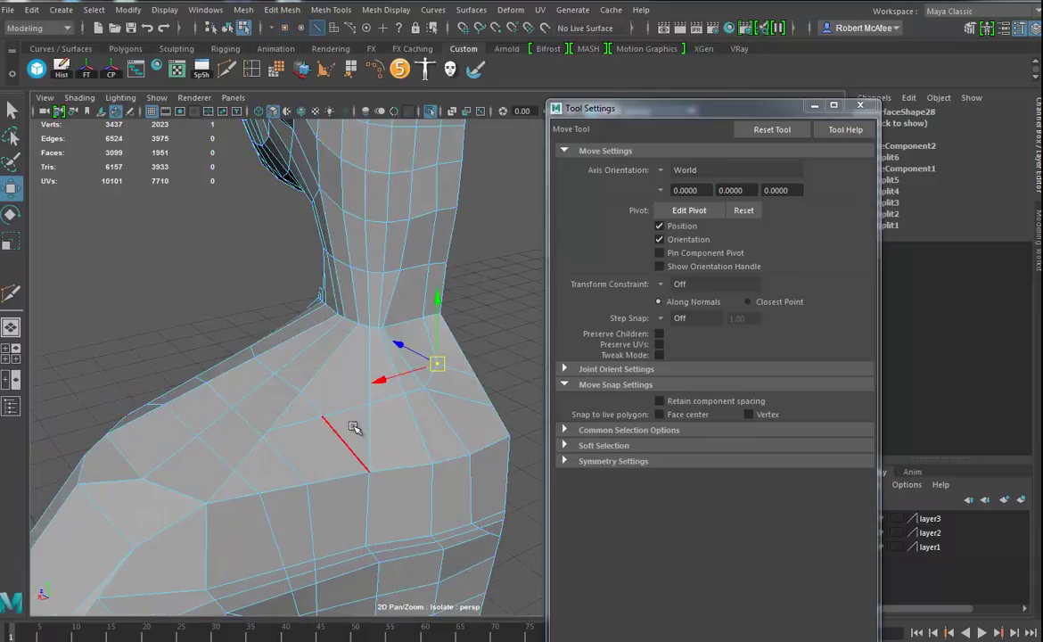
left_click(355, 434)
right_click_drag(348, 409, 440, 360, "shift")
left_click_drag(392, 466, 349, 400, "alt")
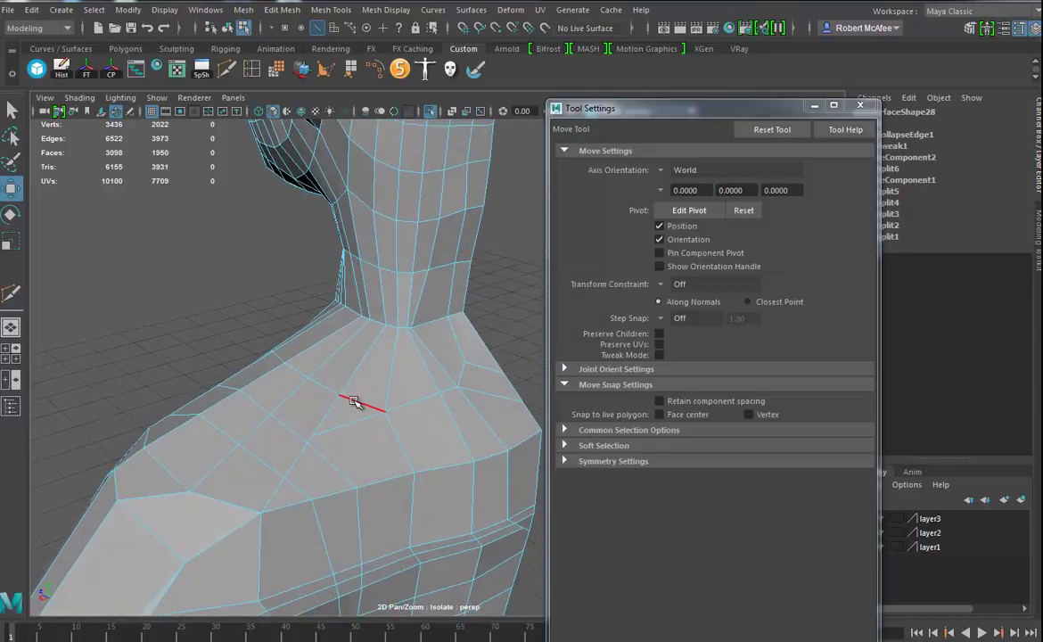
left_click(310, 441)
key("g")
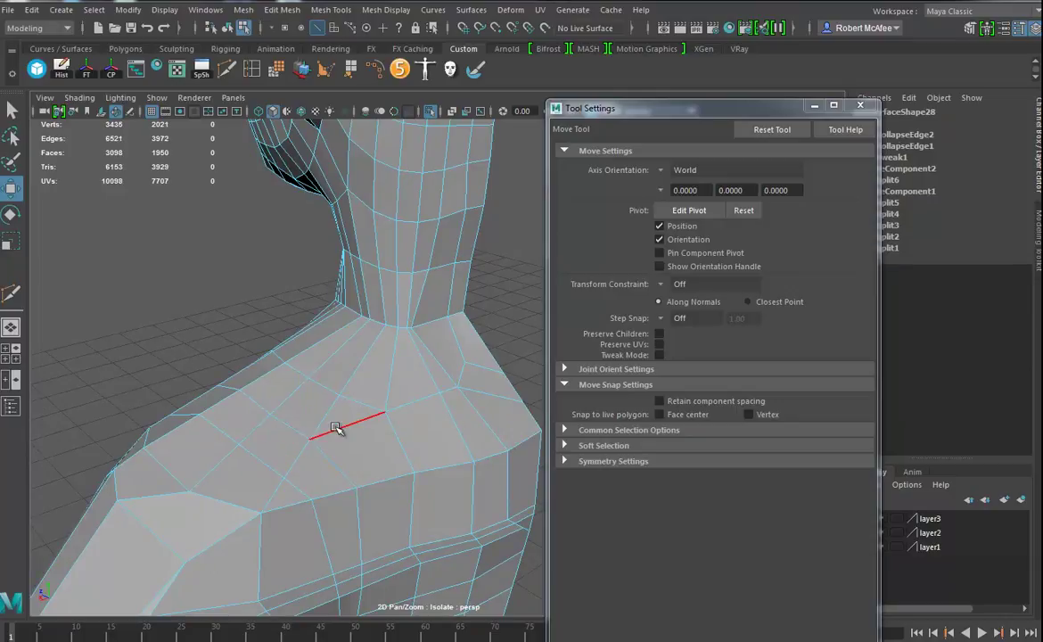
left_click(361, 405)
key("g")
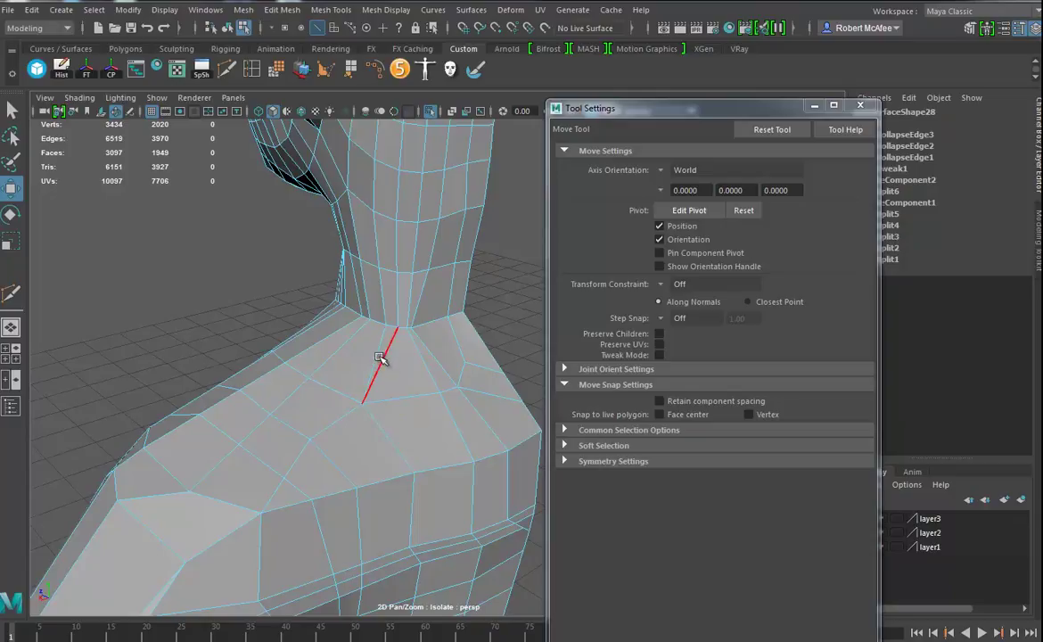
Collapse the cross edges of one narrow face column up the side of the neck, from its base to behind the ear.
left_click_drag(383, 362, 389, 400, "alt")
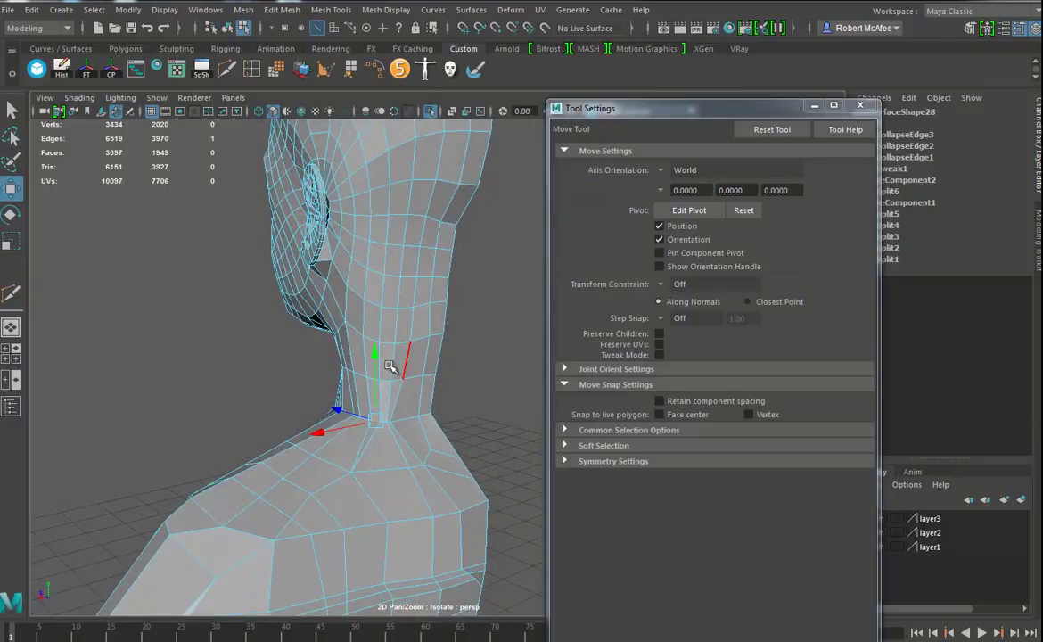
key("g")
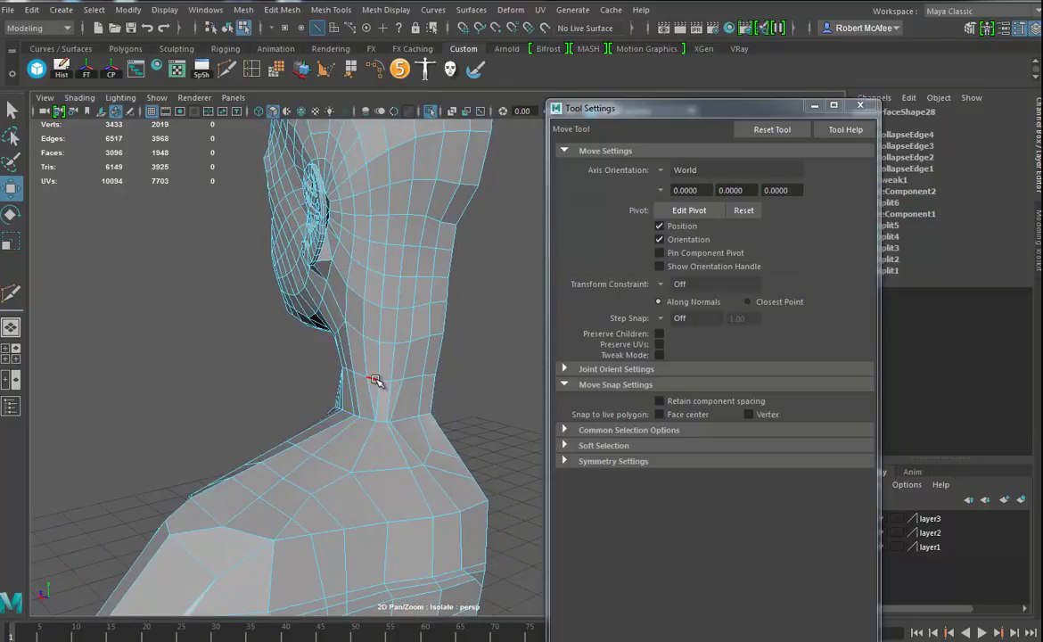
left_click(375, 380)
key("g")
left_click(370, 340)
key("g")
left_click(376, 305)
key("g")
left_click(373, 266)
key("g")
left_click(374, 228)
key("g")
Collapse the edges of the neighbouring face column on the back side of the neck, up to the base of the skull.
left_click(397, 323)
key("g")
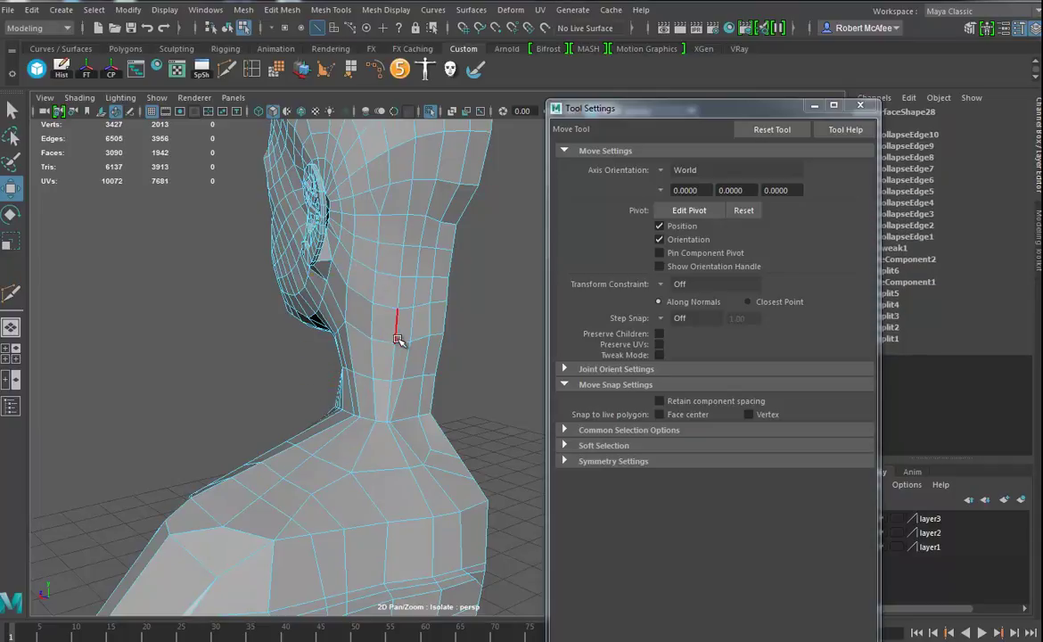
left_click(398, 217)
key("g")
left_click(396, 246)
key("g")
left_click(397, 279)
key("g")
left_click(396, 310)
key("g")
key("g")
Collapse the two leftover short edges at the lower side of the neck and at its base.
left_click(387, 373)
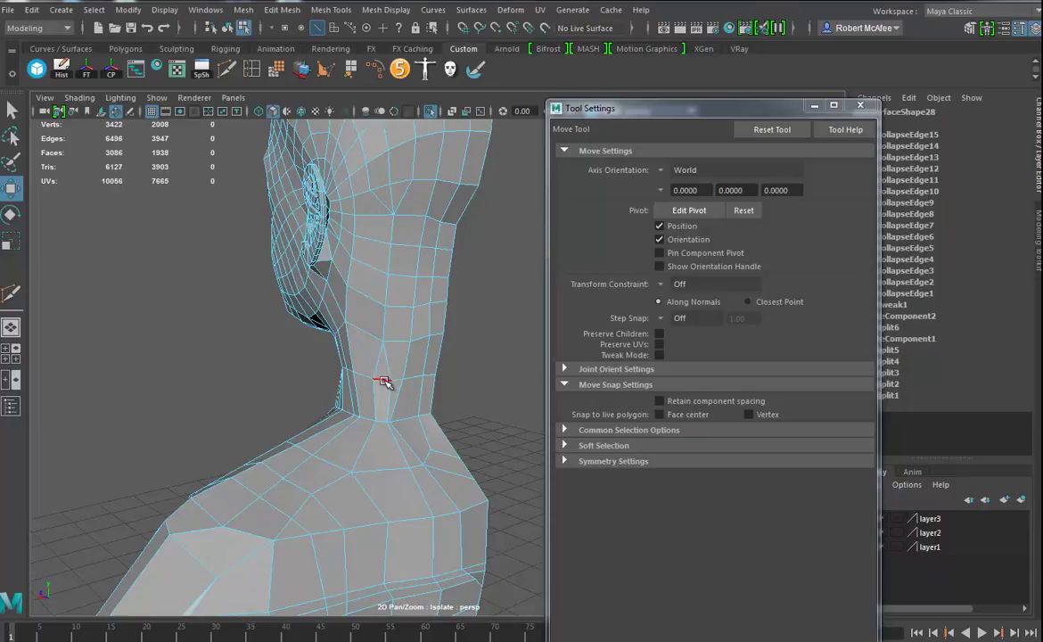
key("g")
left_click(393, 415)
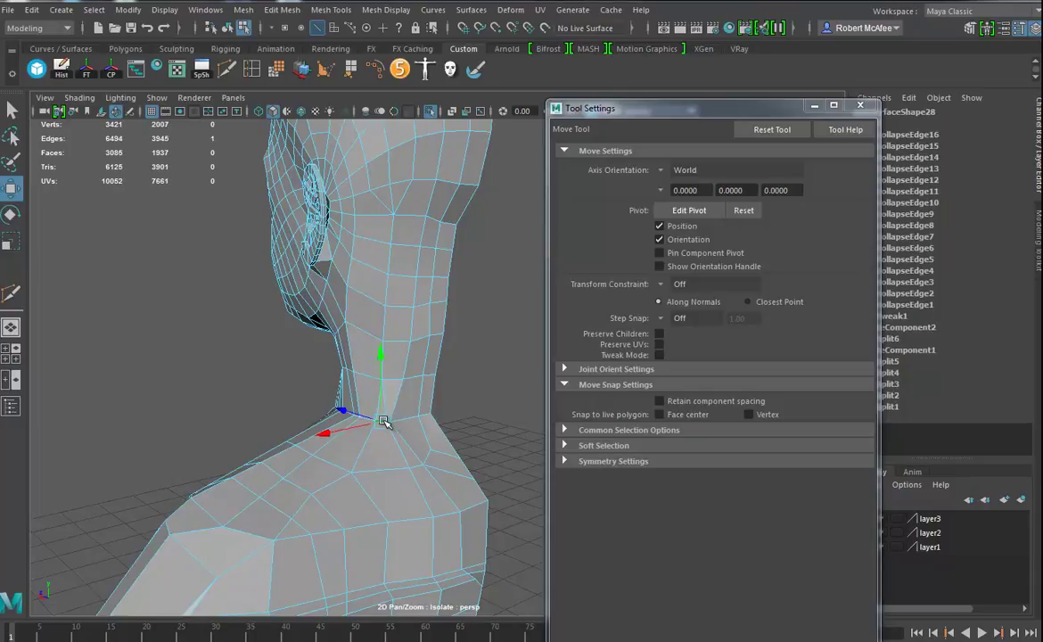
left_click(383, 420)
key("g")
Delete the surplus edge at the back of the head above the neck.
mouse_move(401, 441)
left_mouse_down("alt")
mouse_move(378, 461)
mouse_move(391, 457)
left_mouse_up("alt")
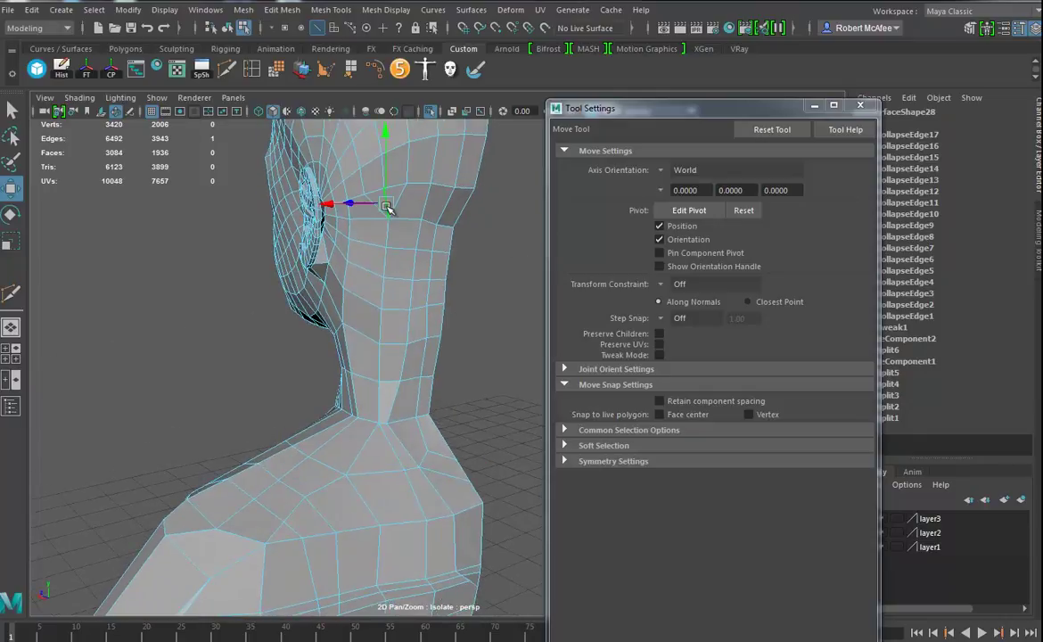
key("Delete")
left_click(449, 250)
left_click_drag(379, 258, 390, 205, "alt")
Relax the side of the neck and back of the head with the Sculpt Geometry brush at a radius of about 2.04.
right_click_drag(391, 205, 414, 192)
left_click(475, 68)
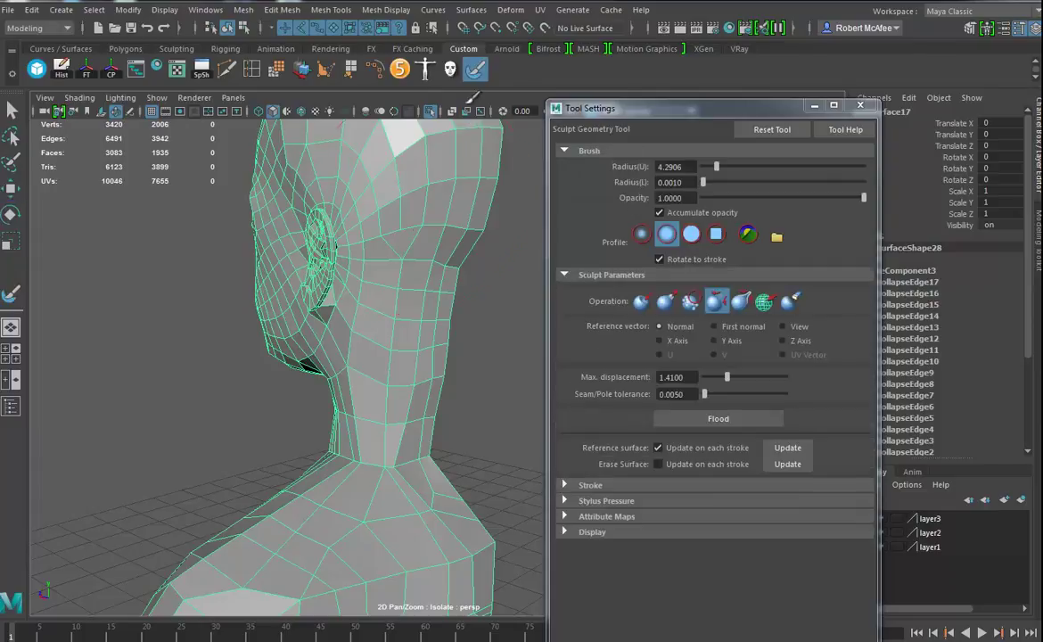
left_click_drag(388, 241, 355, 242)
left_click_drag(419, 175, 400, 327, "alt")
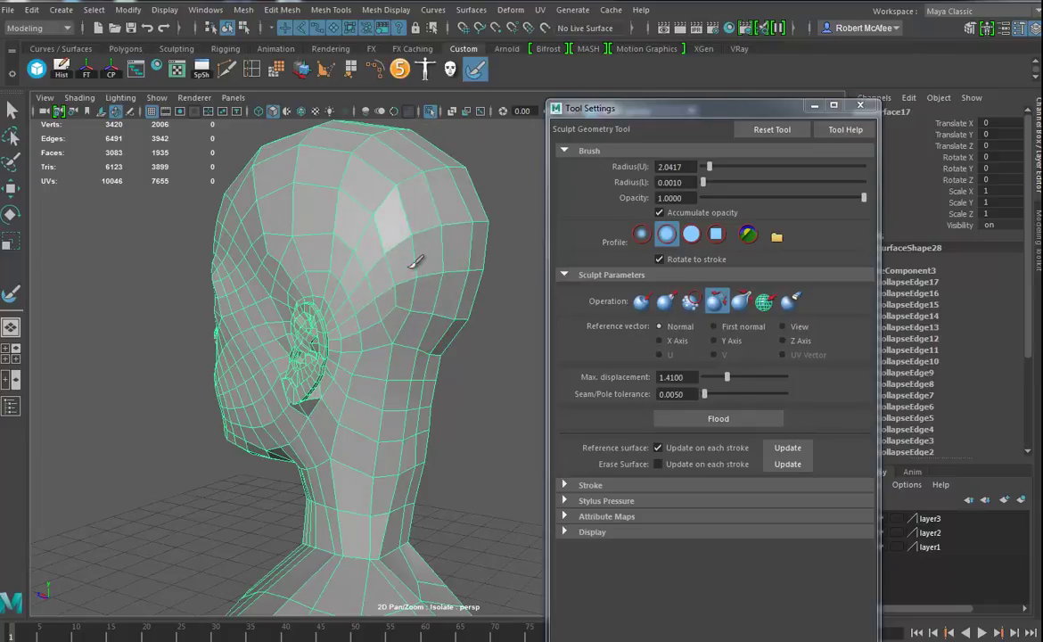
left_click_drag(401, 245, 392, 245, "alt")
left_click_drag(443, 315, 431, 340, "alt")
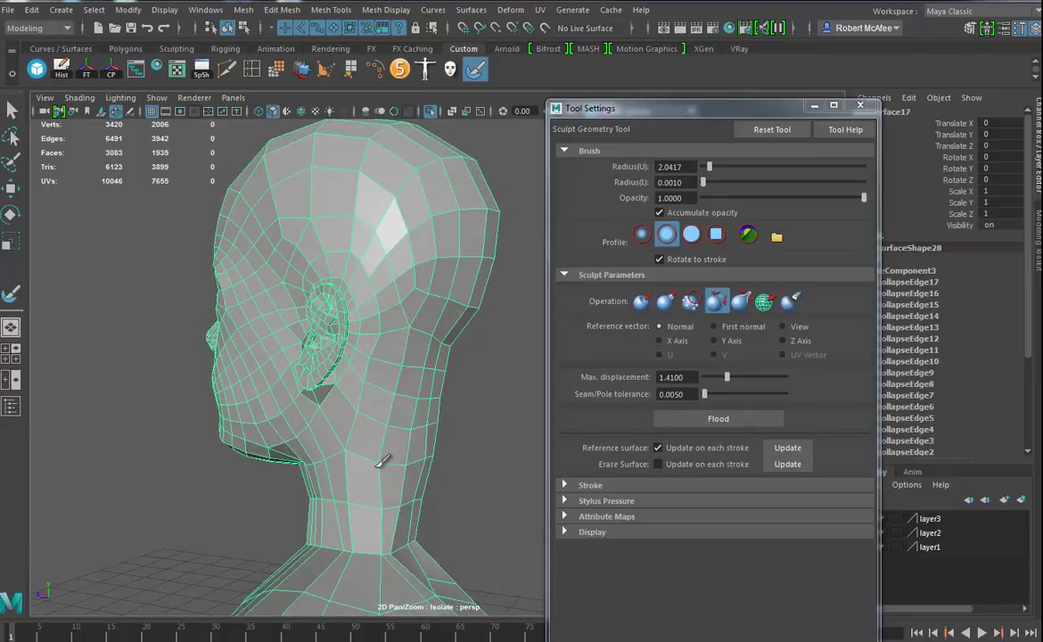
left_click_drag(381, 450, 368, 530)
left_click_drag(401, 468, 331, 478, "alt")
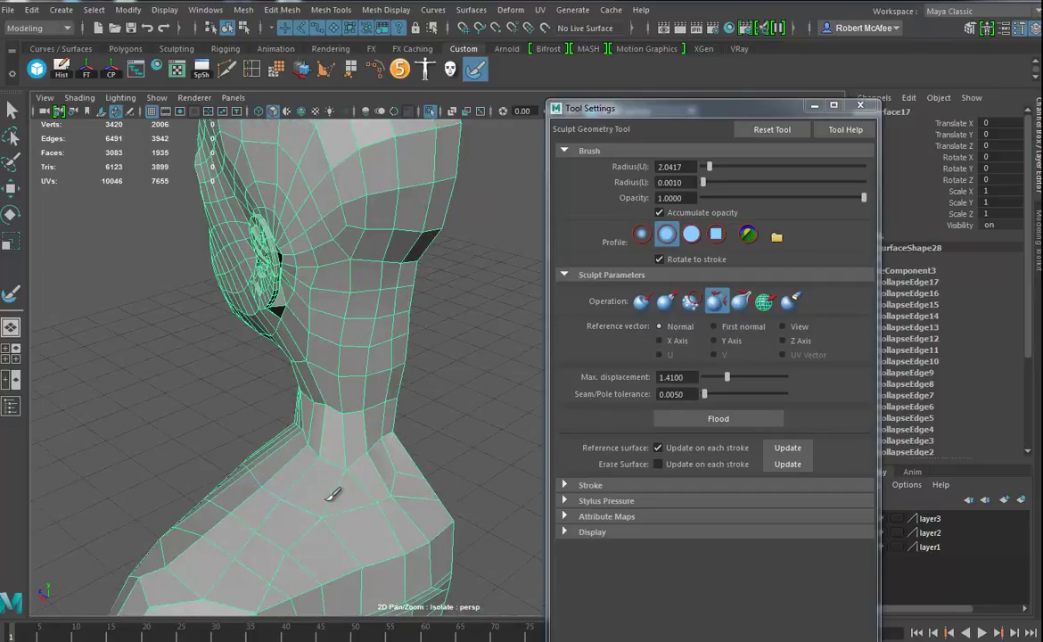
middle_click_drag(337, 449, 334, 443, "alt")
mouse_move(334, 443)
left_mouse_down("alt")
mouse_move(400, 400)
mouse_move(379, 444)
mouse_move(345, 407)
mouse_move(406, 378)
mouse_move(284, 370)
mouse_move(403, 384)
mouse_move(366, 361)
mouse_move(358, 323)
mouse_move(396, 379)
mouse_move(417, 373)
mouse_move(321, 459)
mouse_move(206, 459)
mouse_move(361, 384)
left_mouse_up("alt")
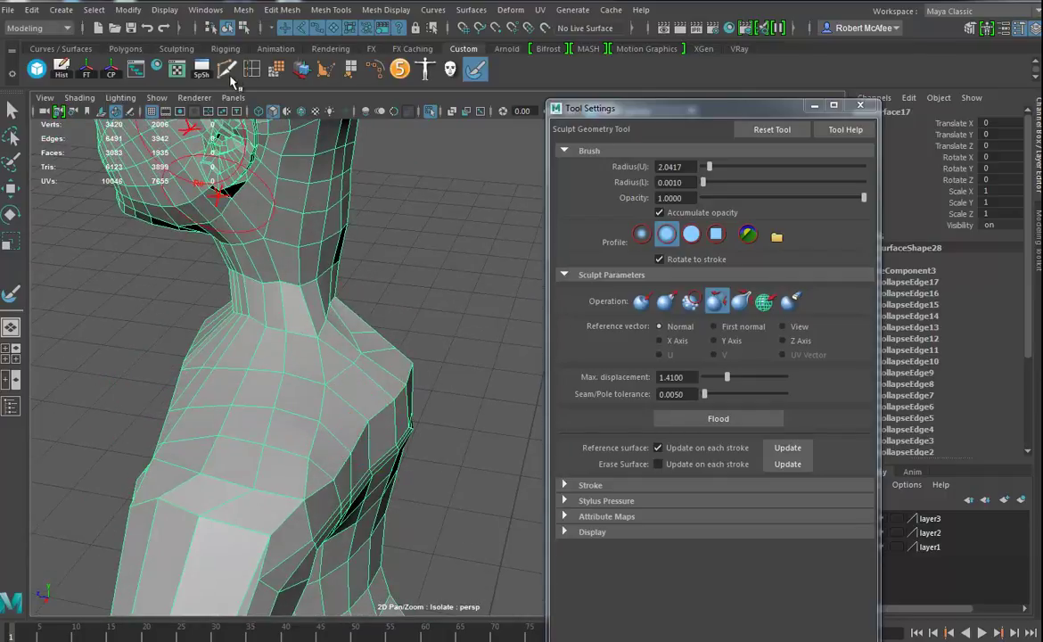
Cut an edge line with Multi-Cut across the top of the shoulder to the front of the upper chest.
left_click(227, 69)
left_click_drag(327, 370, 412, 432, "alt")
left_click(398, 427)
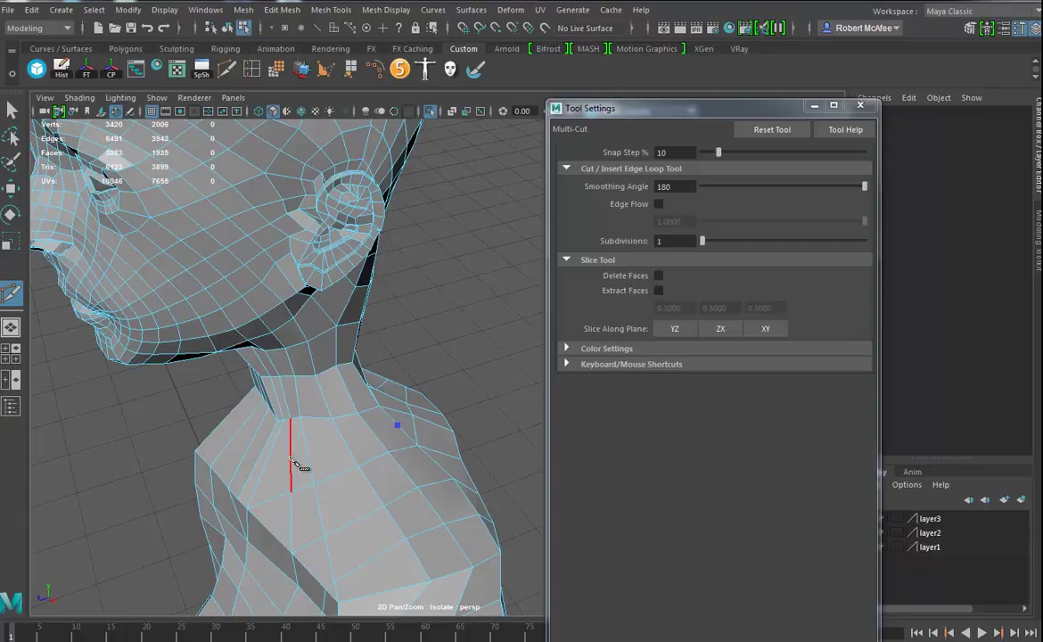
left_click(289, 459)
left_click_drag(290, 459, 294, 465, "alt")
left_click(290, 467)
left_click(252, 444)
right_click(396, 460)
left_click_drag(396, 460, 401, 354, "alt")
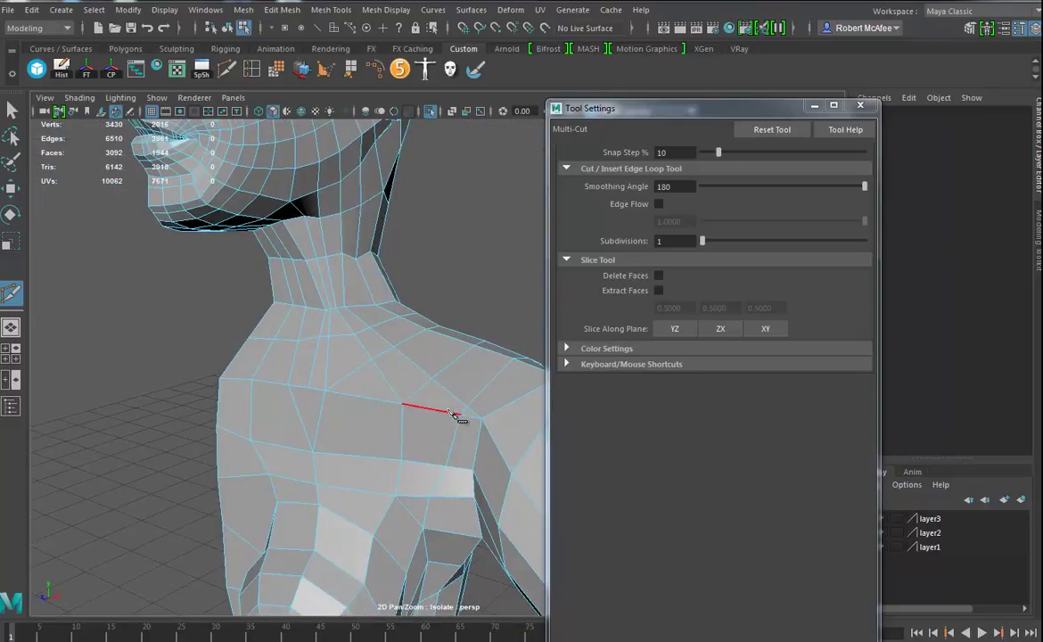
Collapse the short edge at the front of the shoulder where the upper chest meets the arm.
left_click(12, 185)
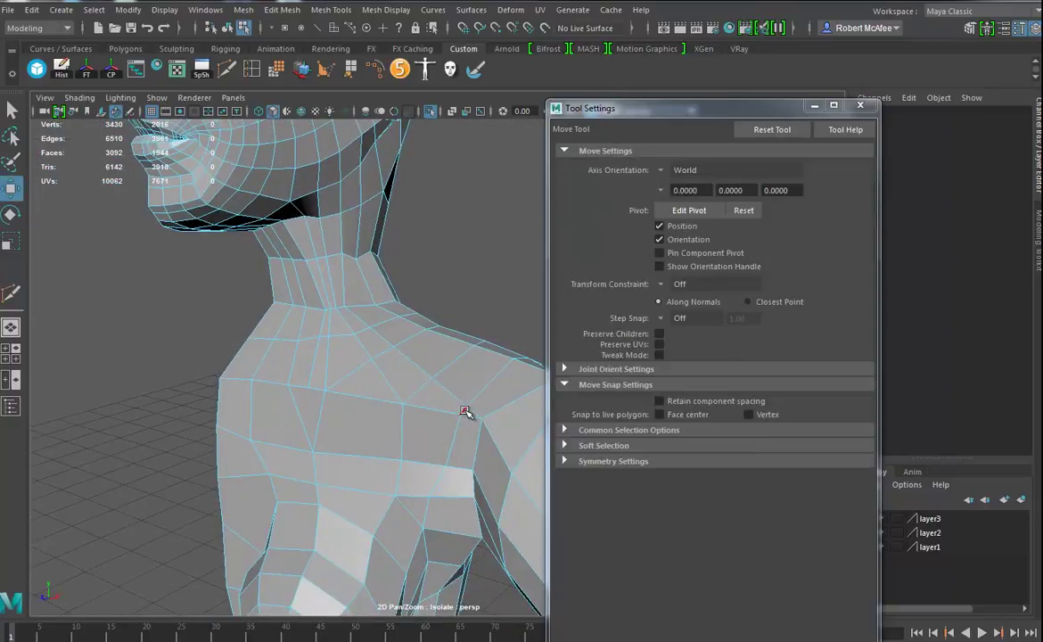
left_click(465, 411)
right_click_drag(465, 412, 530, 373, "shift")
left_click_drag(499, 383, 338, 426, "alt")
left_click_drag(361, 414, 261, 381, "alt")
Spin two edges on the outer shoulder above the upper arm by two positions each.
left_click(264, 379)
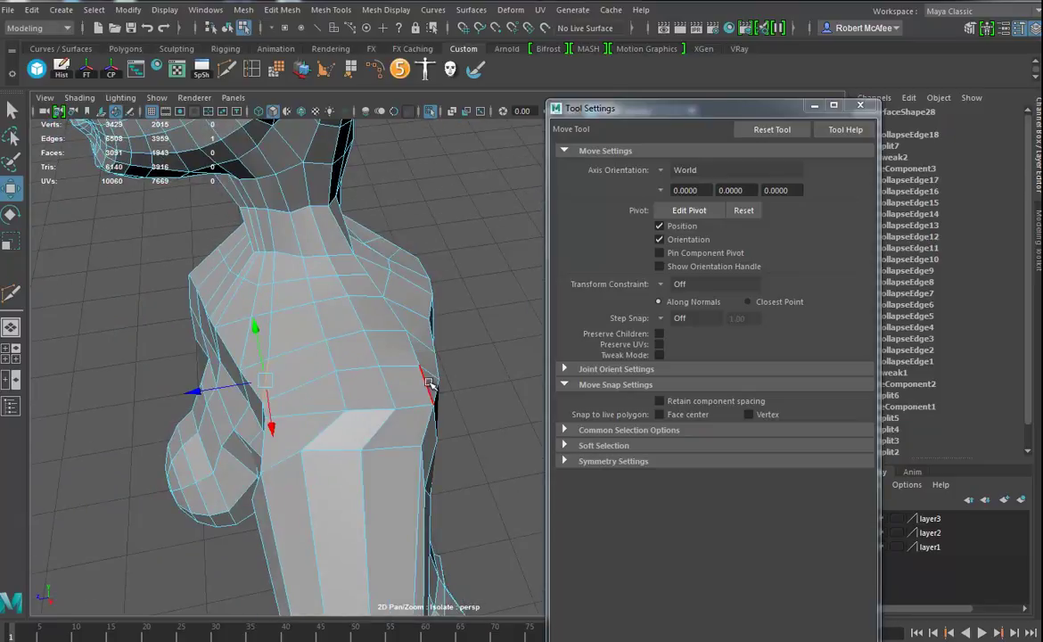
left_click(427, 385)
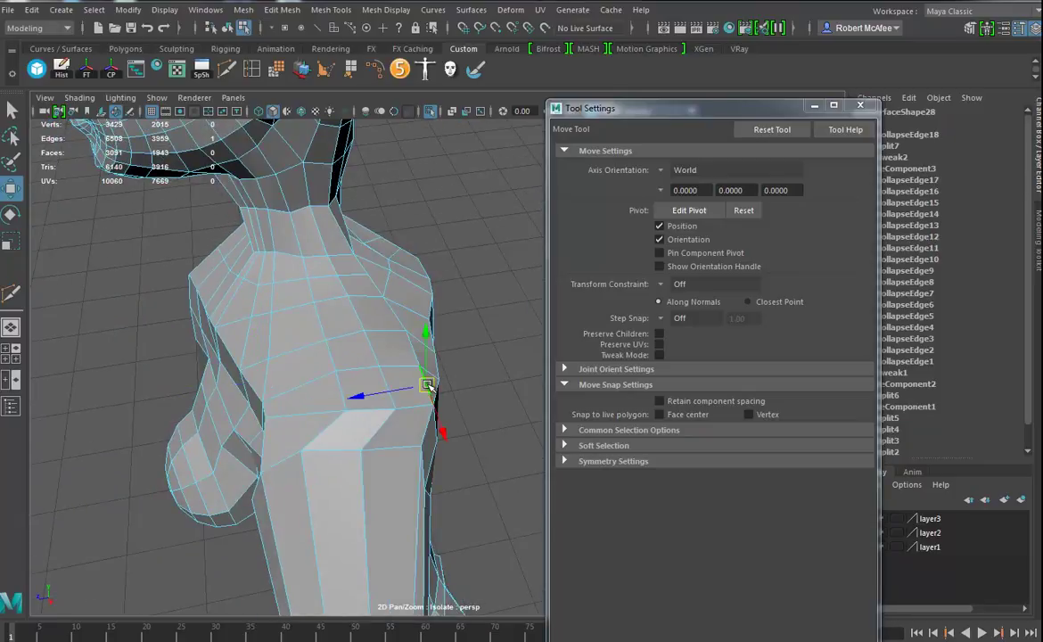
key("ctrl+alt+Right")
key("ctrl+alt+Right")
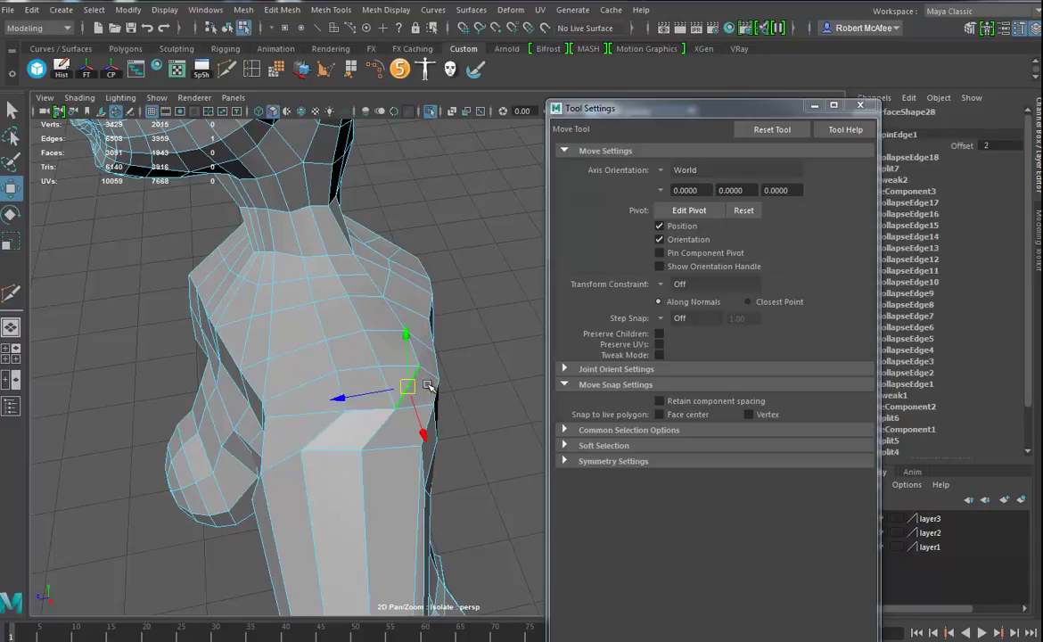
left_click(384, 379)
key("ctrl+alt+Right")
key("ctrl+alt+Right")
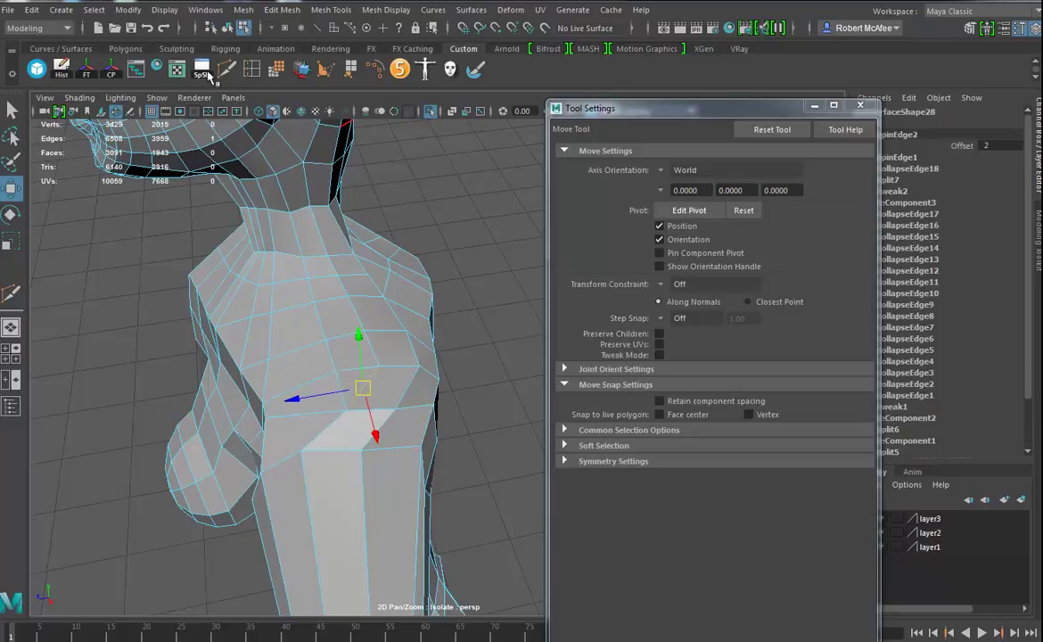
Cut new edges across the outer shoulder faces with Multi-Cut and delete the two surplus edges beside them.
left_click(226, 68)
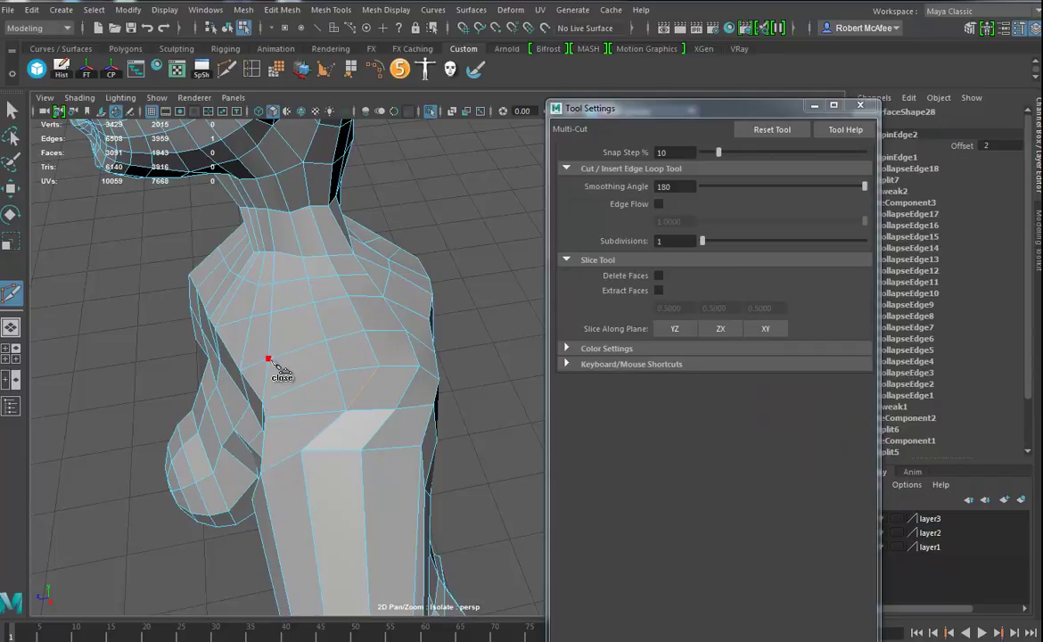
right_click(347, 410)
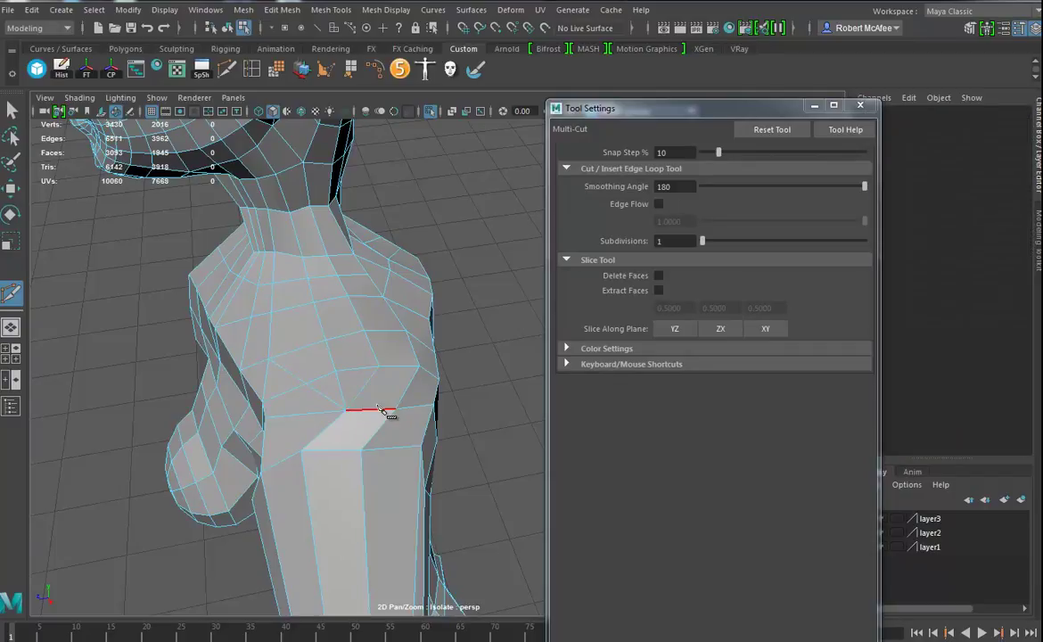
key("e")
left_click(265, 381)
key("Delete")
left_click(318, 365)
key("Delete")
Relax the shoulder, upper arm, upper back and chest surfaces with the Sculpt Geometry brush.
left_click_drag(368, 432, 335, 392, "alt")
left_click_drag(399, 422, 406, 396, "alt")
right_click_drag(373, 348, 435, 301)
left_click_drag(358, 302, 406, 386, "alt")
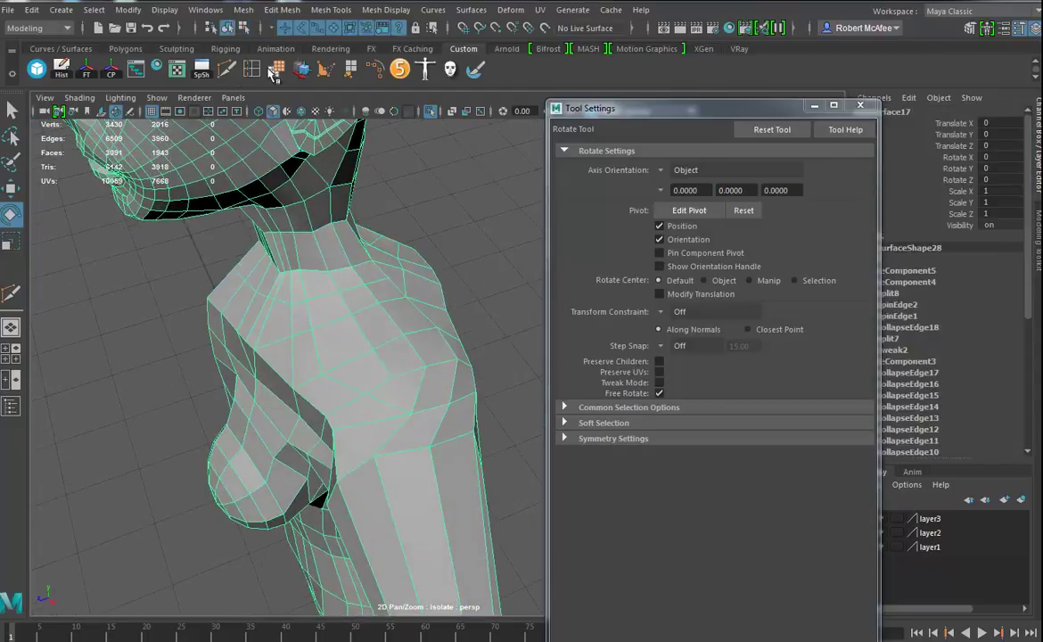
left_click(477, 71)
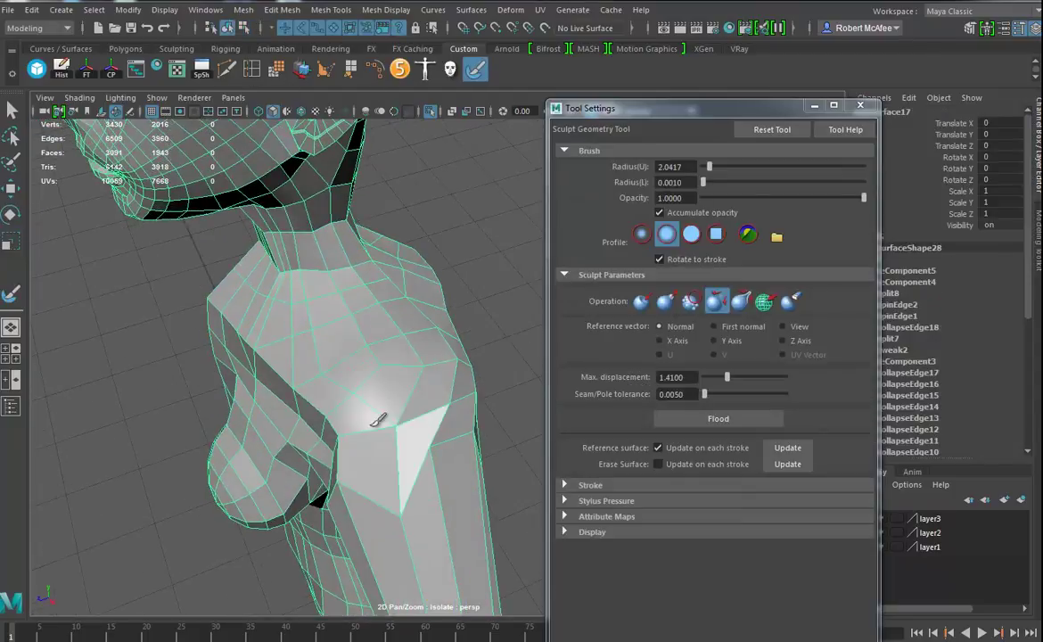
left_click_drag(401, 376, 302, 444, "alt")
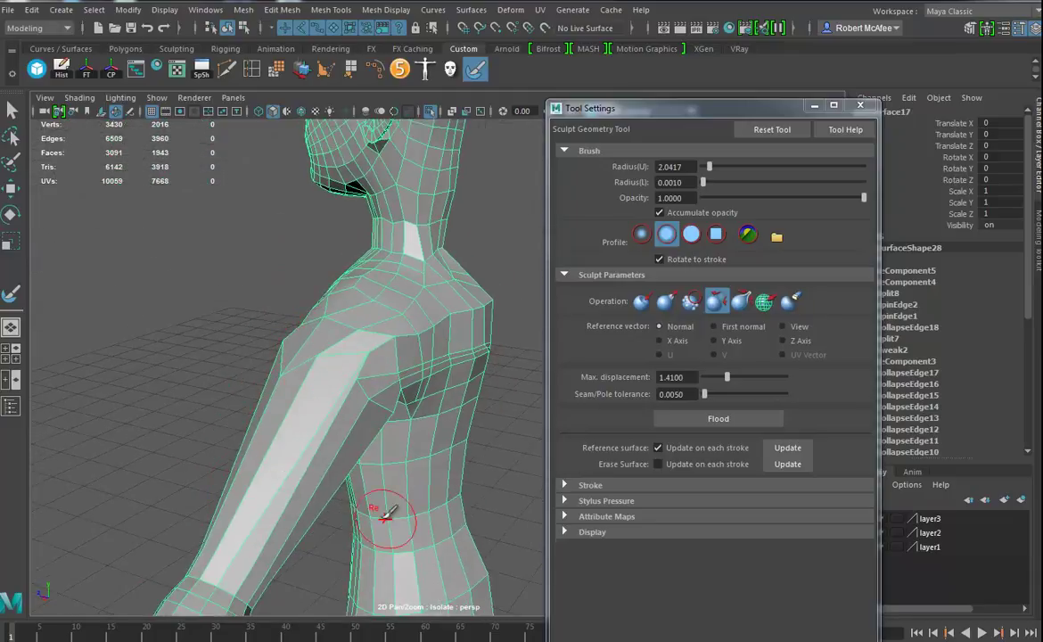
mouse_move(375, 392)
left_mouse_down("alt")
mouse_move(325, 370)
mouse_move(406, 379)
left_mouse_up("alt")
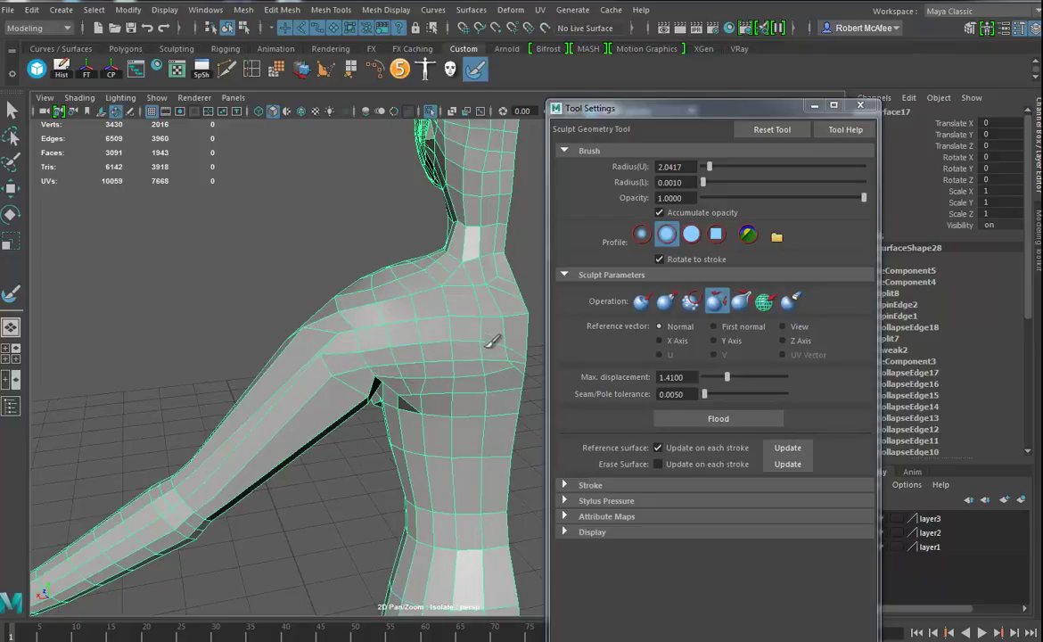
mouse_move(494, 366)
left_mouse_down("alt")
mouse_move(380, 344)
mouse_move(384, 303)
left_mouse_up("alt")
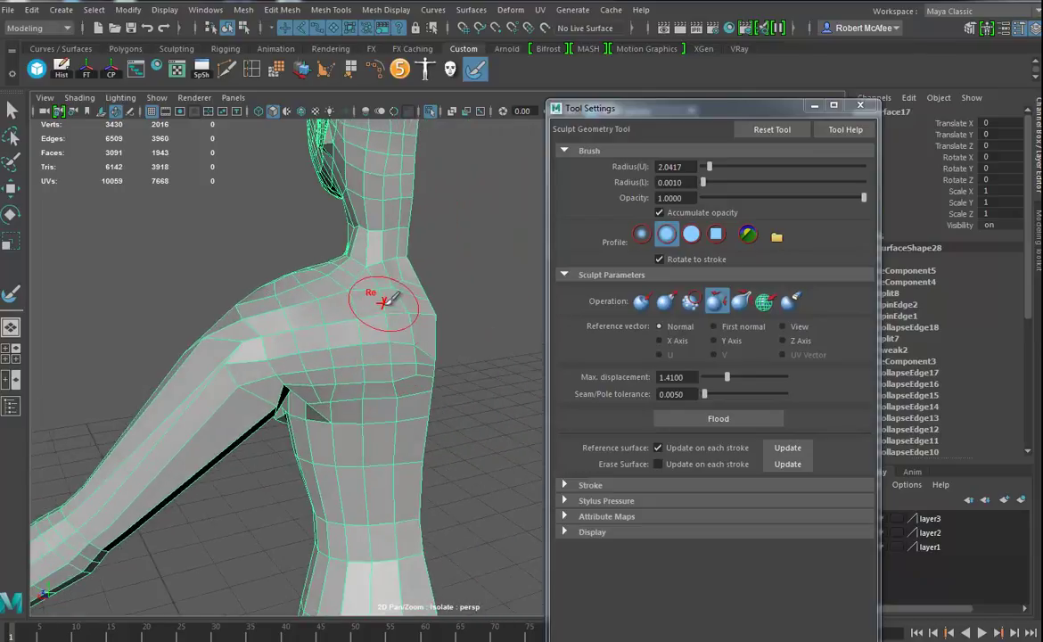
mouse_move(416, 343)
left_mouse_down("alt")
mouse_move(392, 366)
mouse_move(400, 368)
mouse_move(391, 298)
mouse_move(344, 327)
mouse_move(386, 305)
left_mouse_up("alt")
left_click_drag(314, 303, 365, 326, "alt")
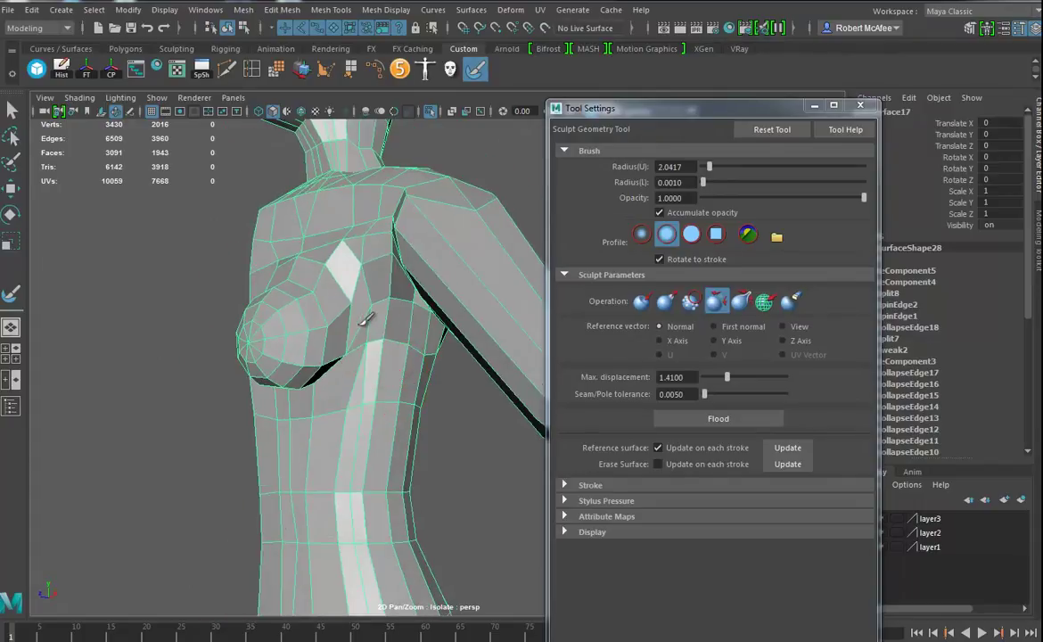
left_click_drag(377, 365, 439, 414, "alt")
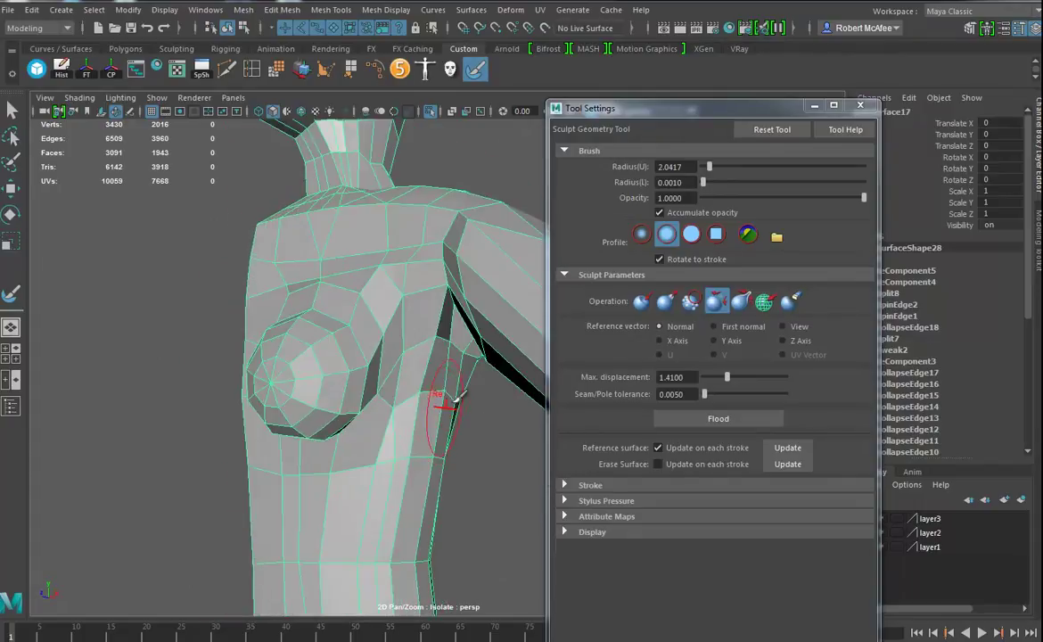
mouse_move(419, 365)
left_mouse_down("alt")
mouse_move(428, 374)
mouse_move(415, 389)
mouse_move(455, 403)
mouse_move(341, 374)
left_mouse_up("alt")
Merge the two neighbouring vertices at the outer side of the breast and reposition the merged vertex.
left_click(10, 188)
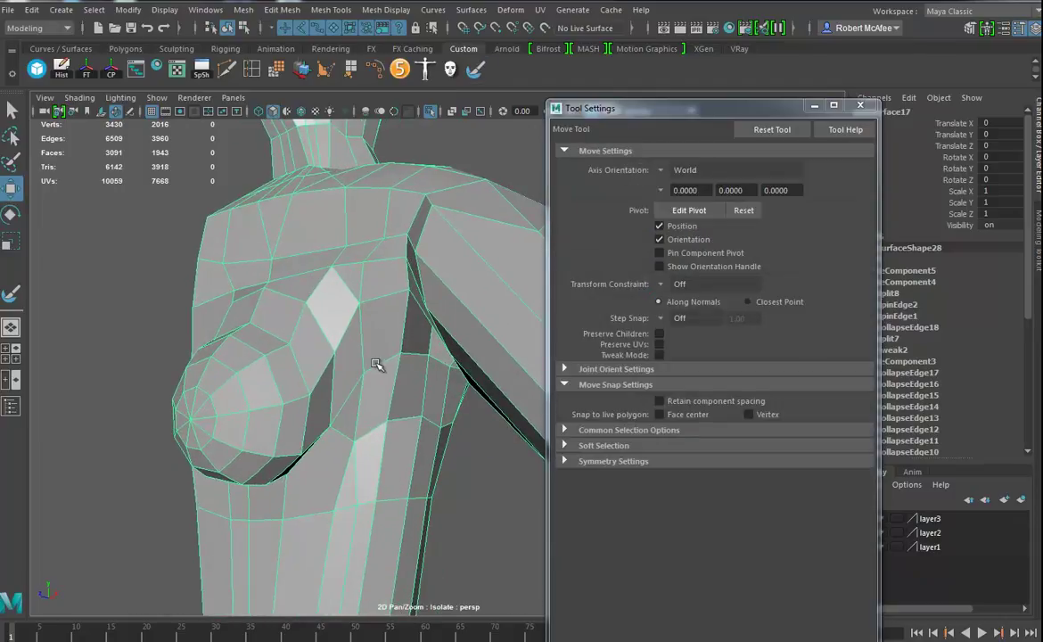
right_click_drag(368, 375, 432, 310)
left_click(334, 354)
left_click(364, 373, "shift")
left_click_drag(381, 402, 348, 308, "alt")
key("w")
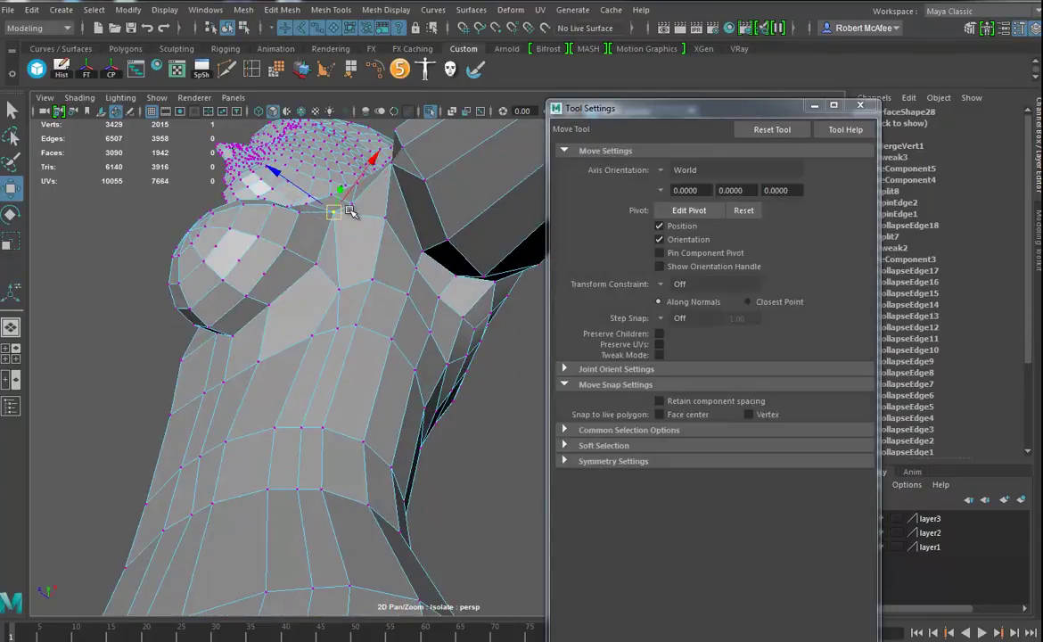
left_click_drag(334, 211, 407, 371)
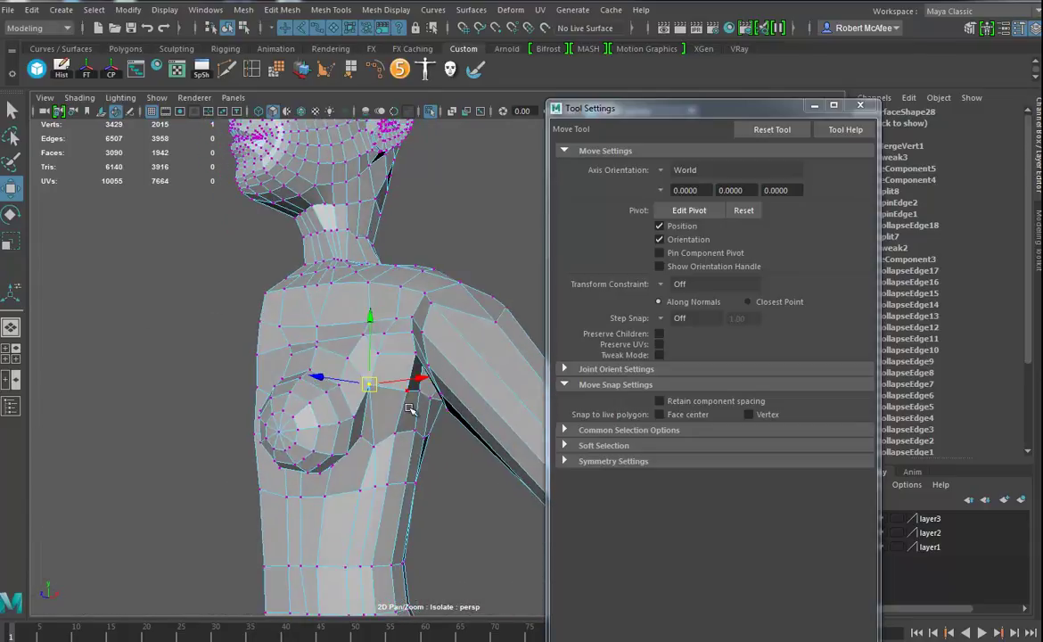
Cut a new edge line up the side of the chest beside the breast with Multi-Cut and delete the surplus edge next to it.
left_click(226, 68)
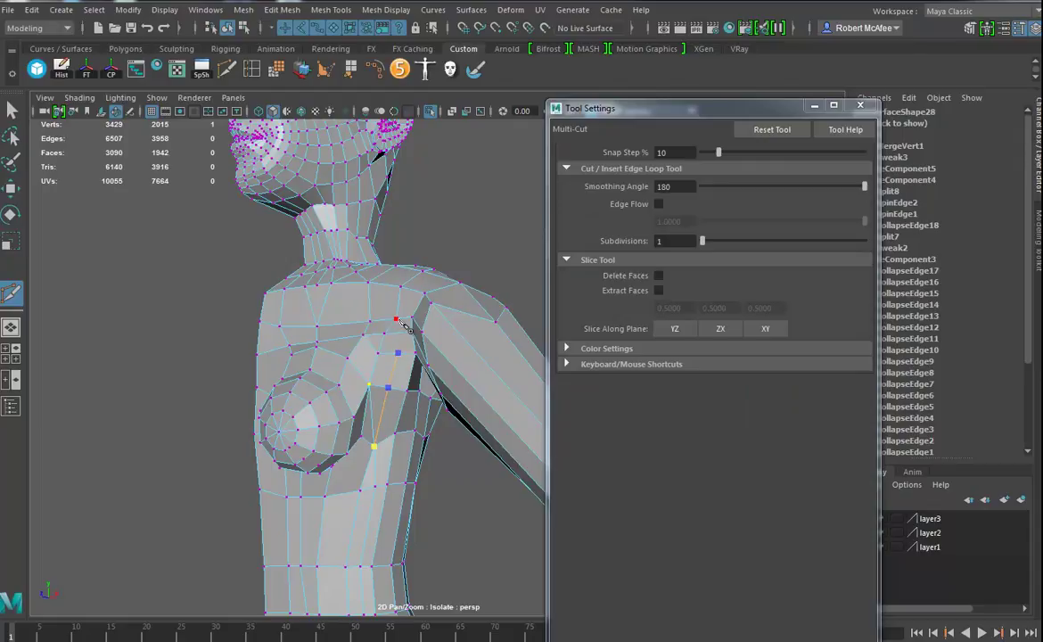
key("Return")
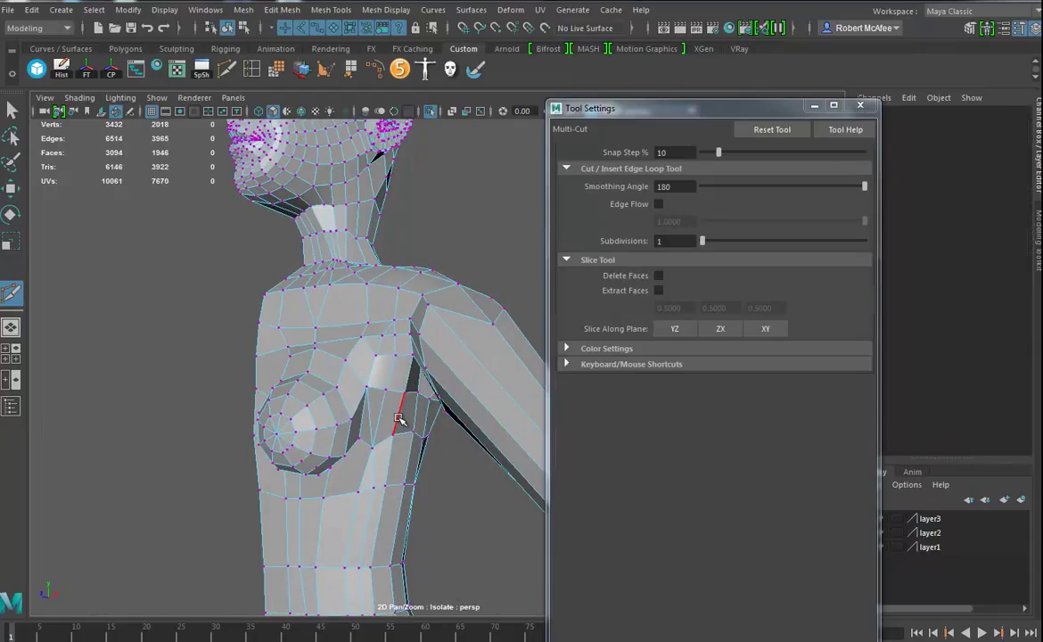
key("w")
right_click_drag(366, 417, 368, 305)
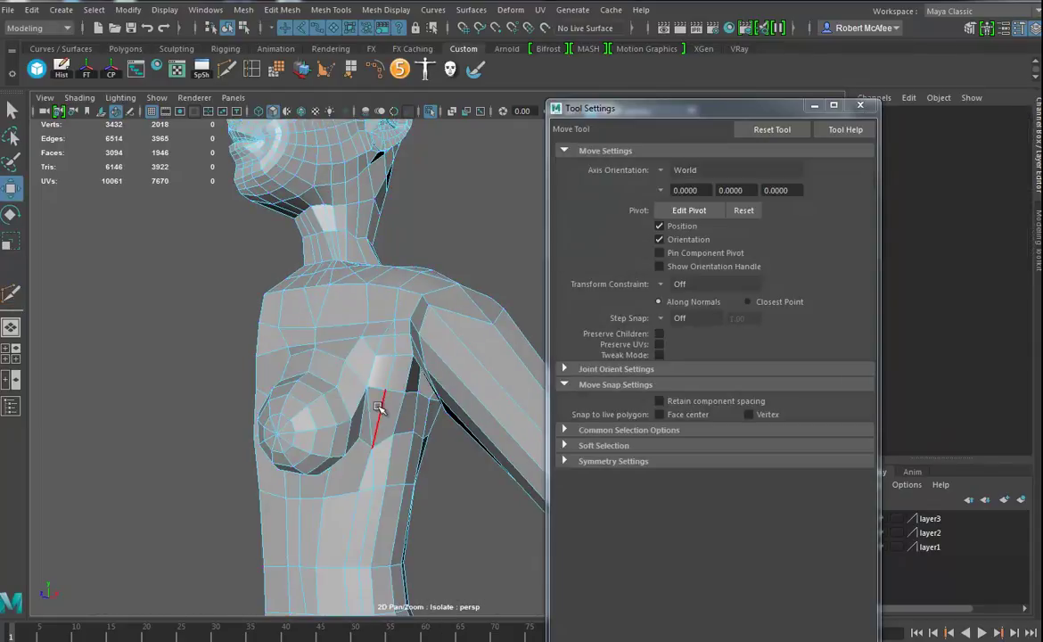
left_click(368, 419)
key("Delete")
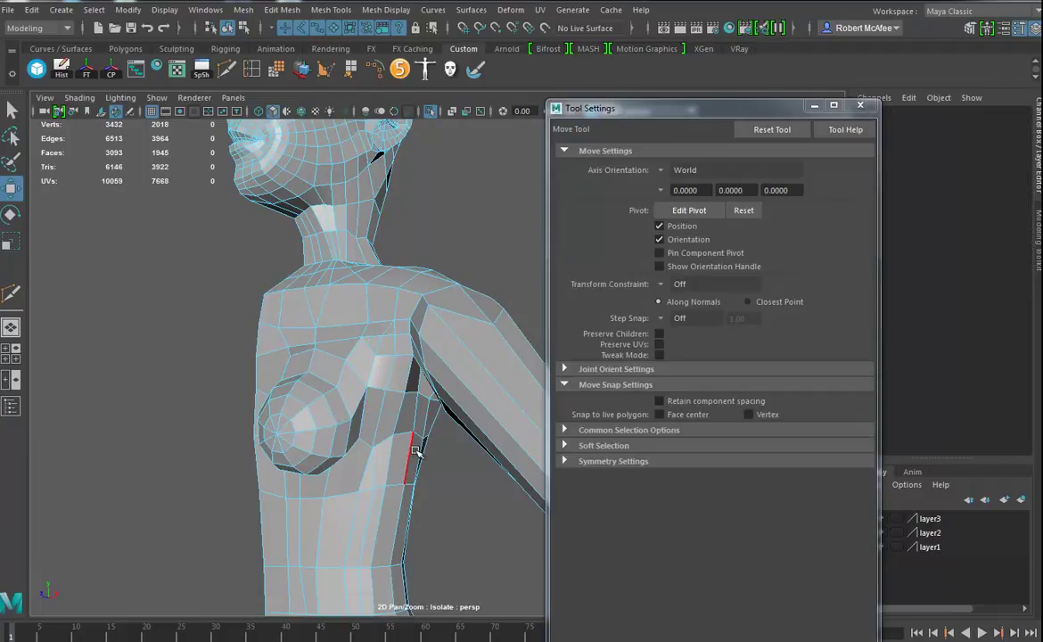
Spin the horizontal edge above the outer breast by two positions and delete the surplus edge beside it.
scroll(412, 437, "up", 5)
mouse_move(392, 385)
left_mouse_down("alt")
mouse_move(426, 410)
mouse_move(442, 442)
mouse_move(395, 401)
left_mouse_up("alt")
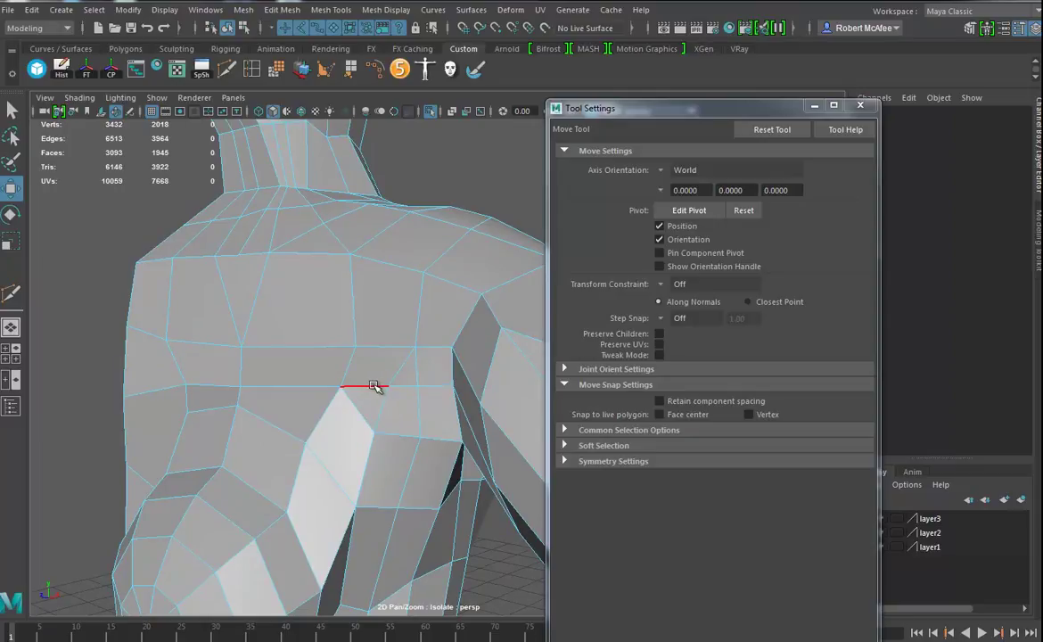
left_click(373, 385)
key("ctrl+alt+Right")
key("ctrl+alt+Right")
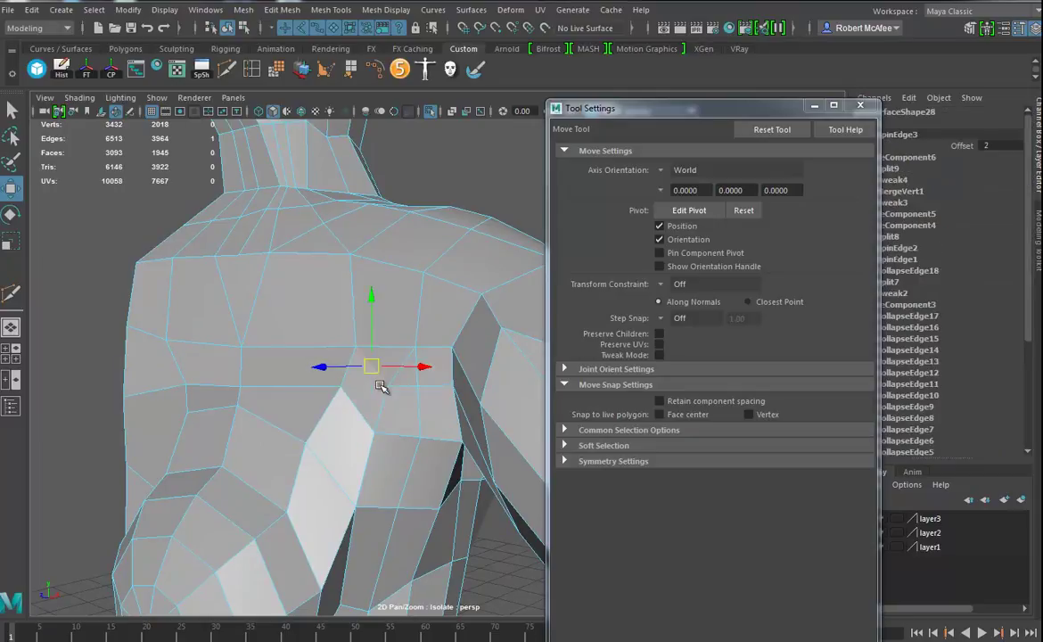
left_click(397, 378)
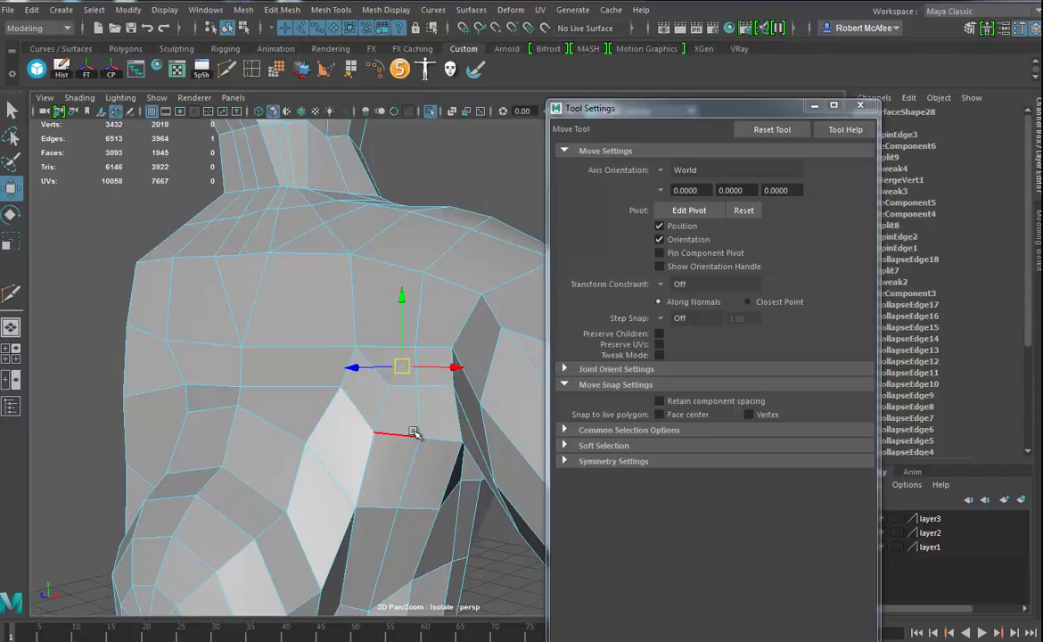
key("Delete")
Reposition the vertex on the chest above the outer breast and merge the two neighbouring vertices there.
left_click_drag(440, 446, 424, 408, "alt")
right_click_drag(443, 392, 413, 383)
left_click(402, 392)
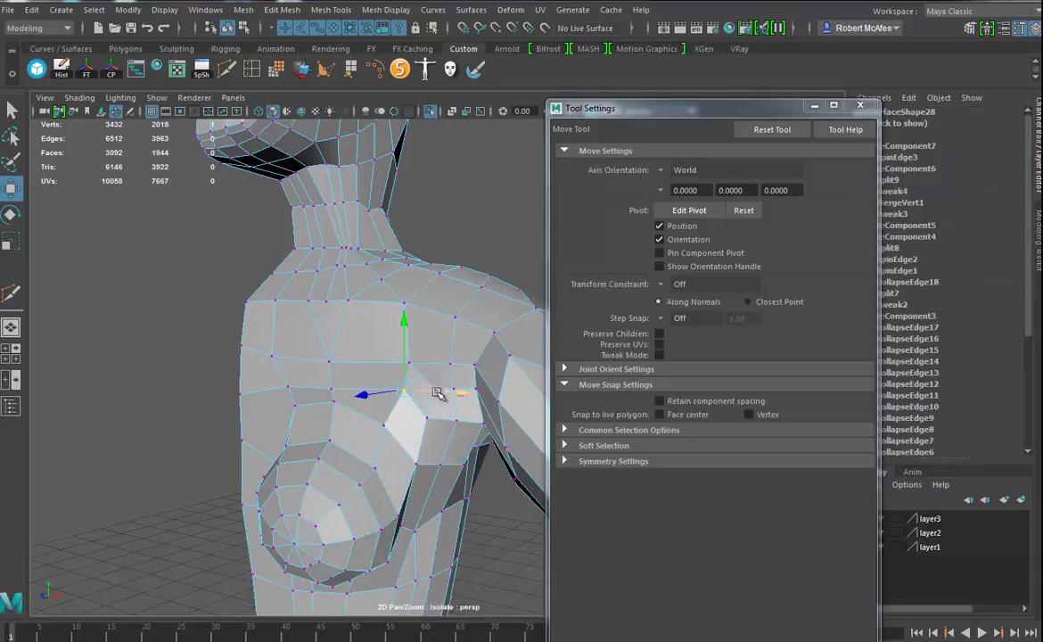
right_click_drag(435, 426, 587, 460, "alt")
left_click_drag(467, 419, 450, 437, "alt")
right_click_drag(319, 416, 308, 328, "shift")
Examine the half body mesh from the chest down to the lower leg and foot.
right_click_drag(359, 456, 309, 440, "alt")
left_click_drag(309, 439, 365, 409, "alt")
right_click_drag(363, 348, 419, 328)
right_click_drag(460, 415, 242, 433, "alt")
left_click_drag(243, 433, 213, 446, "alt")
left_click_drag(431, 428, 455, 437, "alt")
middle_click_drag(385, 511, 393, 451, "alt")
left_click_drag(393, 451, 221, 414, "alt")
middle_click_drag(311, 485, 323, 339, "alt")
left_click_drag(323, 339, 498, 484, "alt")
left_click_drag(284, 502, 257, 407, "alt")
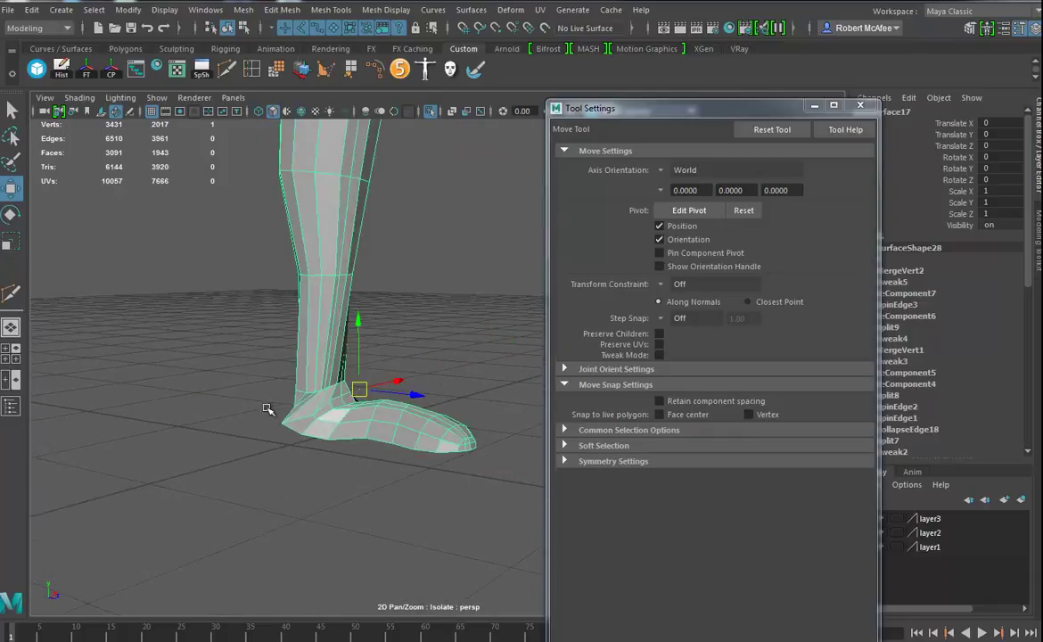
right_click_drag(394, 347, 410, 389)
right_click_drag(326, 347, 325, 348)
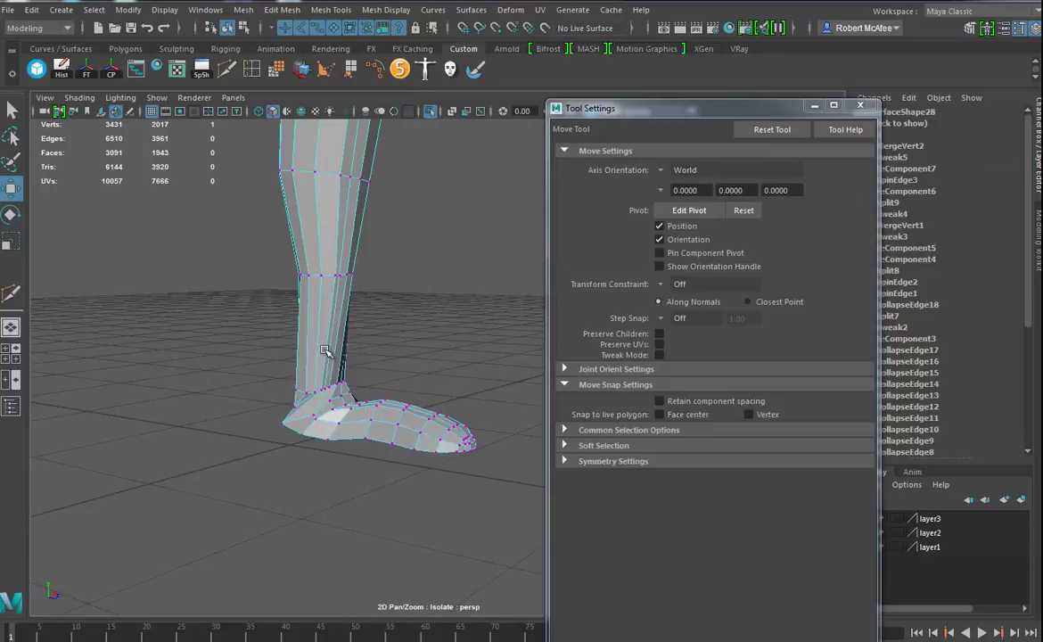
Inspect the topology of the torso, hips, arm and hand, and review the whole half body mesh in object mode.
left_click_drag(410, 419, 281, 400, "alt")
middle_click_drag(419, 294, 442, 445, "alt")
left_click_drag(442, 445, 440, 461, "alt")
middle_click_drag(412, 357, 419, 439, "alt")
left_click_drag(419, 440, 456, 494, "alt")
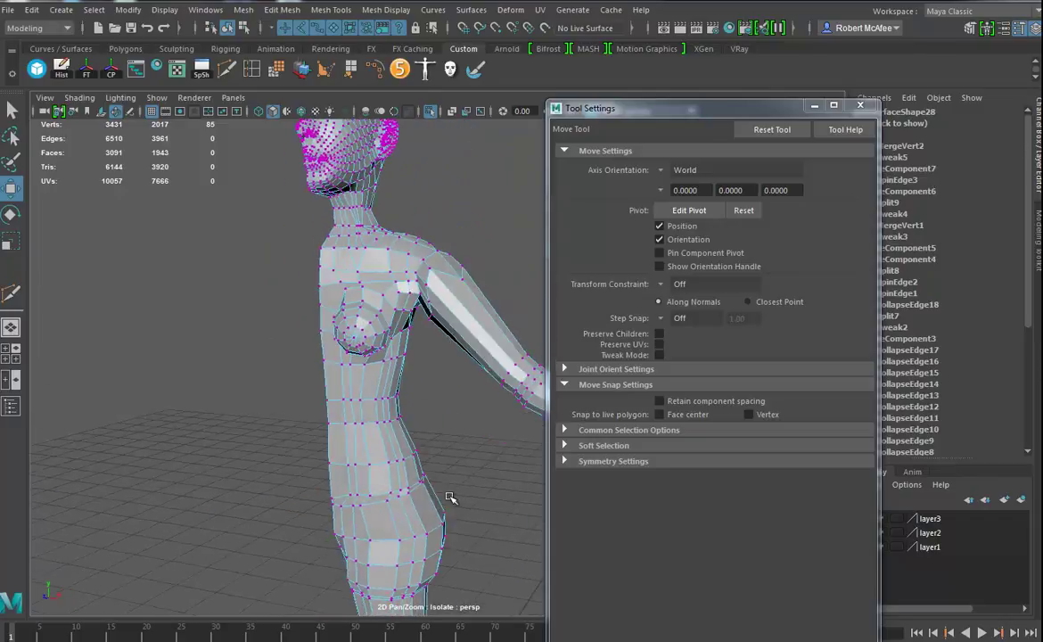
right_click_drag(456, 494, 484, 482, "alt")
middle_click_drag(484, 482, 468, 501, "alt")
left_click_drag(468, 501, 408, 454, "alt")
right_click_drag(323, 273, 360, 255)
right_click_drag(395, 304, 226, 358, "alt")
left_click_drag(225, 357, 386, 386, "alt")
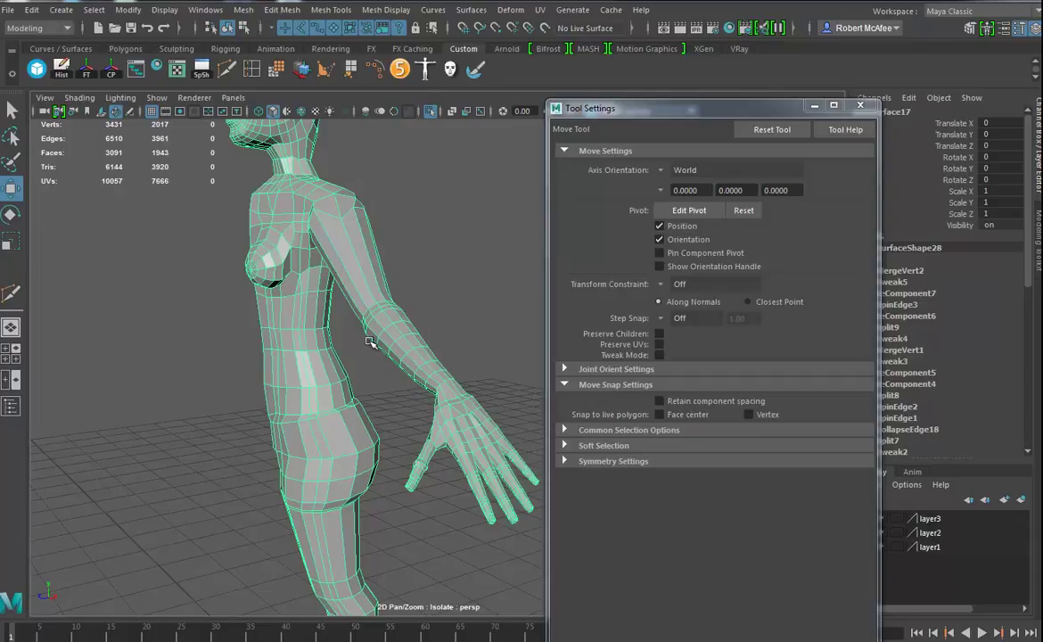
right_click_drag(375, 346, 305, 349, "alt")
left_click_drag(305, 350, 333, 386, "alt")
middle_click_drag(347, 358, 429, 294, "alt")
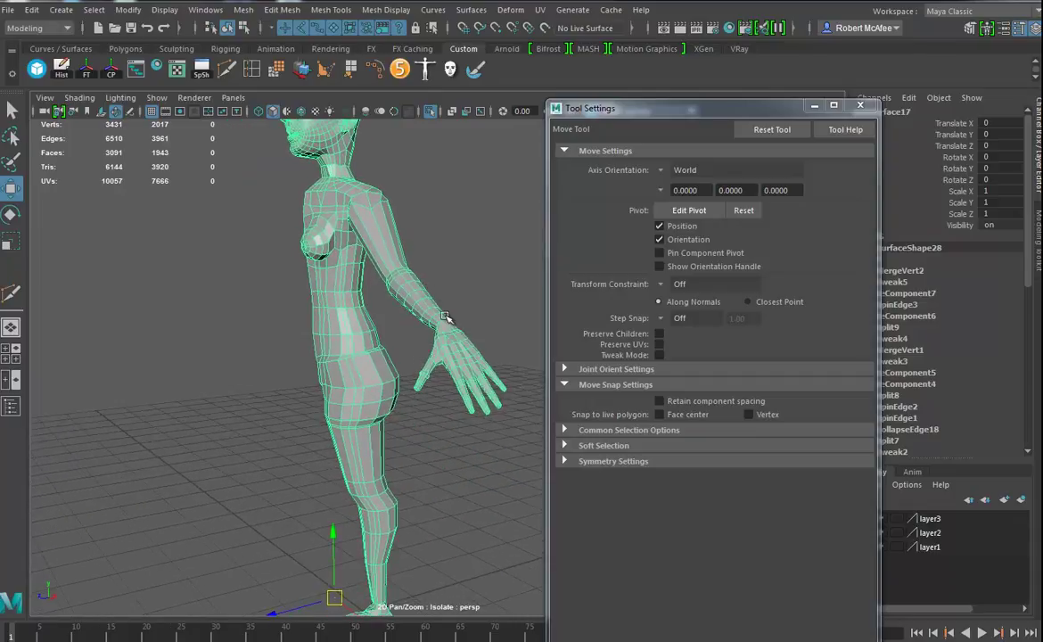